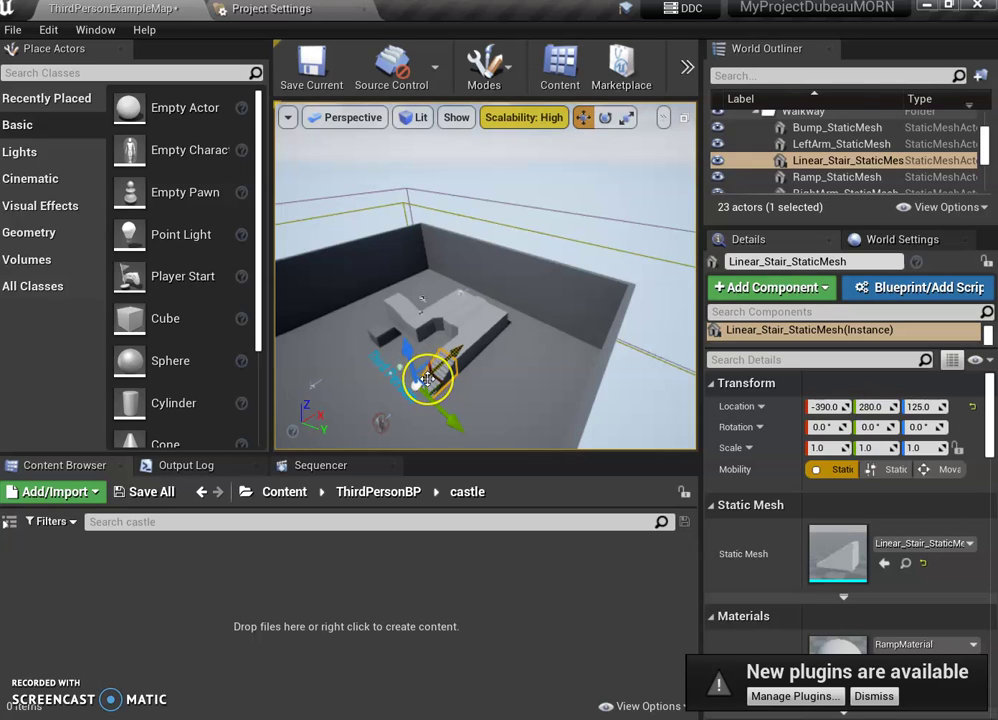
- Move the linear stair mesh to about -270, 190, 195 and delete it from the walkway
key(e)
key(r)
key(w)
drag(447, 416, 403, 389)
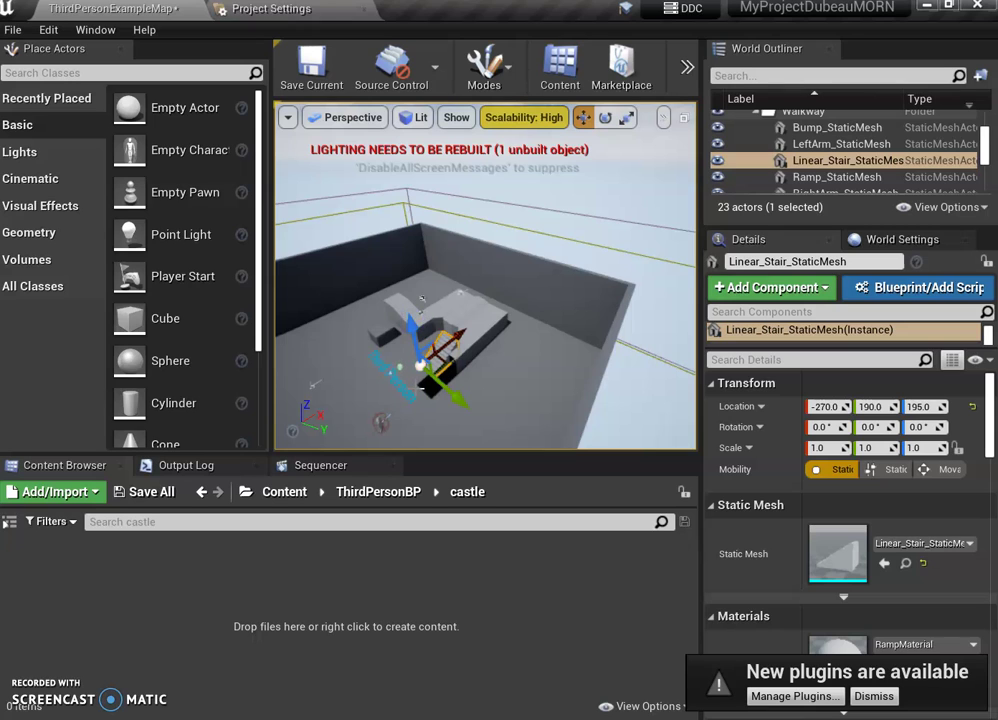
key(Delete)
- Rotate the walkway's right arm mesh by about -20 degrees around X and delete it
click(452, 356)
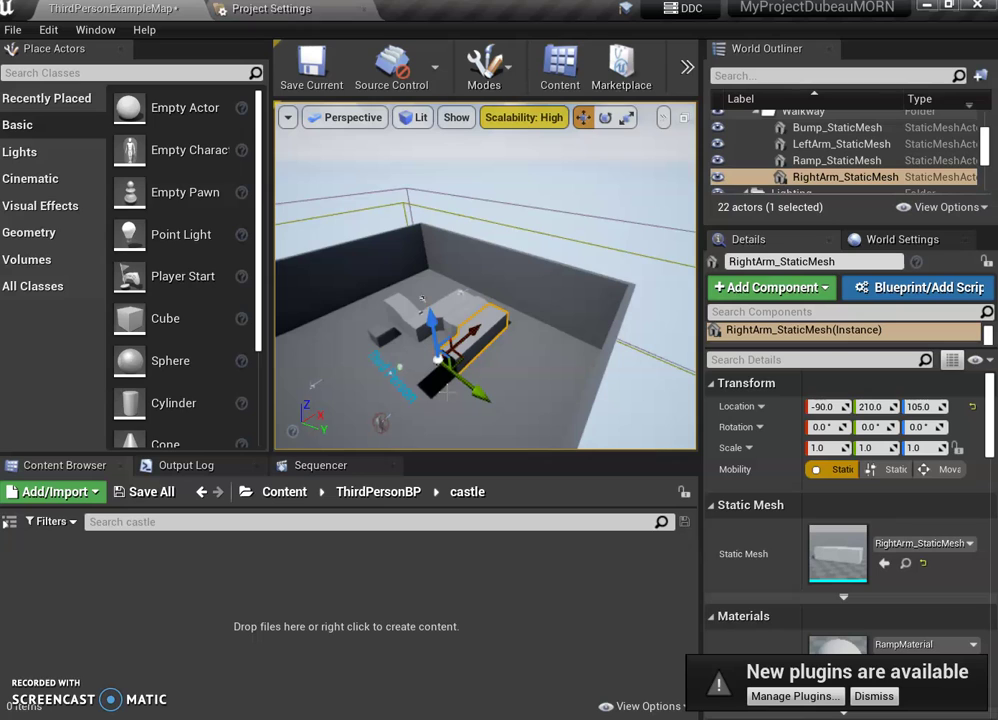
key(e)
drag(462, 360, 395, 296)
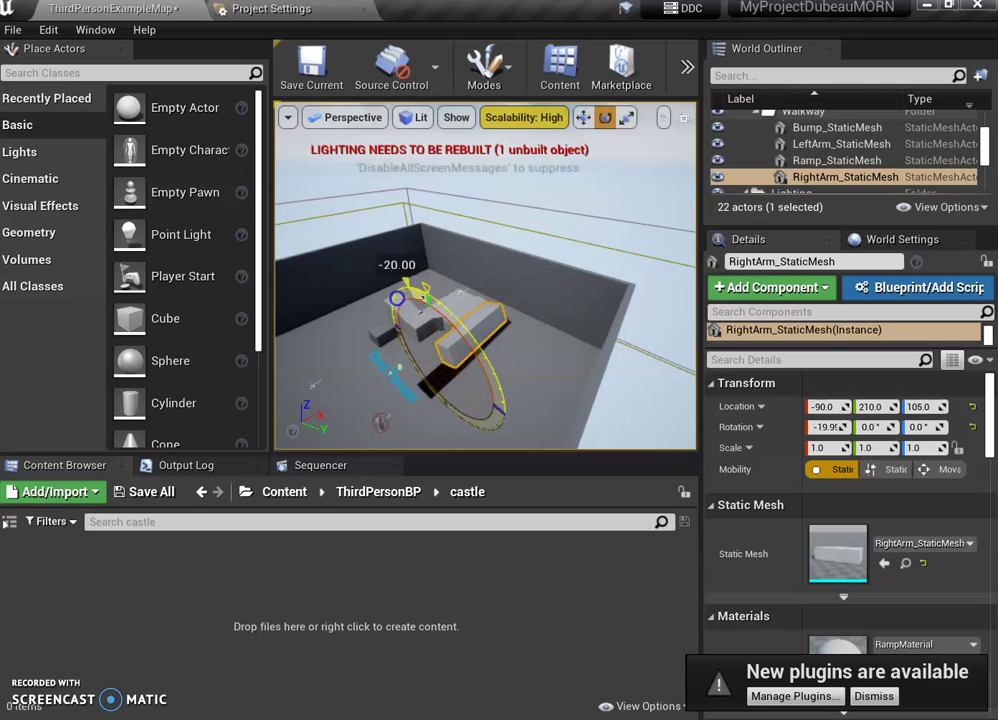
key(Delete)
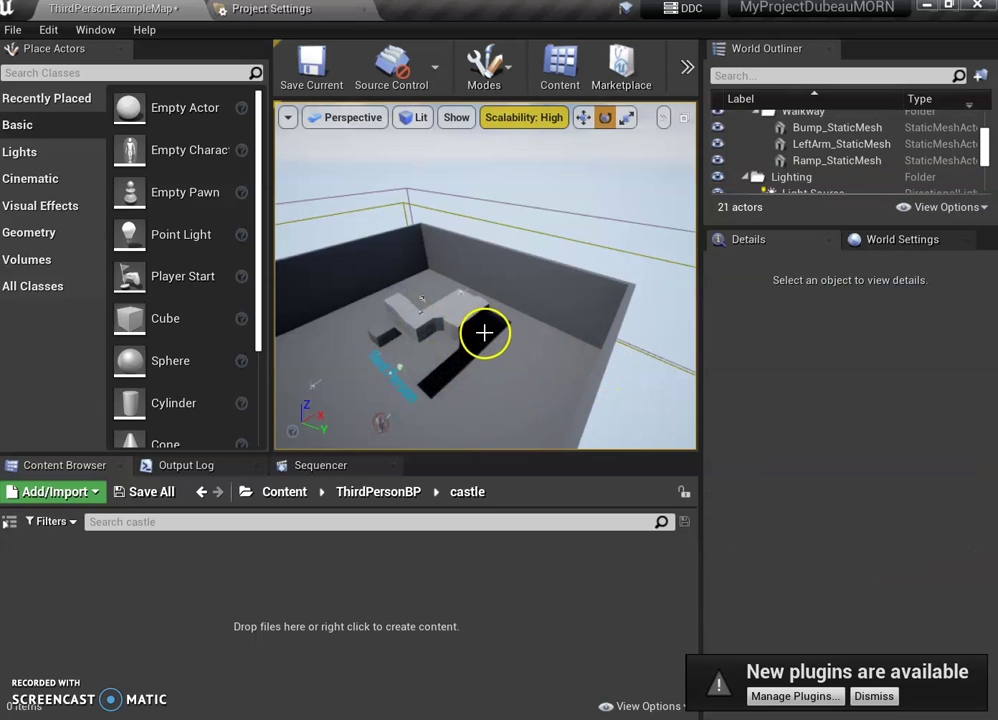
- Scale the walkway's bump mesh up uniformly and delete it
click(472, 325)
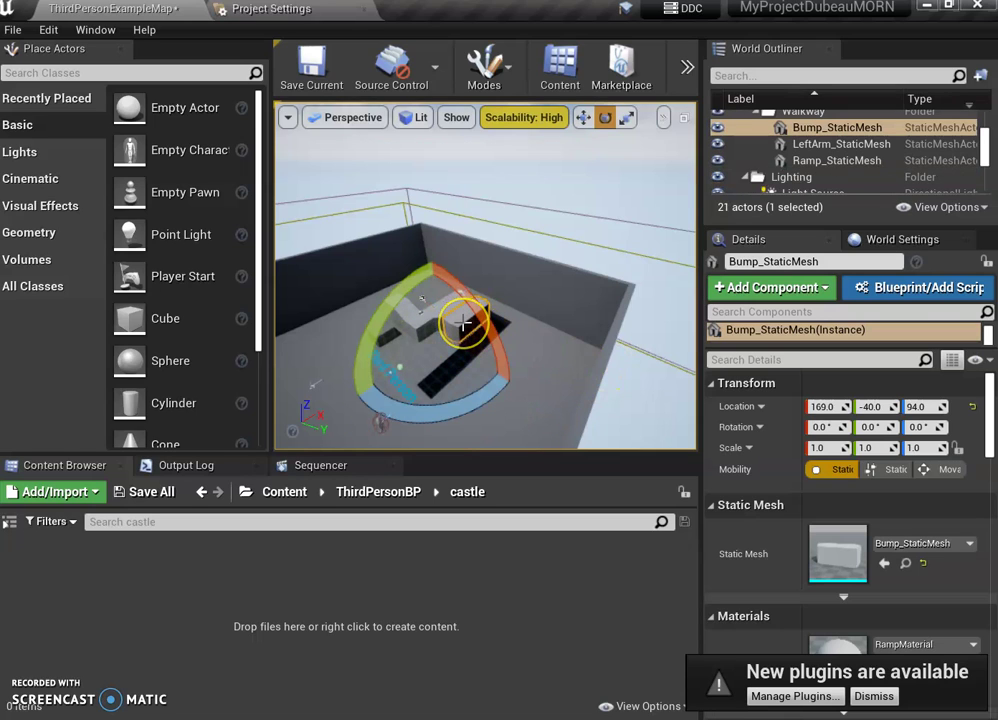
key(r)
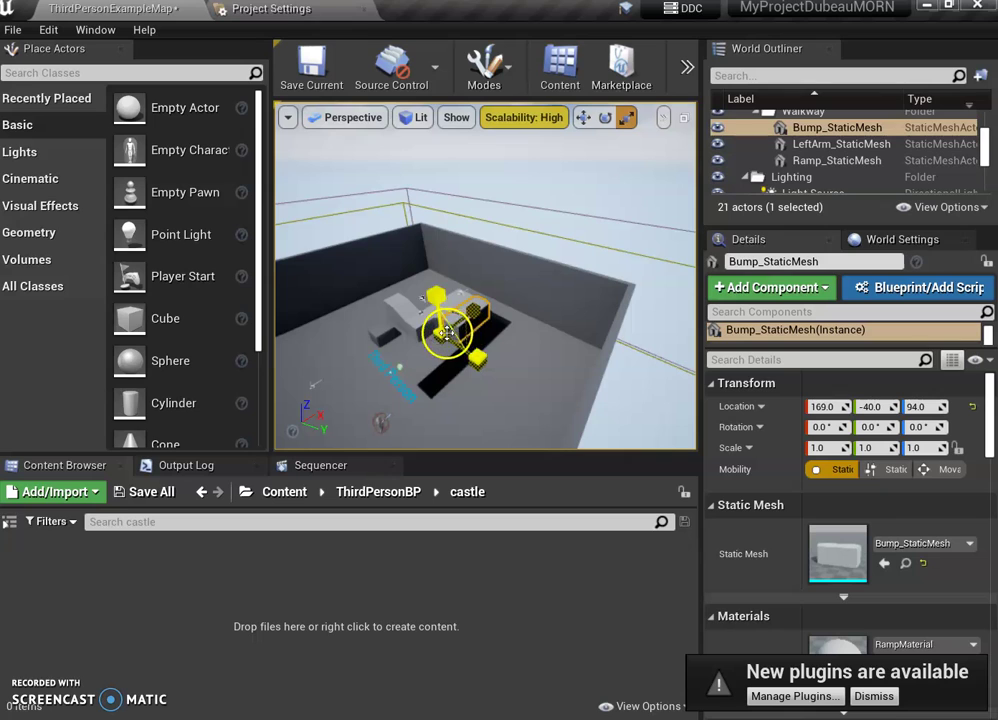
drag(440, 335, 488, 327)
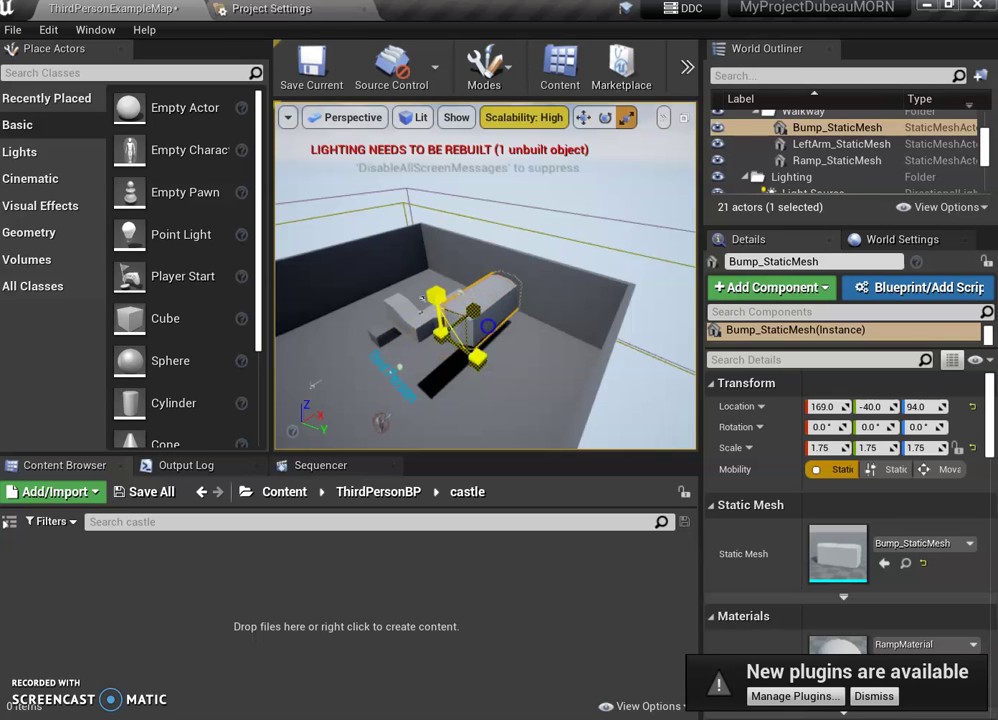
click(430, 377)
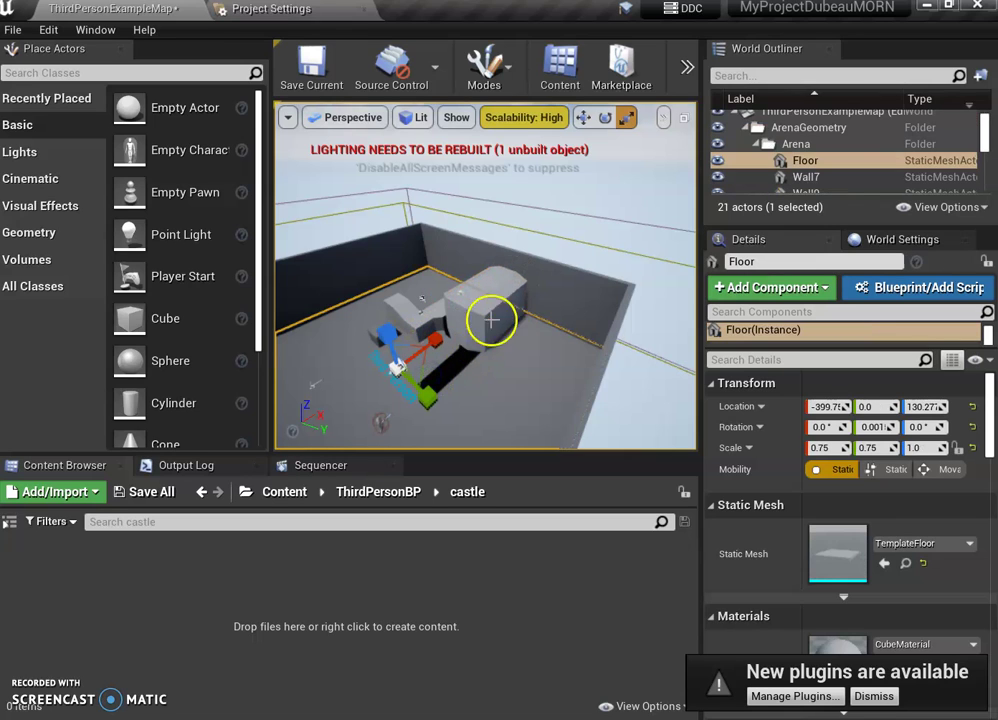
click(501, 367)
key(Delete)
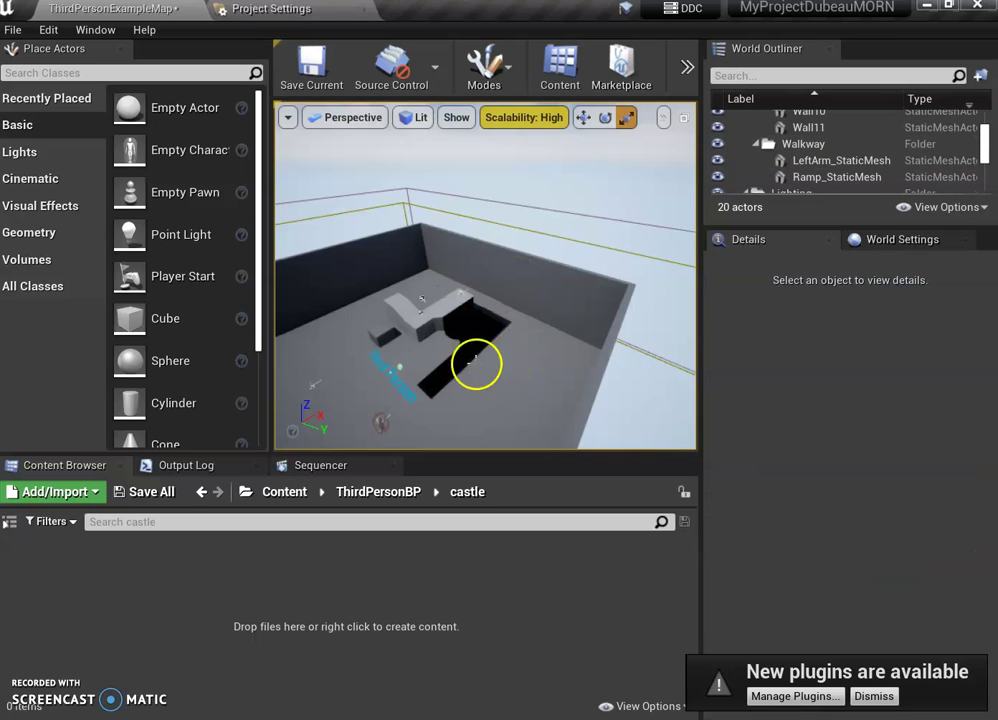
- Set the viewport camera speed to 8 and fly the camera far out from the arena
scroll(423, 368, up, 2)
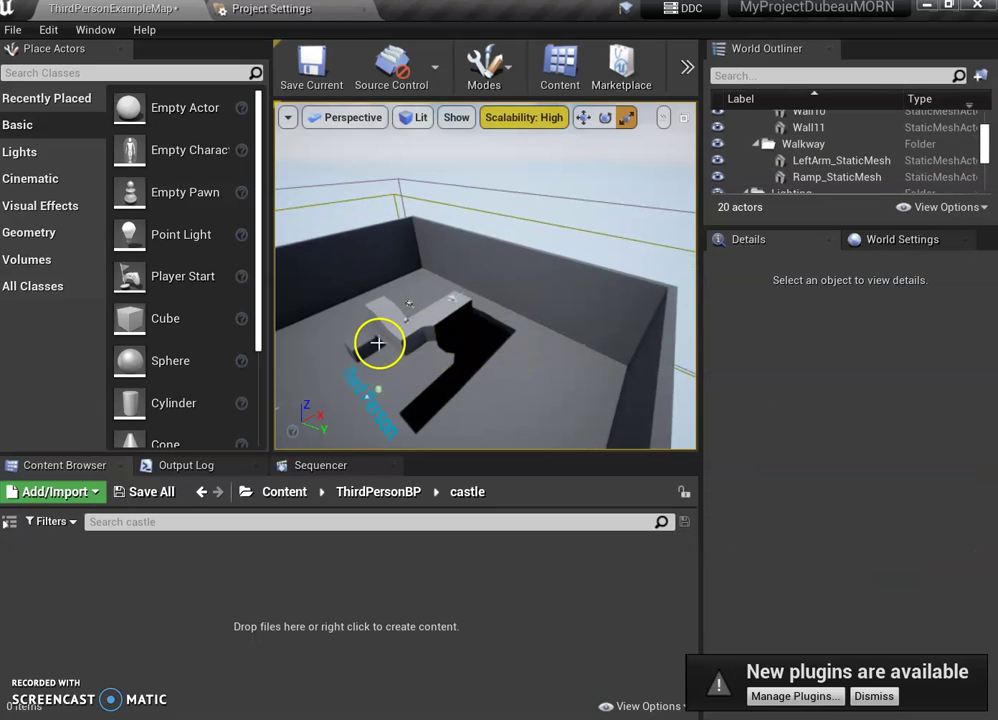
mouse_move(446, 348)
mouse_down()
mouse_move(338, 350)
mouse_move(446, 349)
mouse_up()
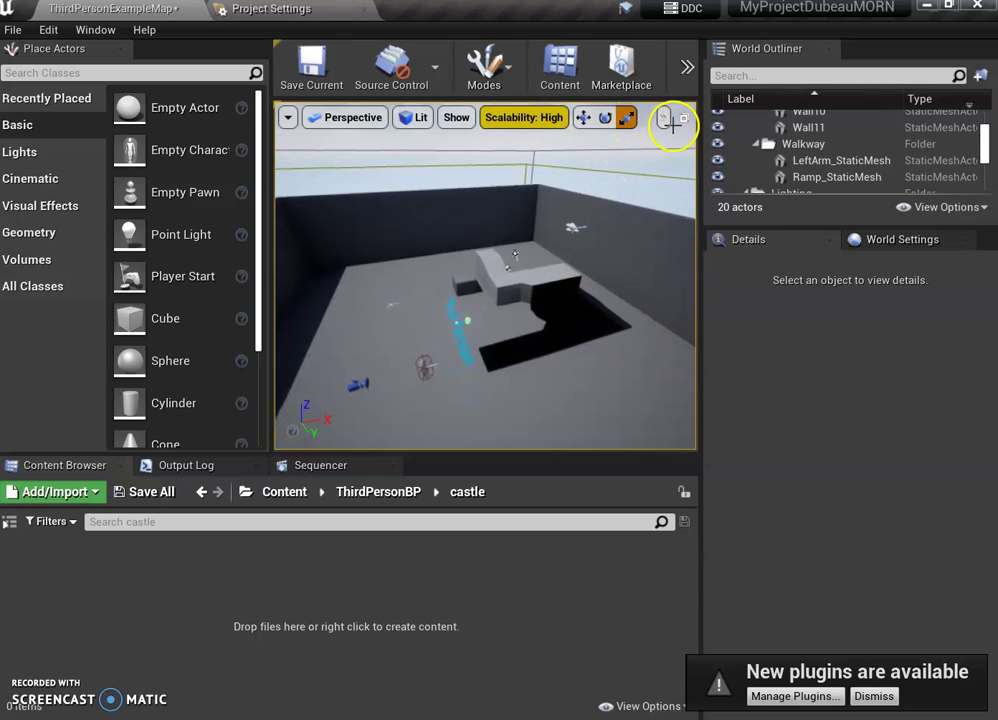
click(665, 118)
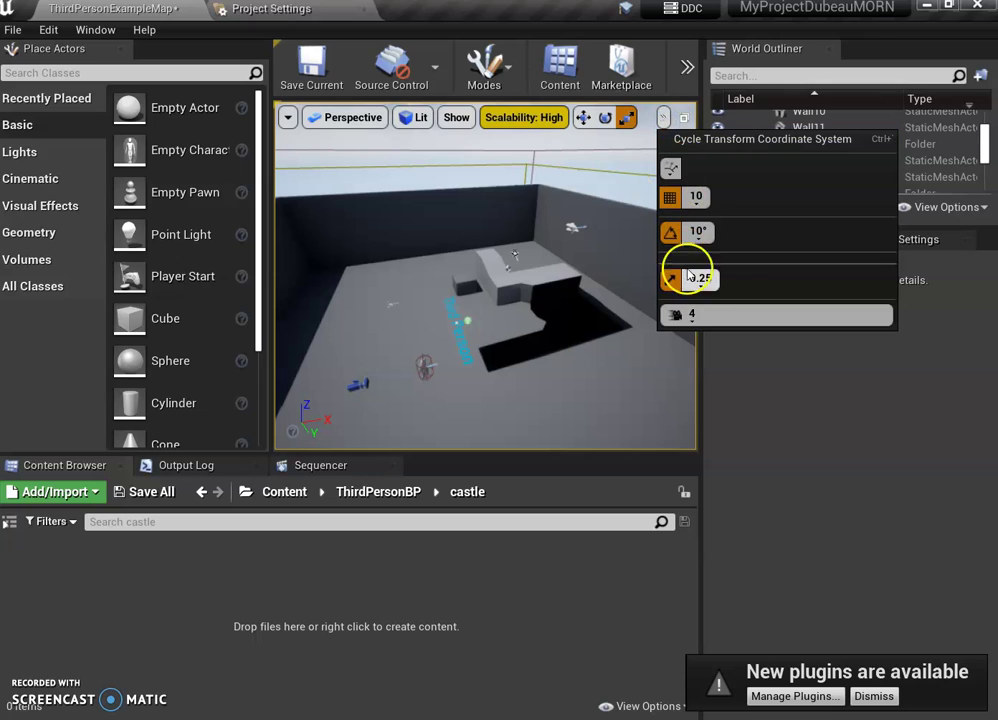
click(692, 316)
drag(733, 358, 809, 362)
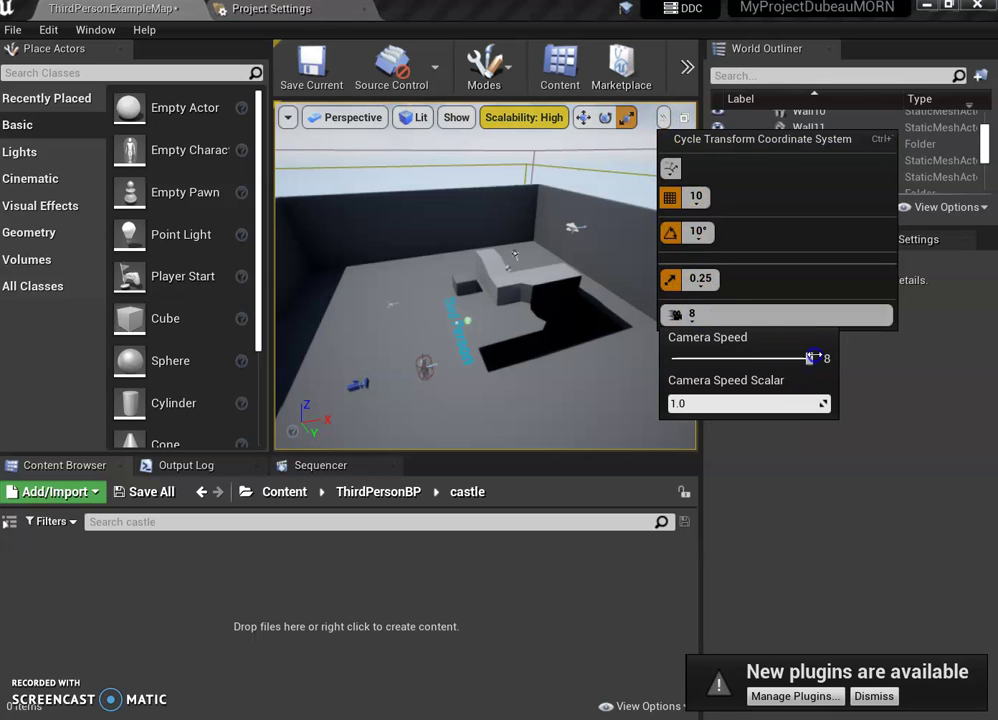
click(568, 382)
drag(568, 382, 568, 382)
right_drag(568, 382, 562, 481)
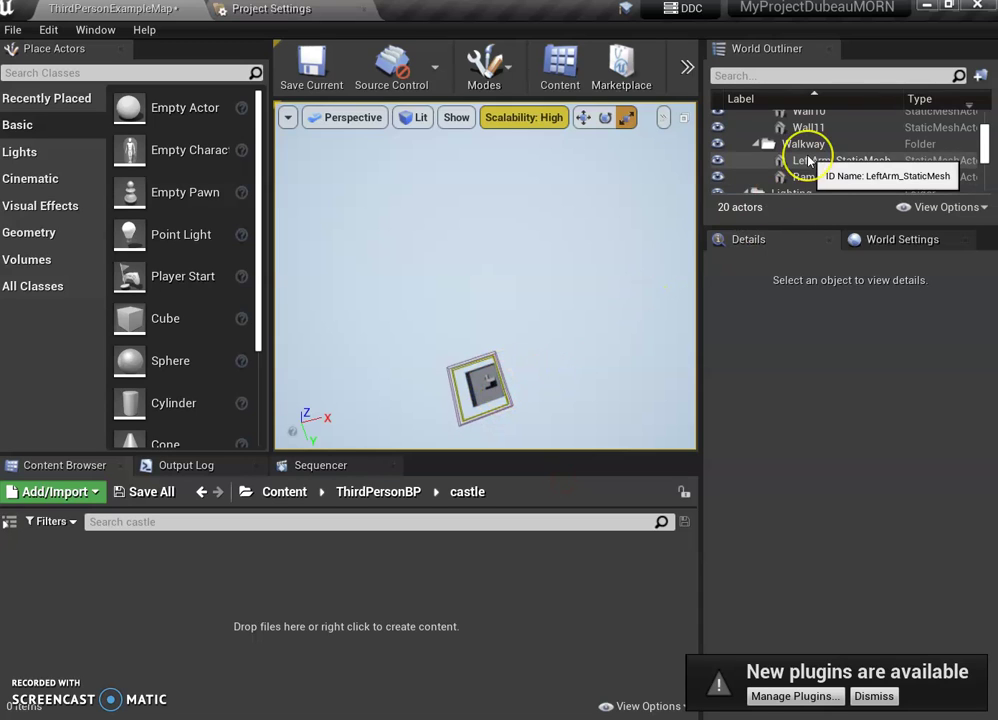
- Make the World Outliner taller and focus the viewport on Wall7
scroll(806, 150, up, 5)
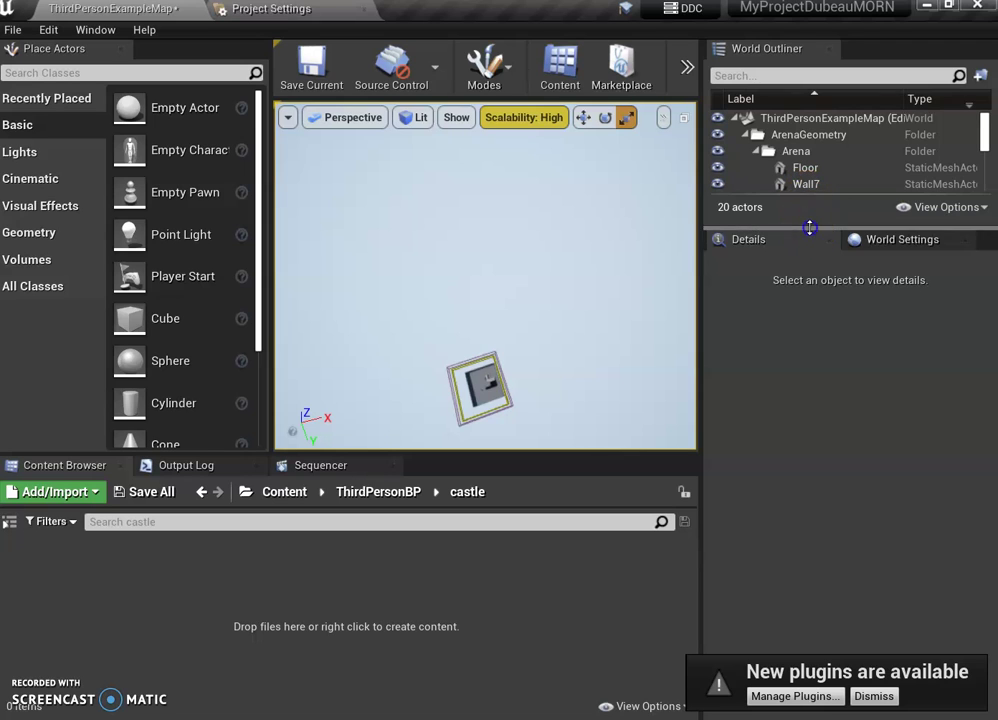
drag(810, 225, 810, 299)
click(808, 186)
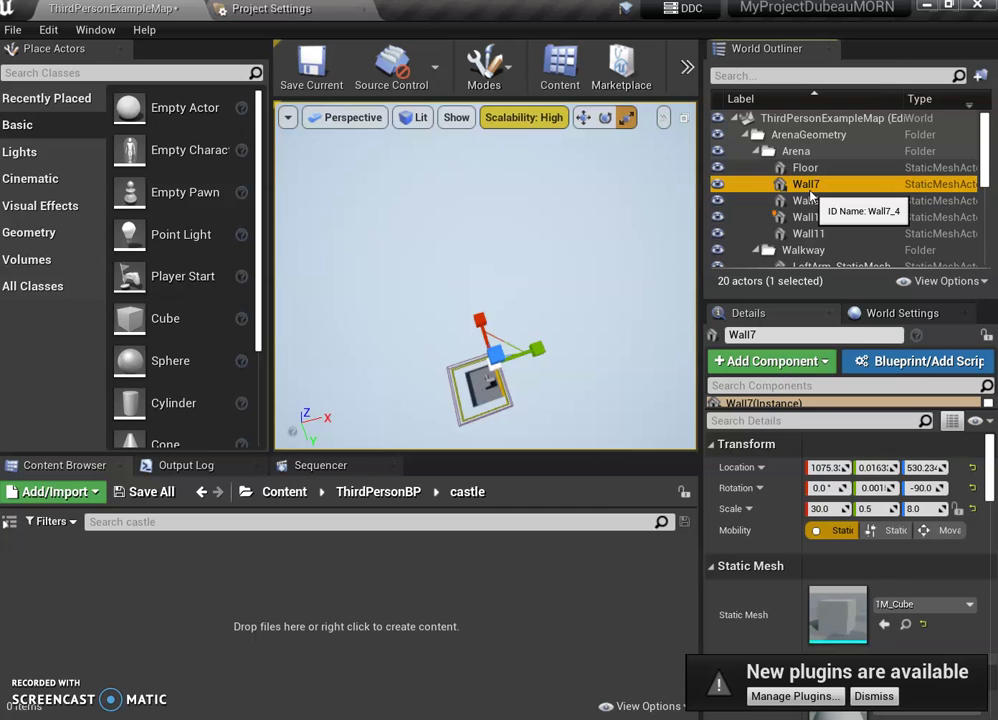
double_click(808, 187)
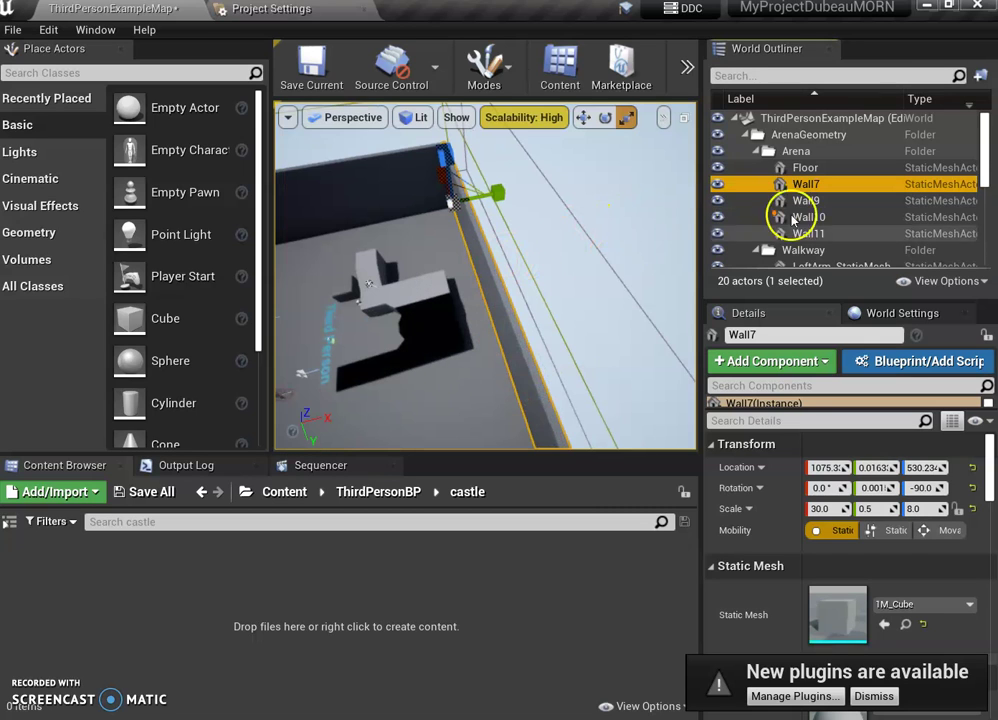
- Select the ThirdPersonCharacter beside the walkway and frame it in the viewport
mouse_move(427, 331)
mouse_down()
mouse_move(401, 334)
mouse_move(418, 329)
mouse_up()
click(328, 301)
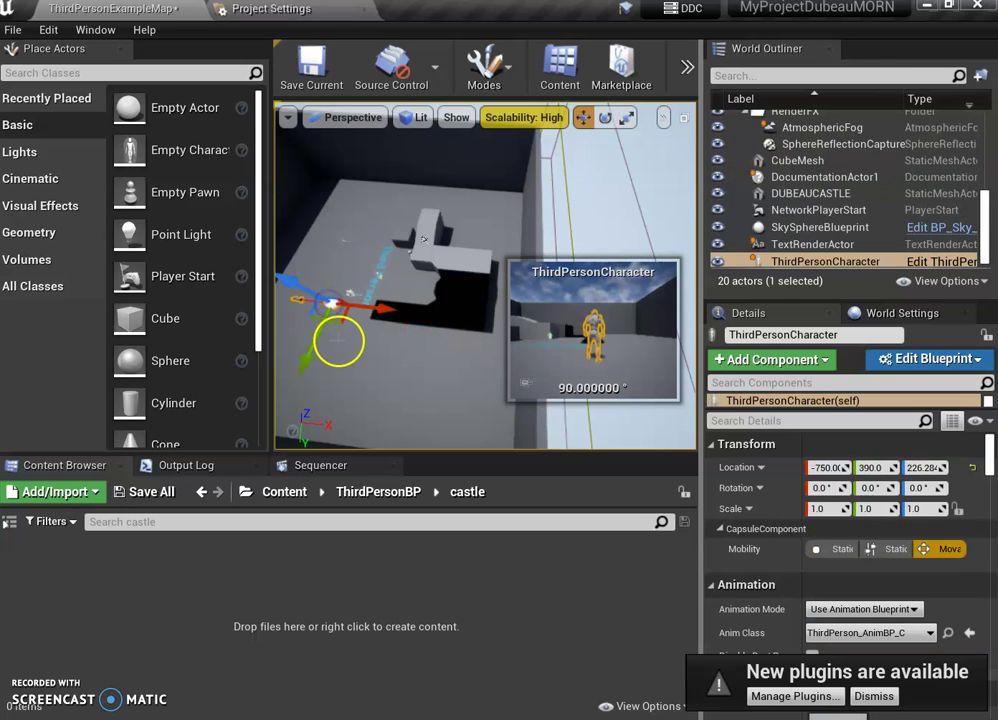
key(f)
drag(441, 301, 751, 233)
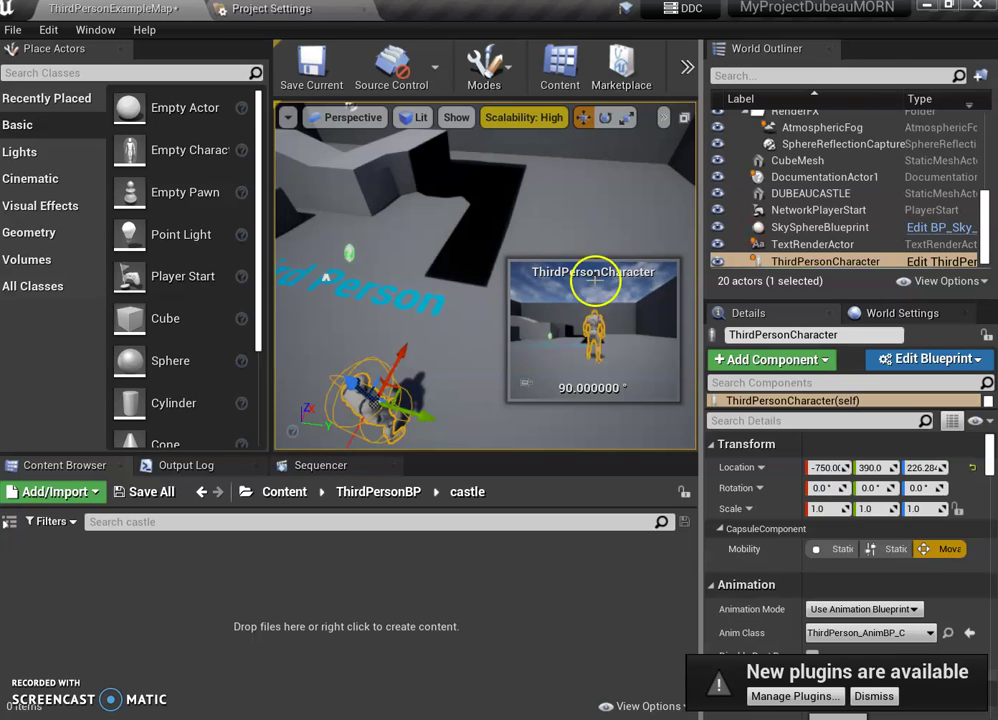
- Collapse the ArenaGeometry, Lighting and RenderFX folders in the World Outliner
drag(987, 229, 993, 147)
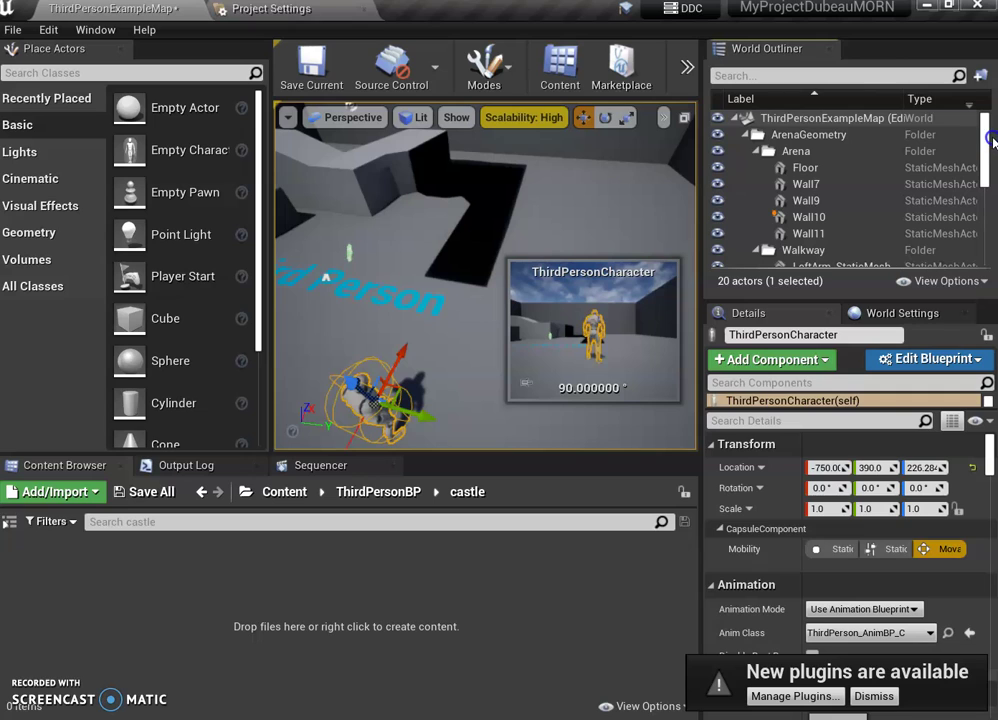
click(745, 135)
click(744, 150)
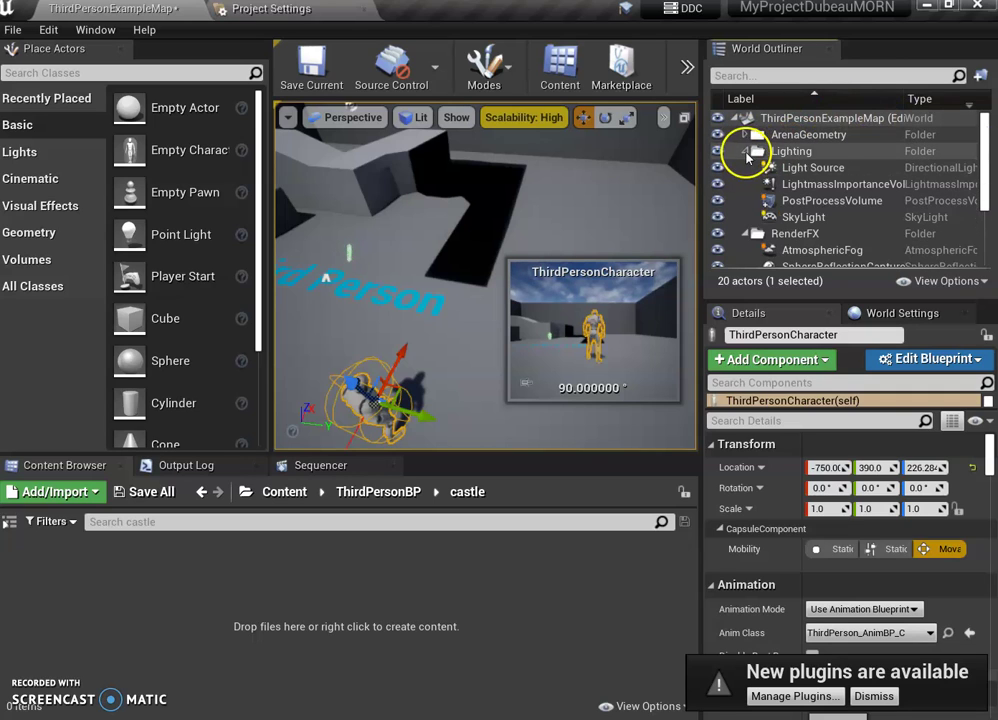
click(745, 167)
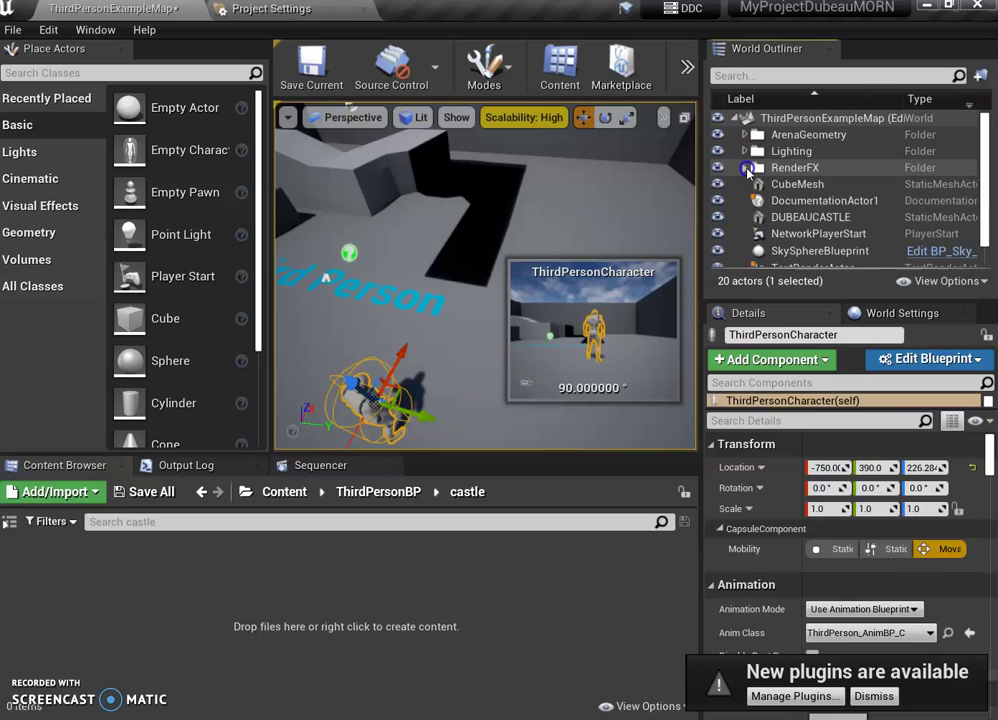
- Expand the Lighting folder and set the Light Source's mobility to Movable
click(744, 151)
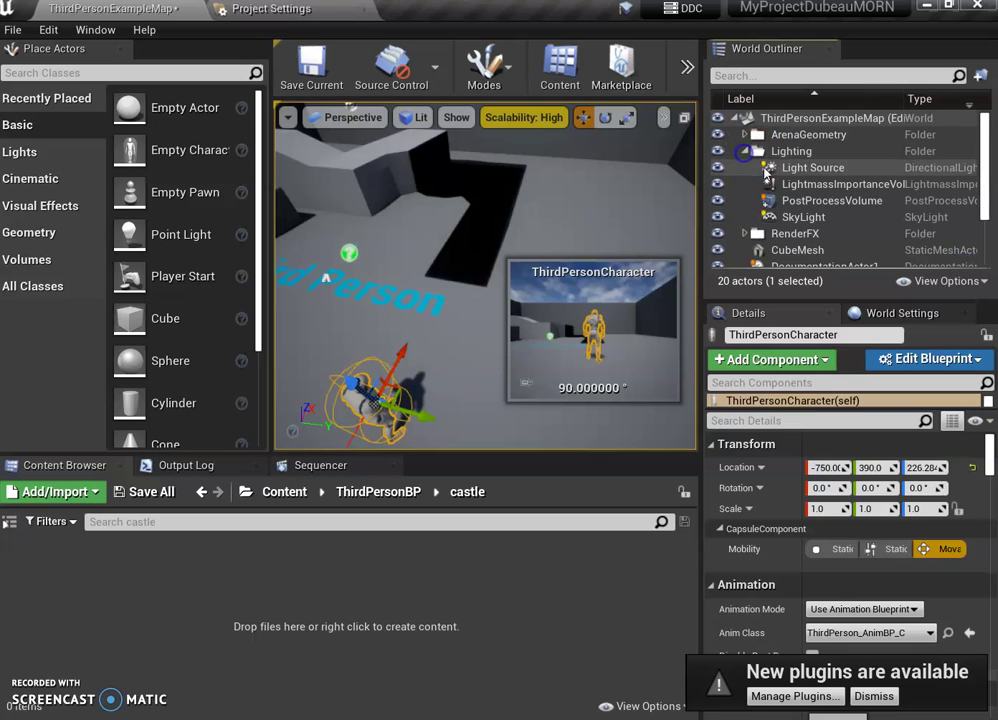
click(826, 168)
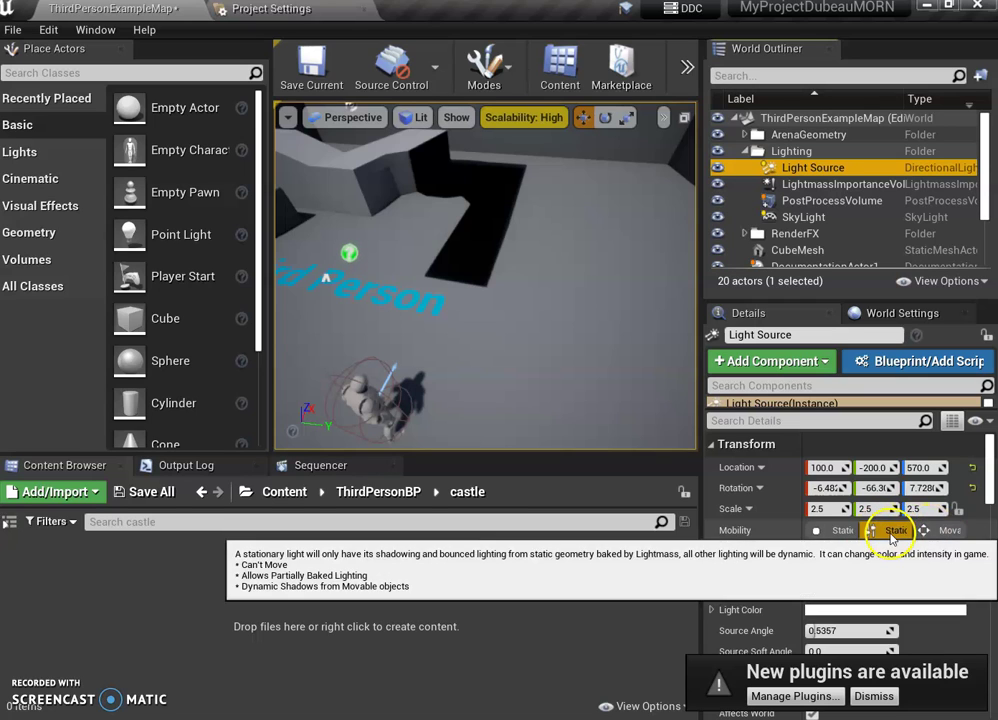
click(943, 531)
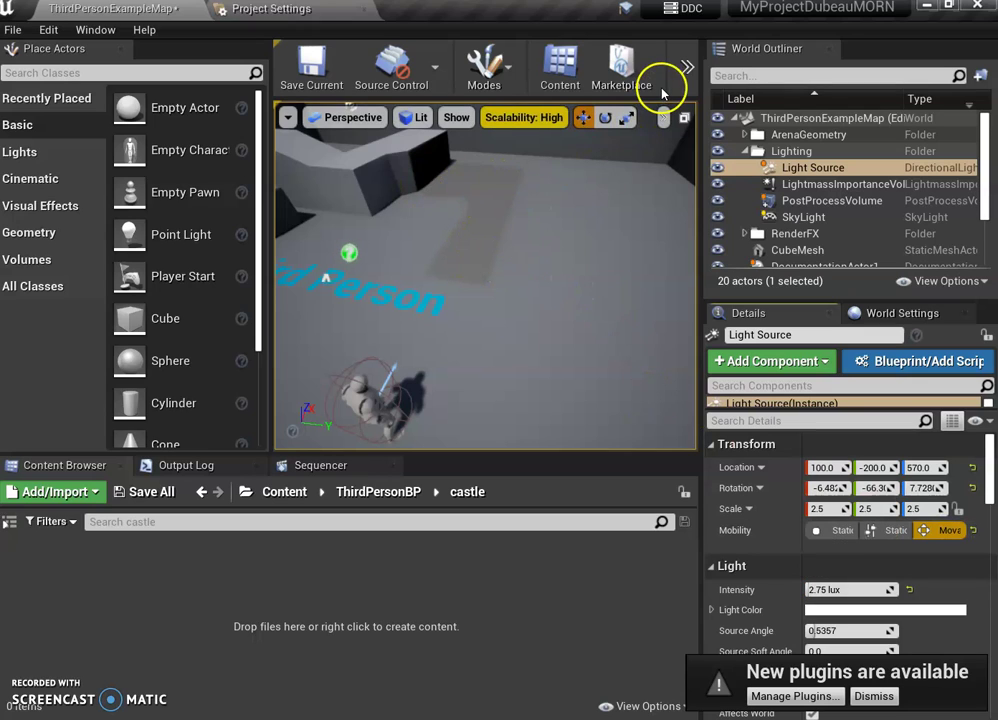
- Delete the remaining walkway pieces, the left arm and ramp meshes, and the CubeMesh block
mouse_move(550, 268)
mouse_down()
mouse_move(575, 267)
mouse_move(482, 253)
mouse_up()
right_drag(482, 253, 472, 242)
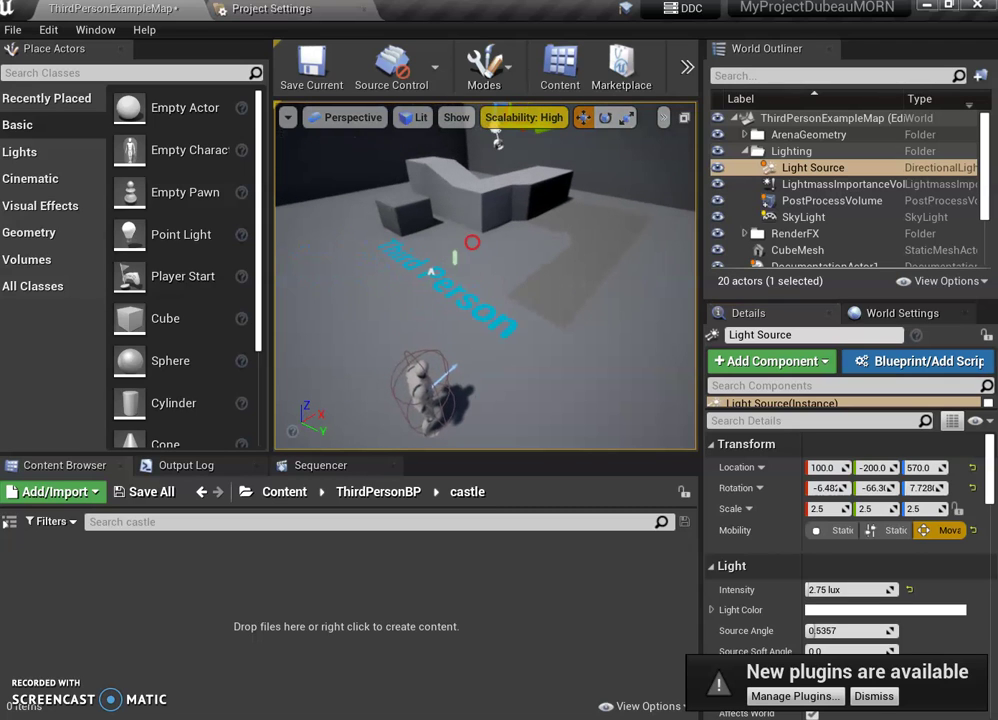
click(474, 186)
key(Delete)
click(448, 187)
key(Delete)
click(424, 203)
key(Delete)
- Delete the boundary walls Wall10 and Wall7
click(383, 169)
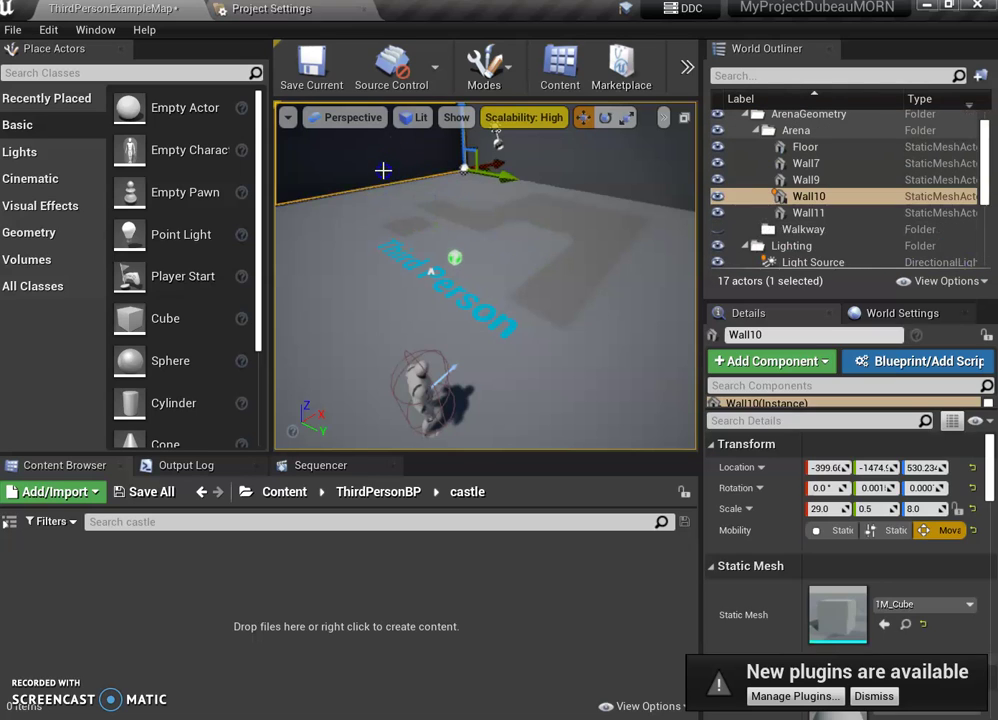
key(Delete)
click(544, 172)
click(591, 168)
key(Delete)
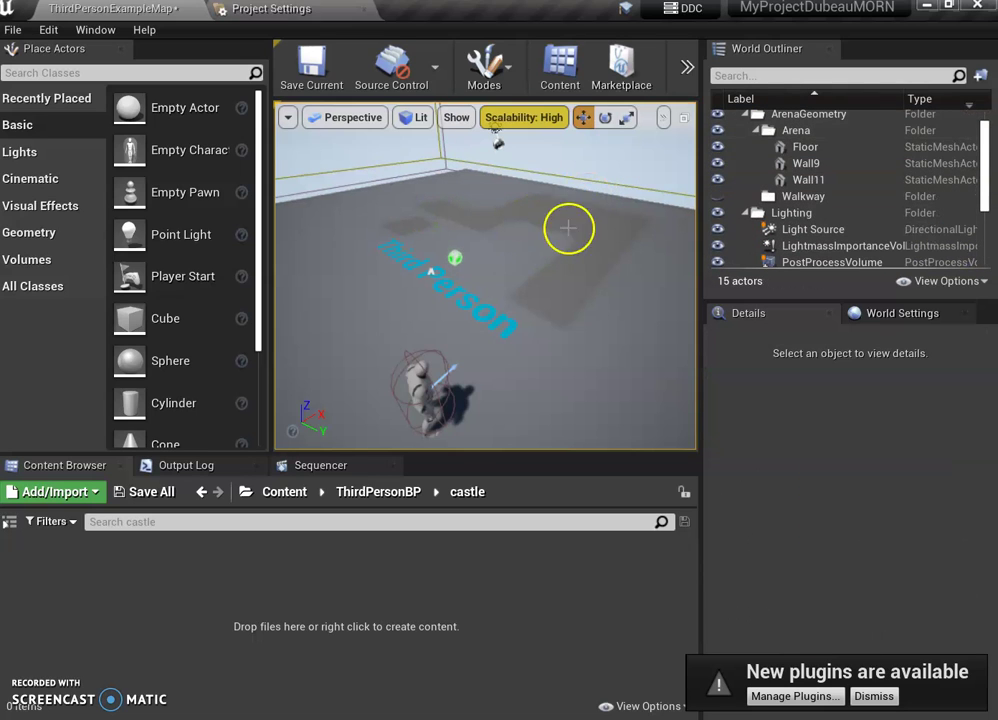
- Delete the blue "Third Person" floor text and the arena Floor mesh
click(495, 327)
key(Delete)
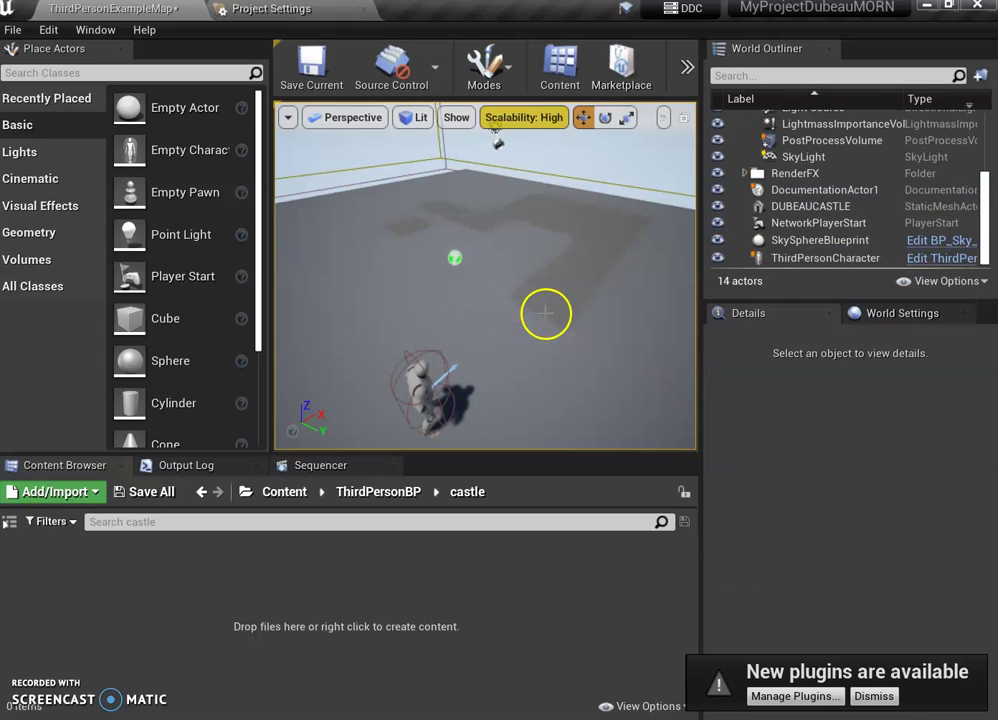
click(595, 327)
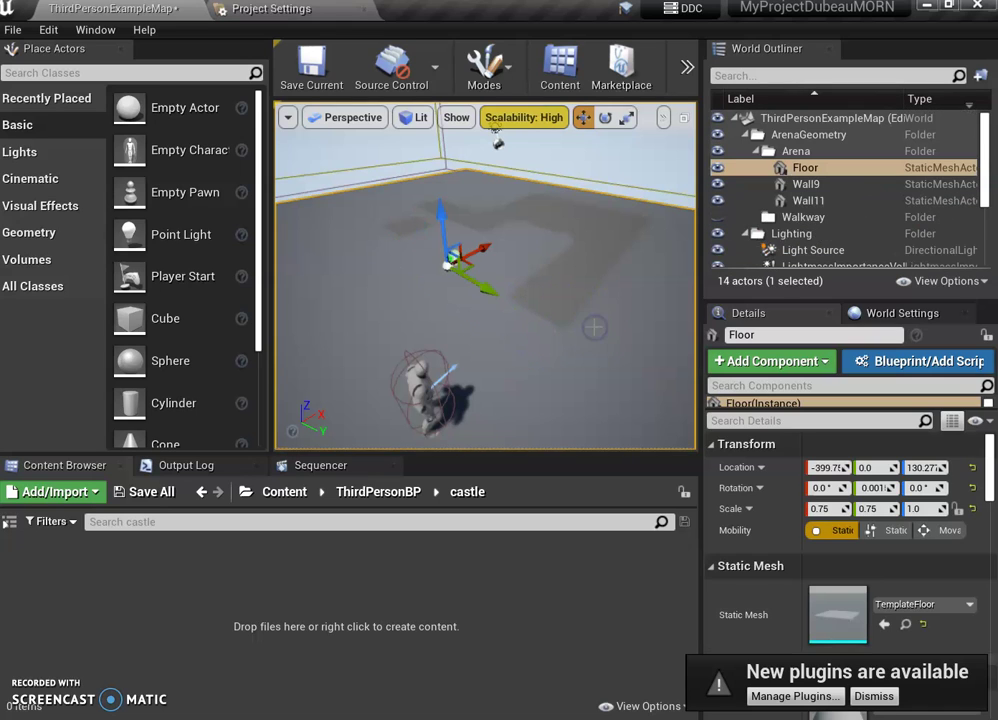
key(Delete)
- Delete the boundary wall Wall9 behind the character
right_drag(608, 316, 233, 293)
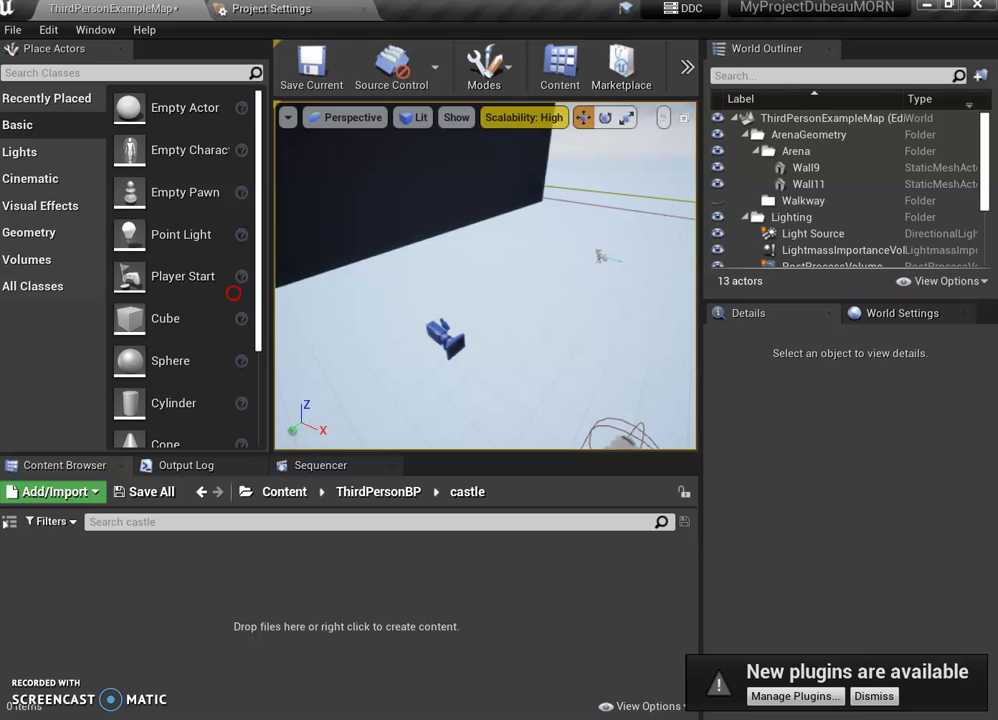
click(389, 207)
key(Delete)
- Hide the SkySphereBlueprint and NetworkPlayerStart actors in the level
right_drag(484, 238, 617, 287)
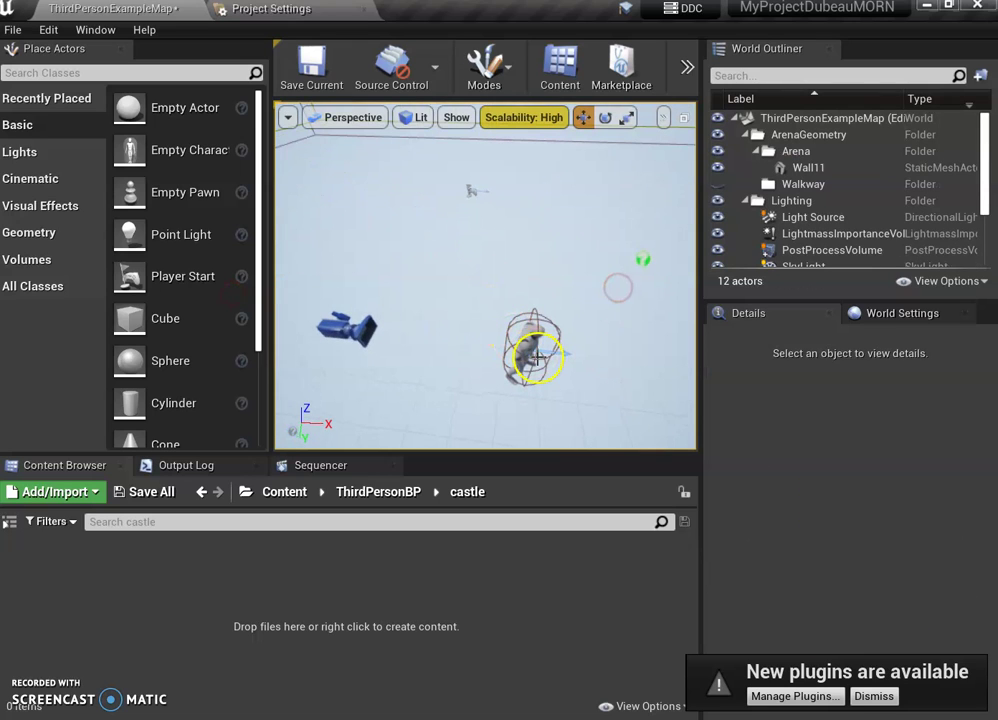
right_drag(580, 245, 700, 160)
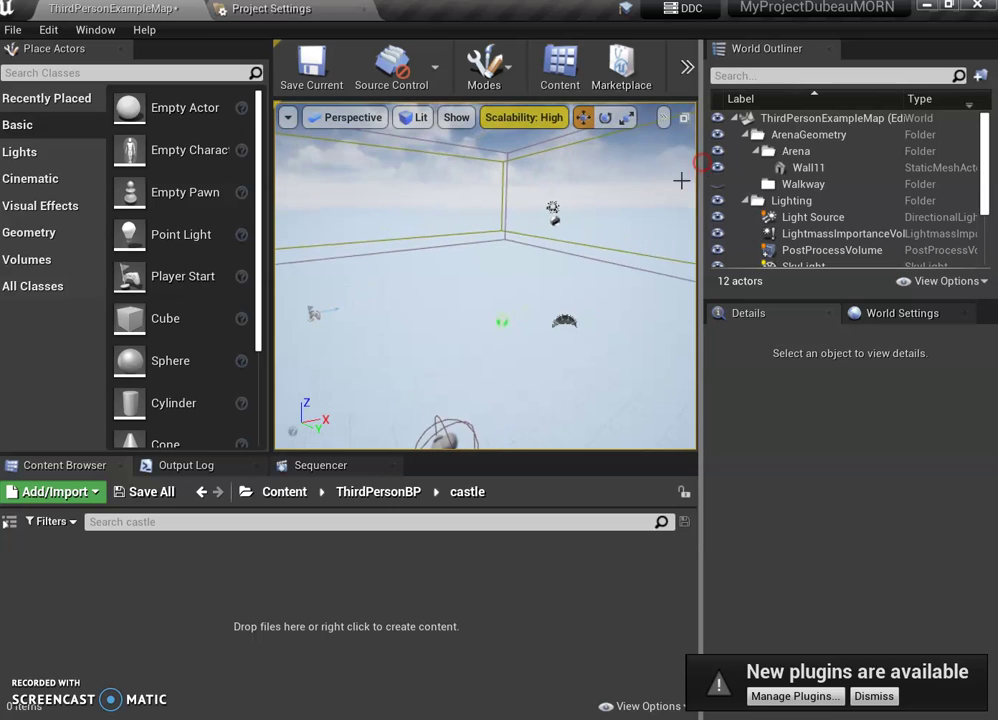
click(555, 203)
click(720, 245)
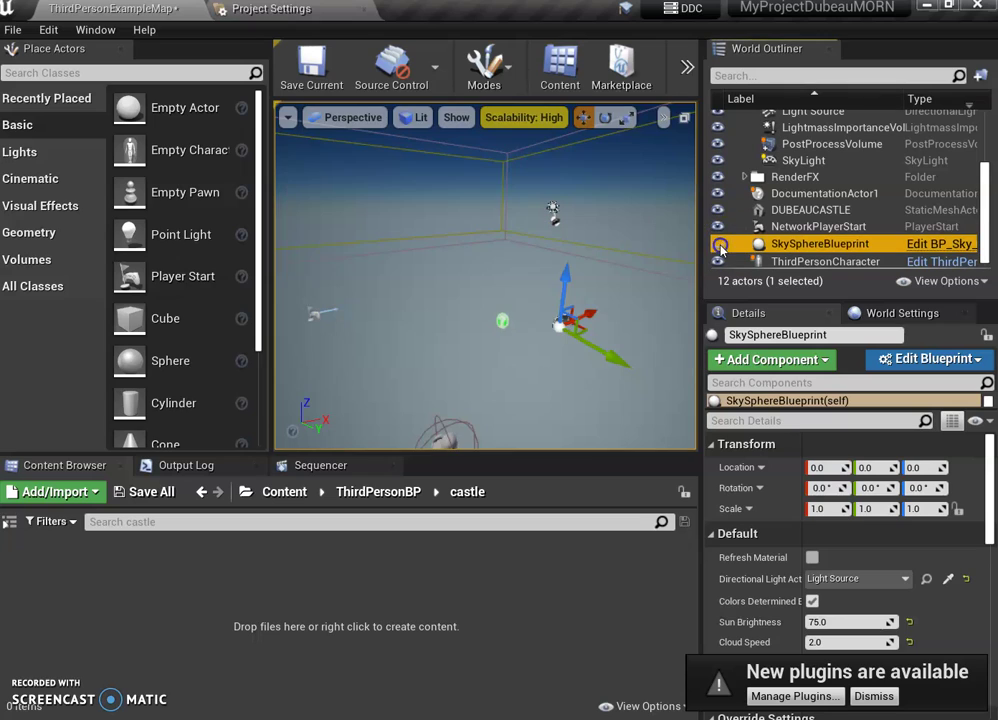
click(718, 250)
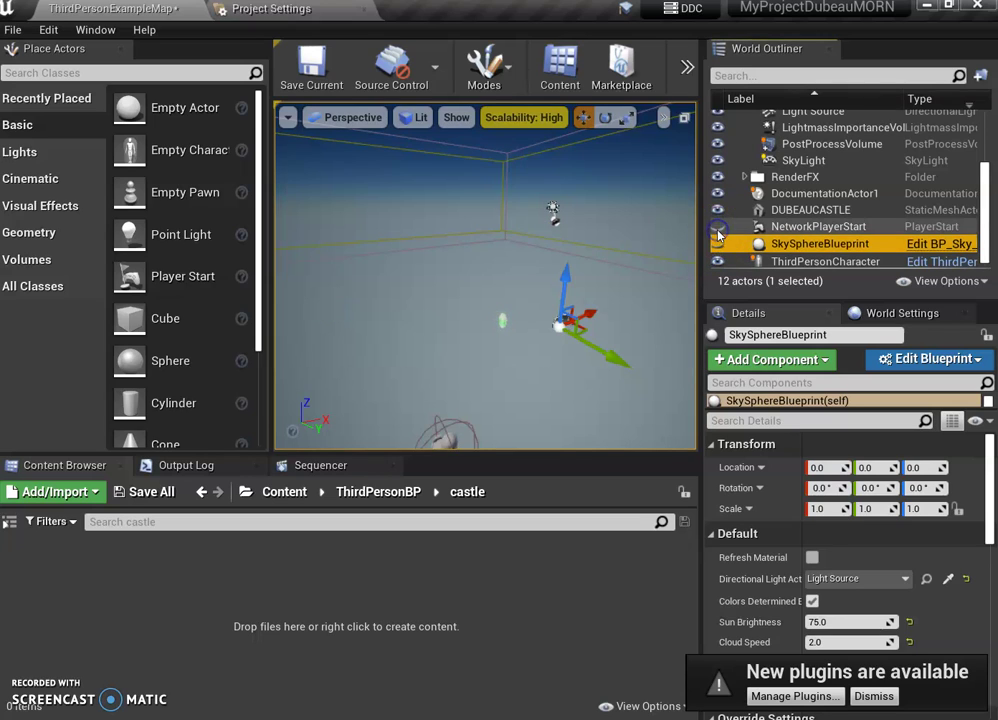
- Make the SkySphereBlueprint and NetworkPlayerStart actors visible again in the level
click(718, 244)
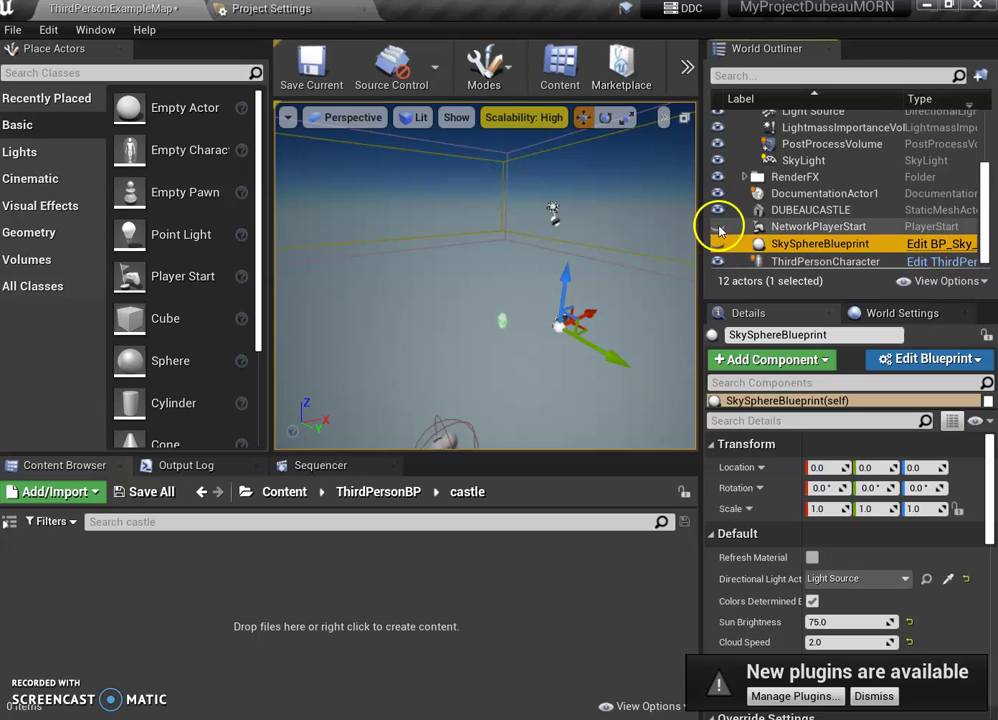
scroll(729, 222, up, 2)
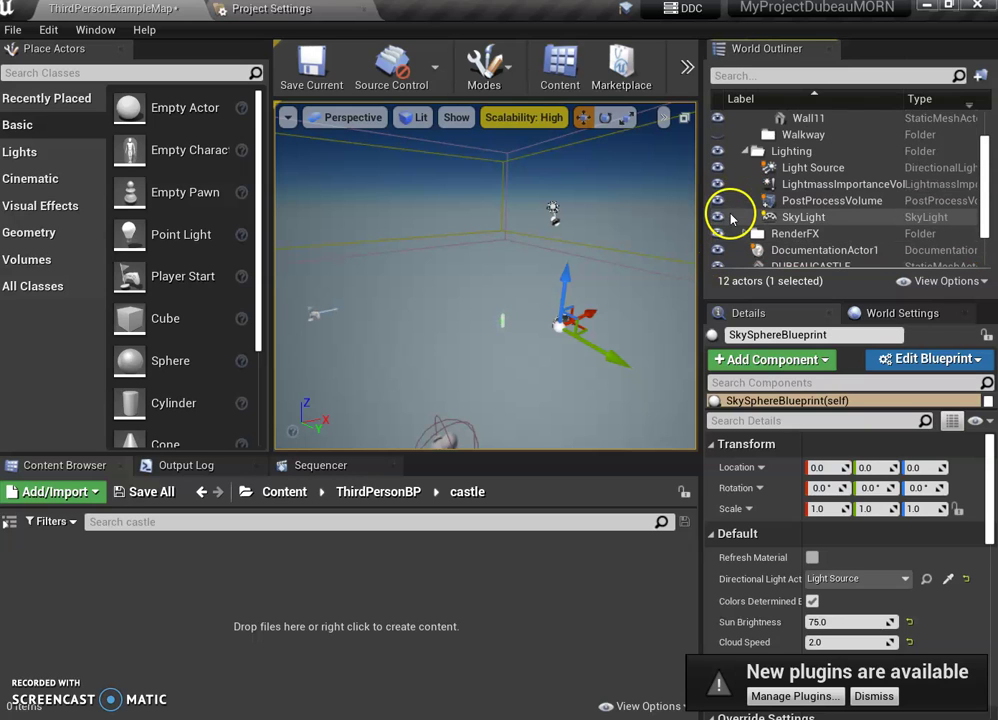
mouse_move(720, 172)
mouse_down()
mouse_move(722, 250)
mouse_move(738, 259)
mouse_up()
- Delete the remaining boundary wall Wall11 from the arena
drag(563, 281, 936, 310)
right_drag(935, 312, 570, 229)
click(503, 223)
key(Delete)
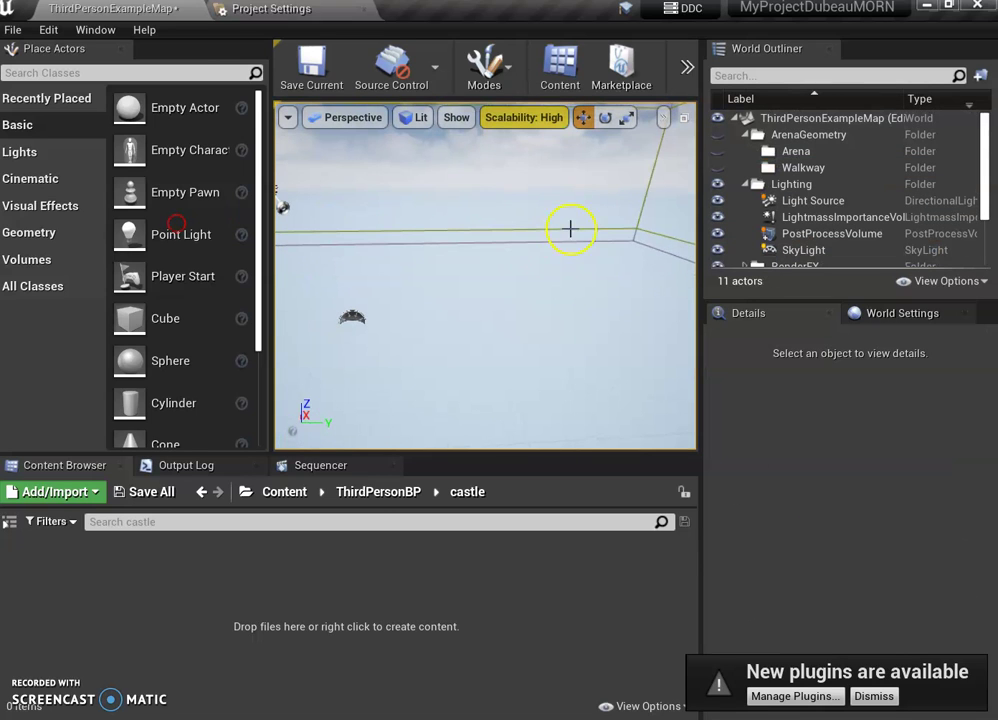
- Create a new landscape using 63×63-quad sections, 1×1 section per component and 8×8 components
scroll(547, 240, down, 10)
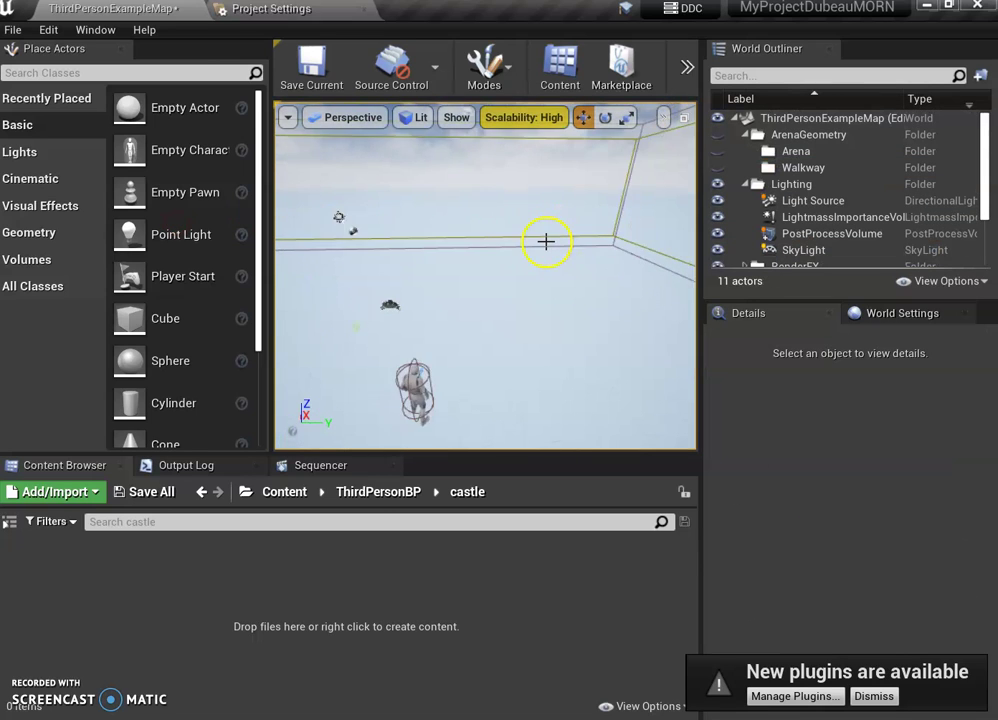
right_drag(544, 244, 574, 259)
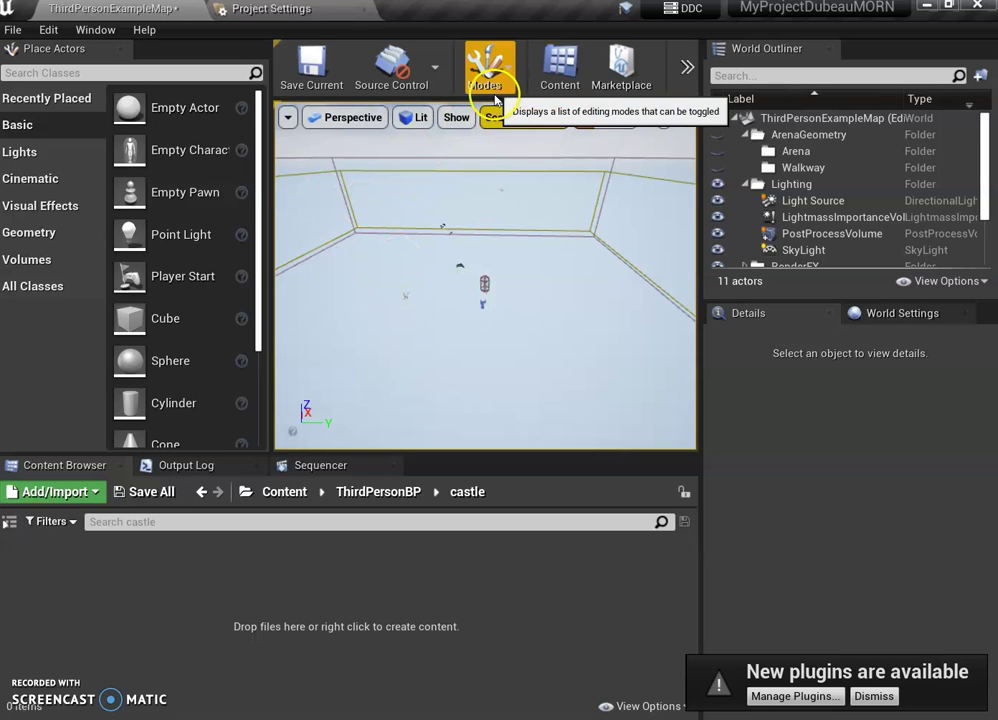
click(486, 62)
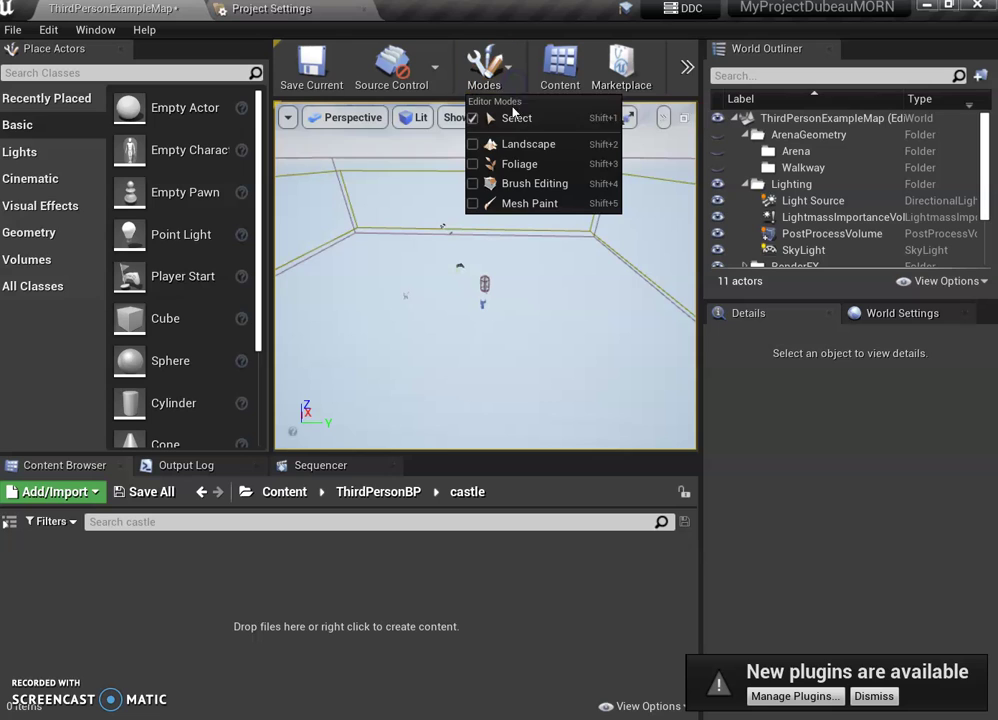
click(519, 142)
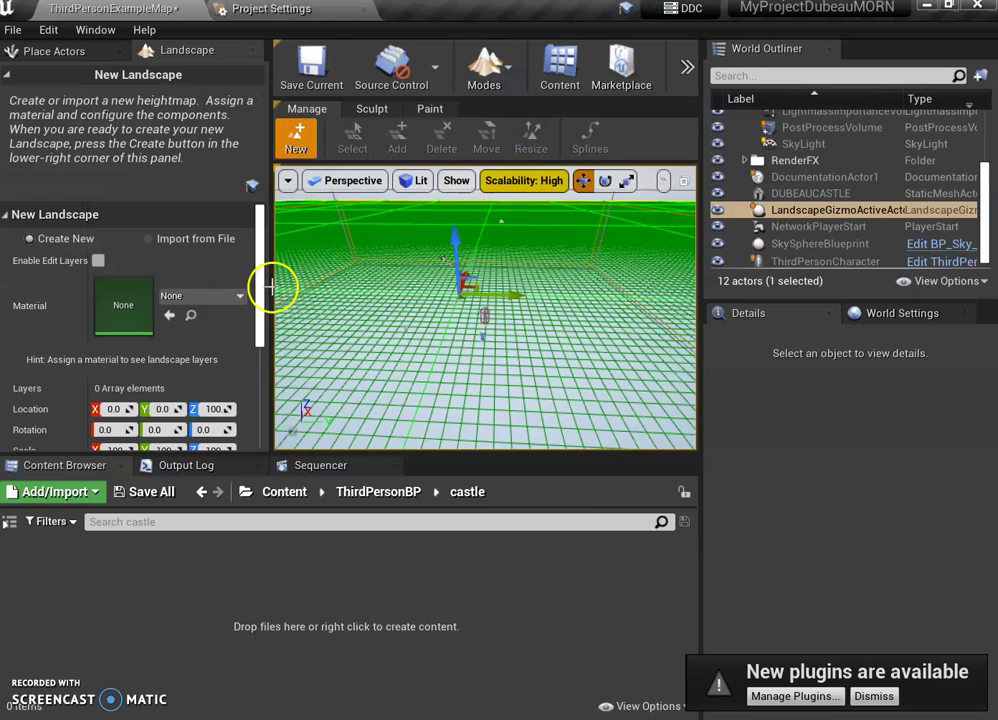
drag(262, 279, 259, 348)
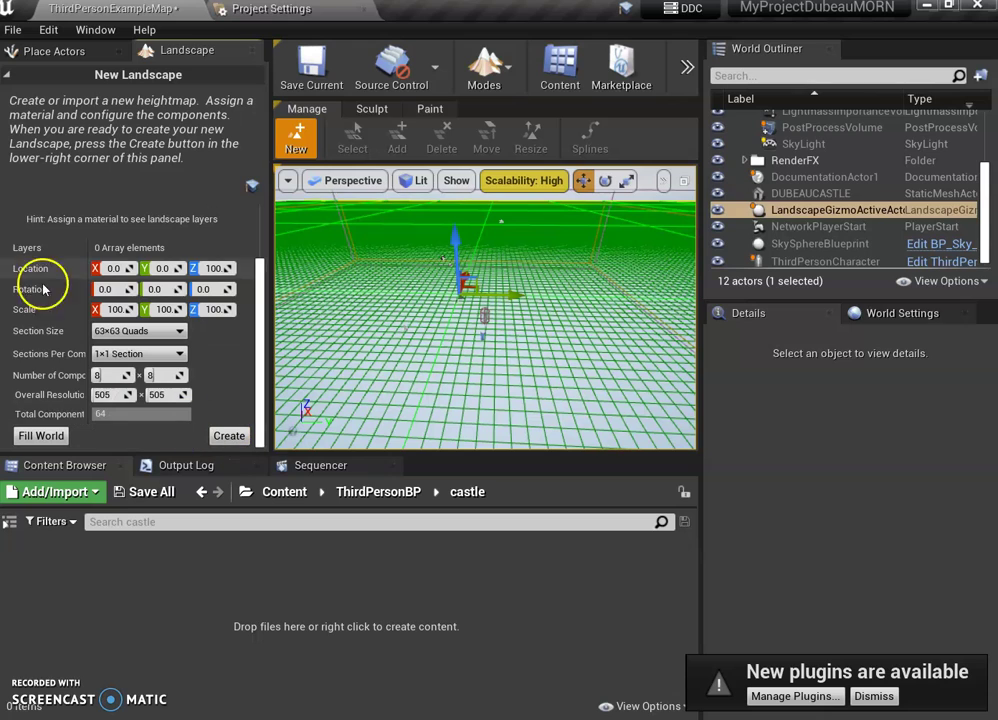
click(226, 435)
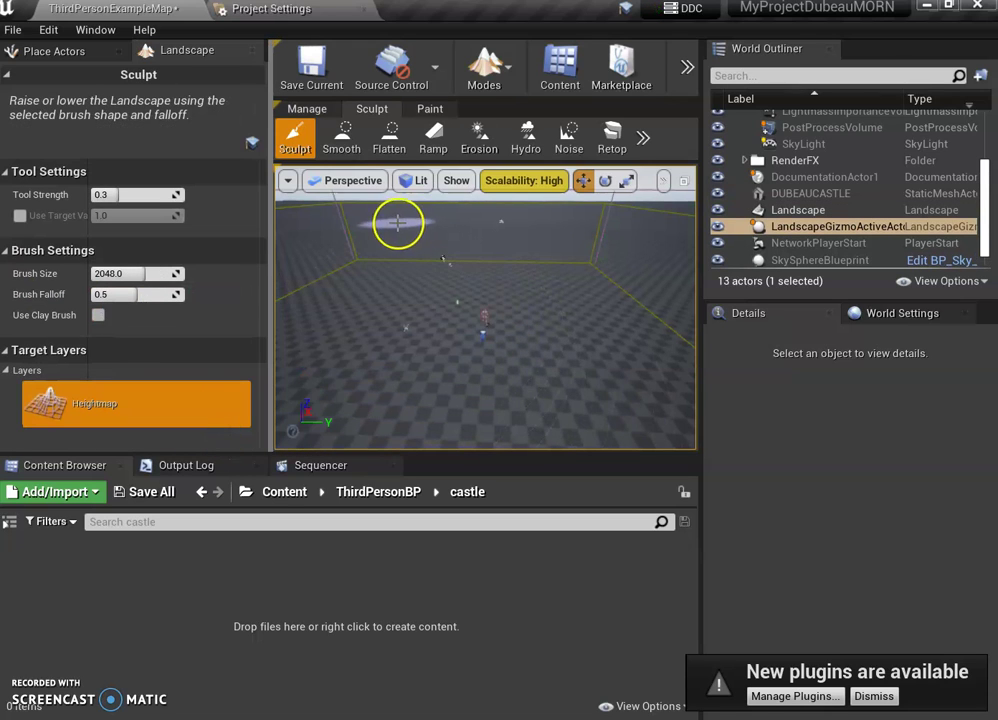
- Try a sculpt stroke near the landscape's horizon and delete the Landscape actor after leaving landscape mode
mouse_move(567, 238)
right_down()
mouse_move(407, 243)
mouse_move(291, 261)
mouse_move(330, 187)
mouse_move(297, 184)
right_up()
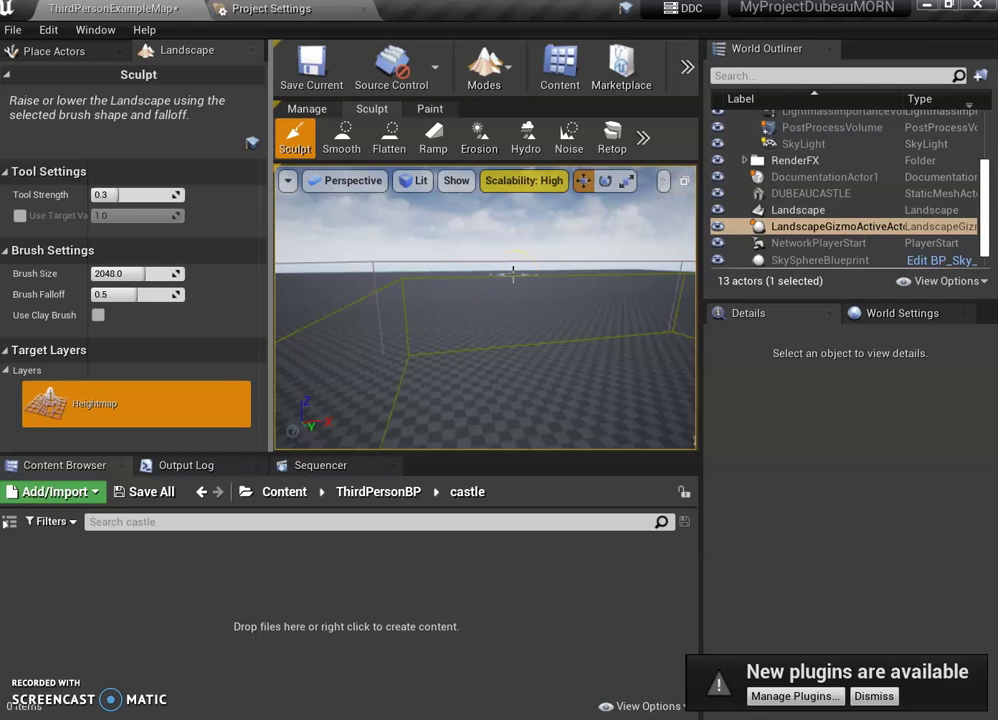
mouse_move(513, 272)
mouse_down()
mouse_move(515, 288)
mouse_move(501, 286)
mouse_up()
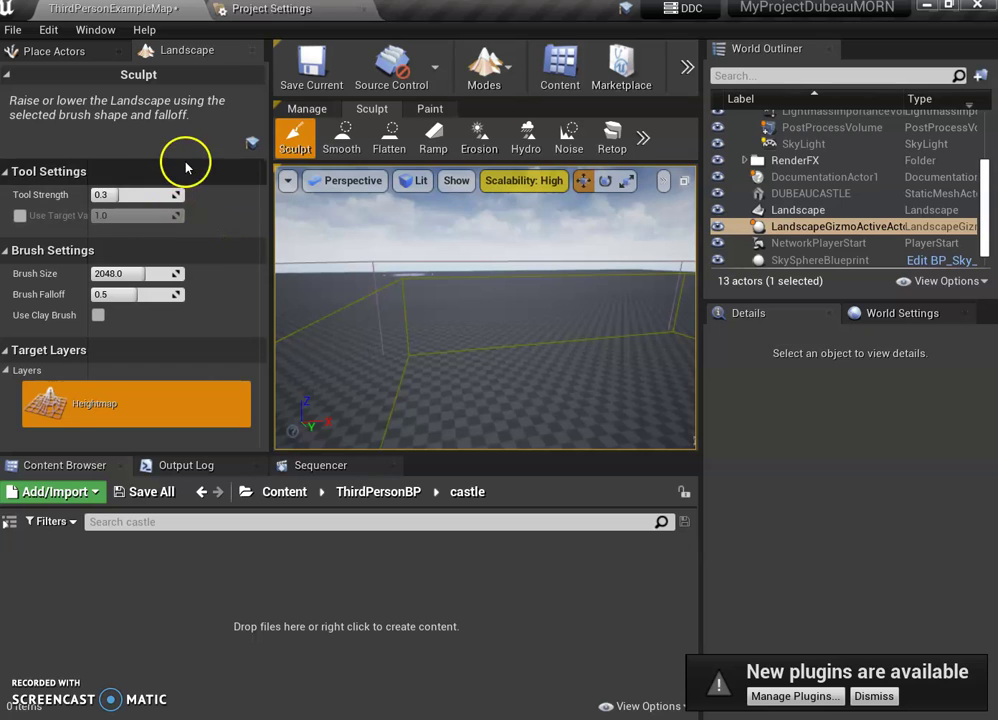
click(253, 51)
click(770, 210)
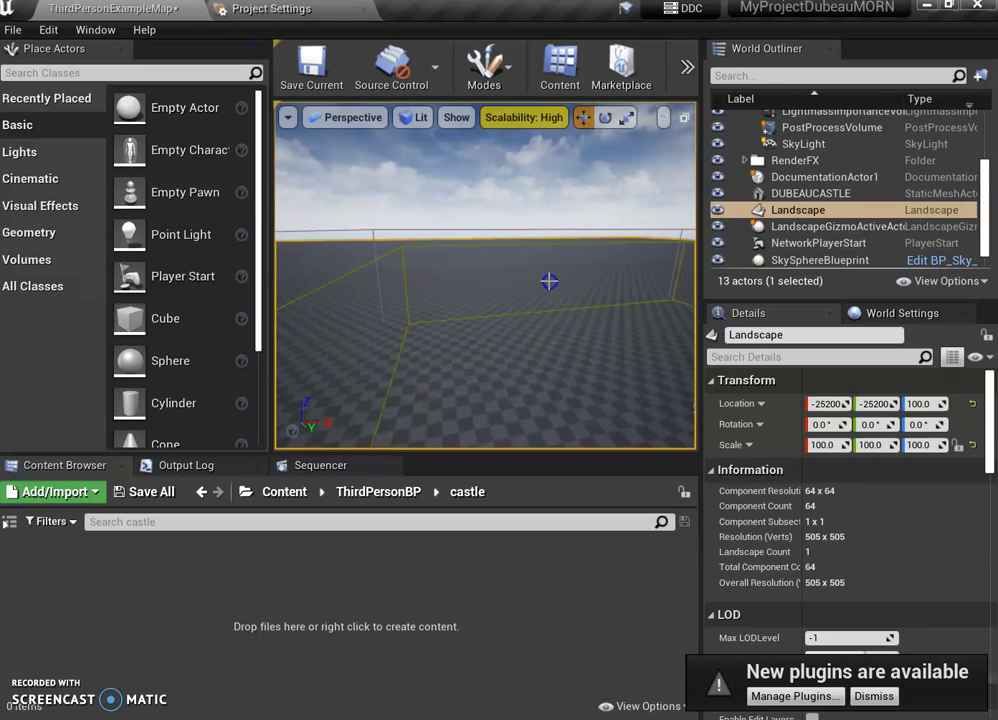
key(Delete)
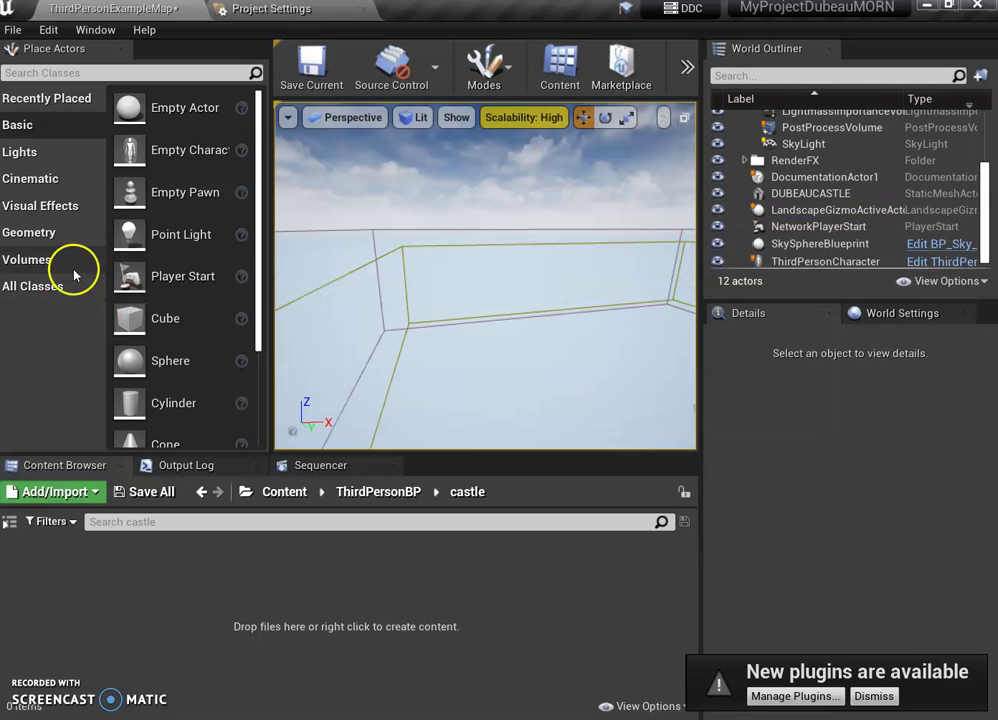
- Create a new landscape with edit layers enabled, 63×63-quad sections and 8×8 components
click(490, 68)
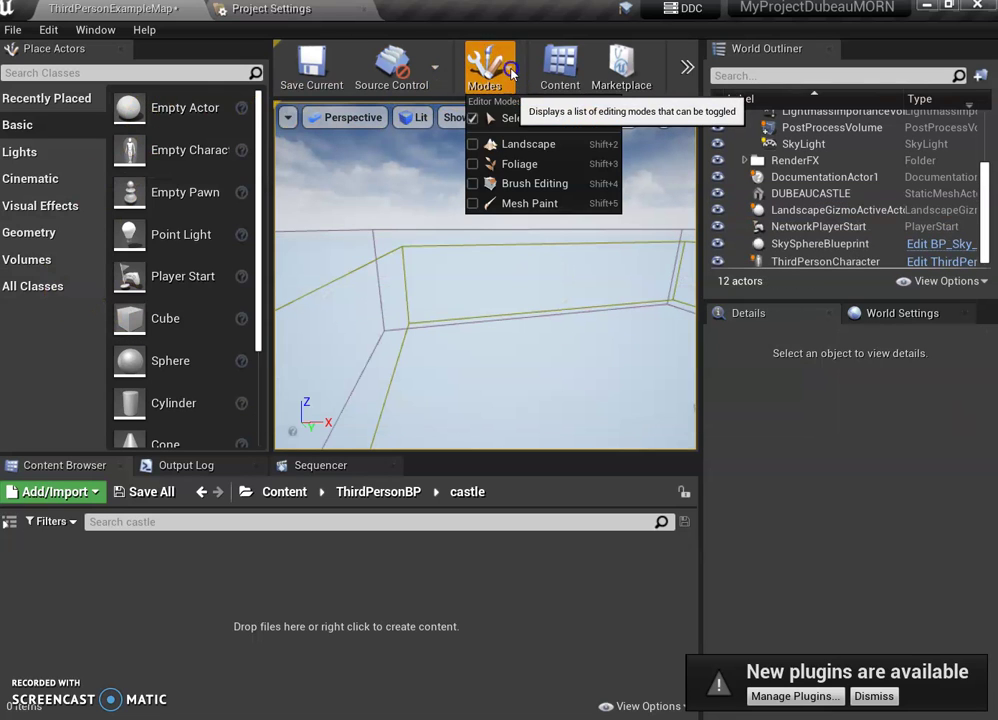
click(518, 144)
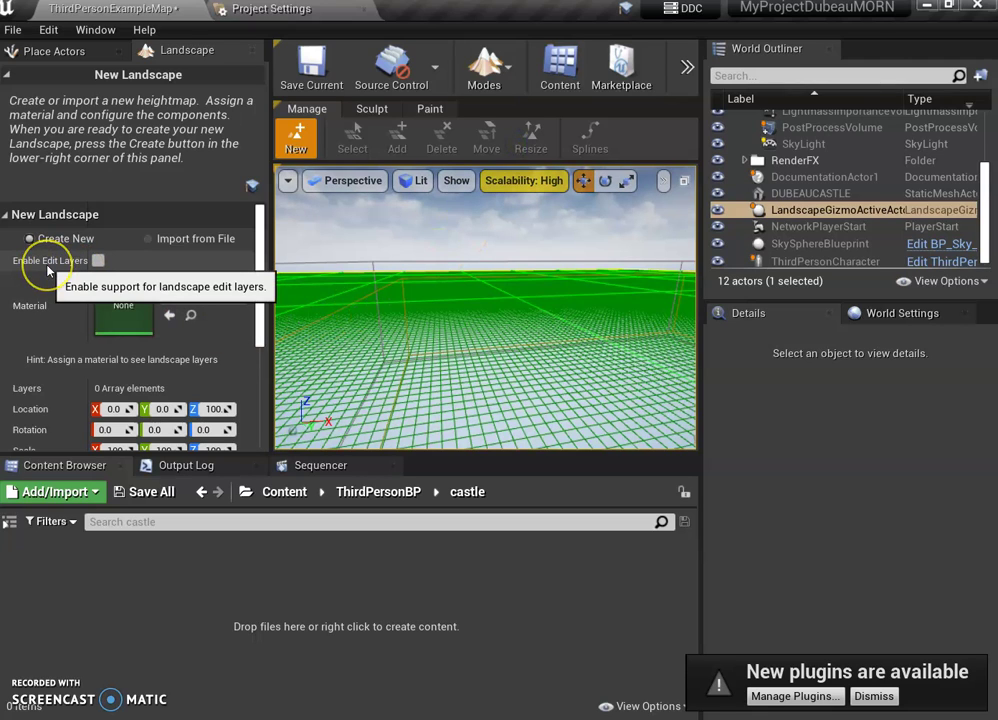
click(99, 262)
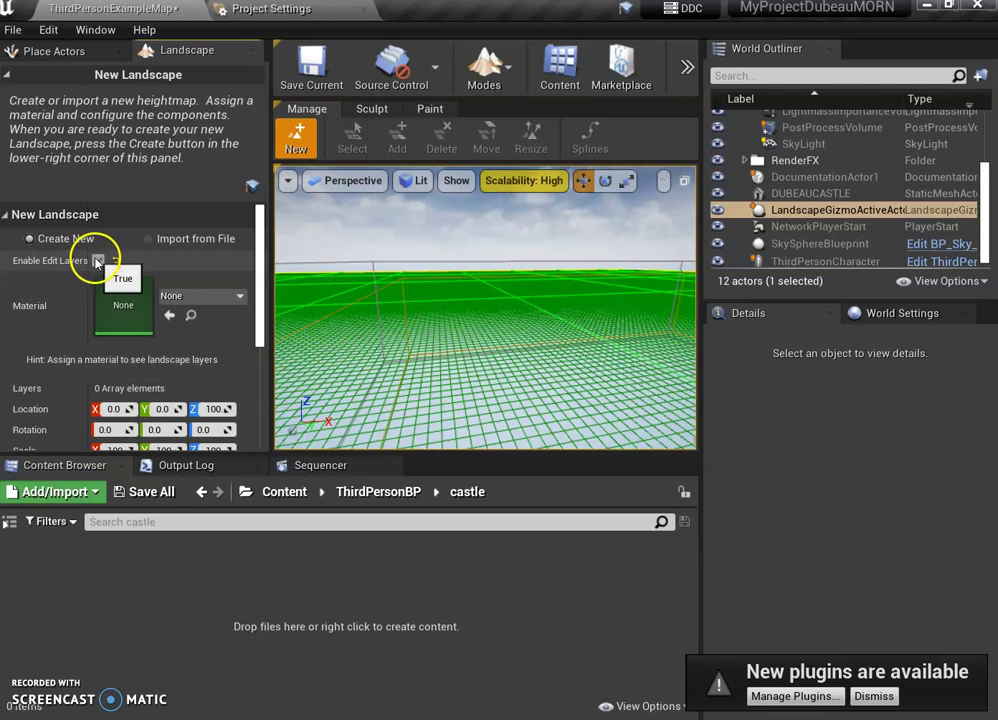
scroll(160, 280, down, 3)
scroll(178, 296, down, 1)
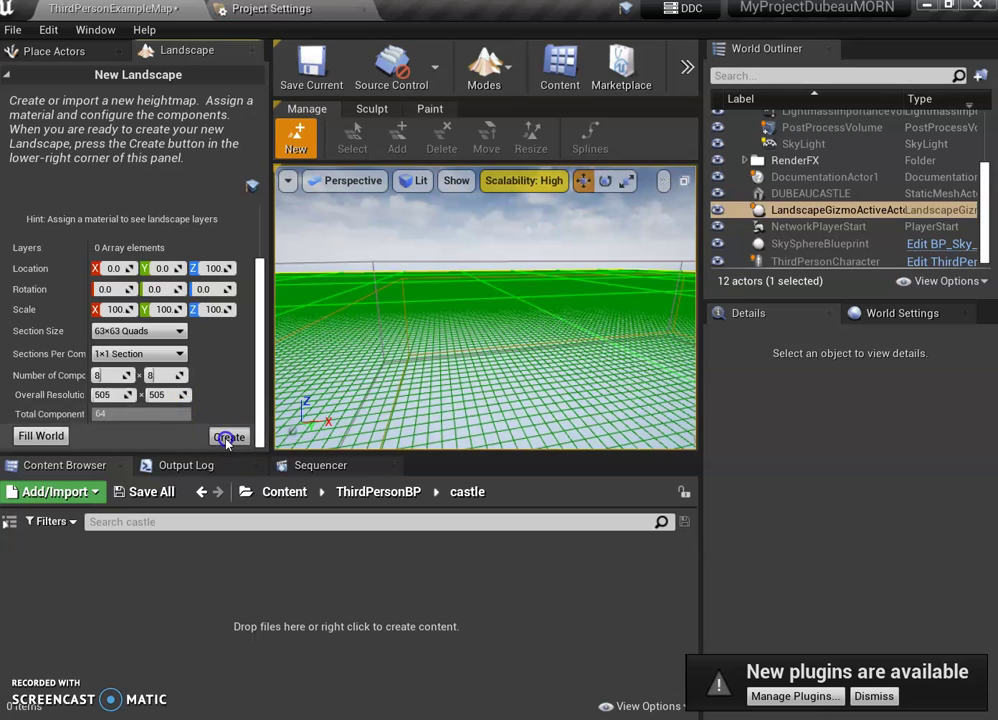
click(222, 434)
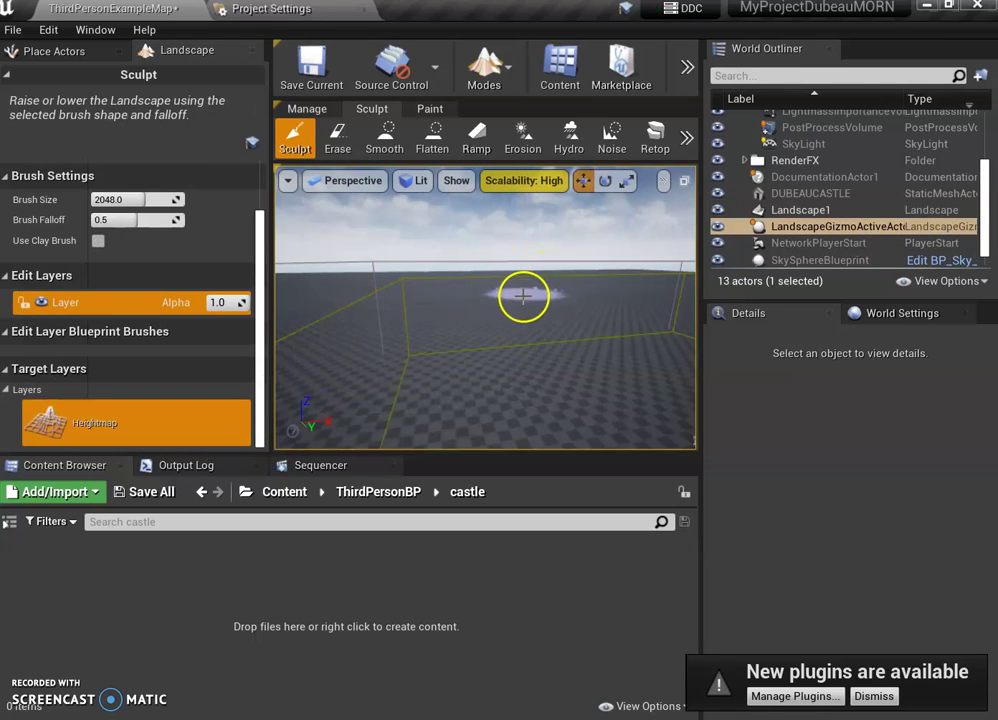
mouse_move(508, 290)
right_down()
mouse_move(597, 279)
mouse_move(480, 331)
mouse_move(402, 326)
right_up()
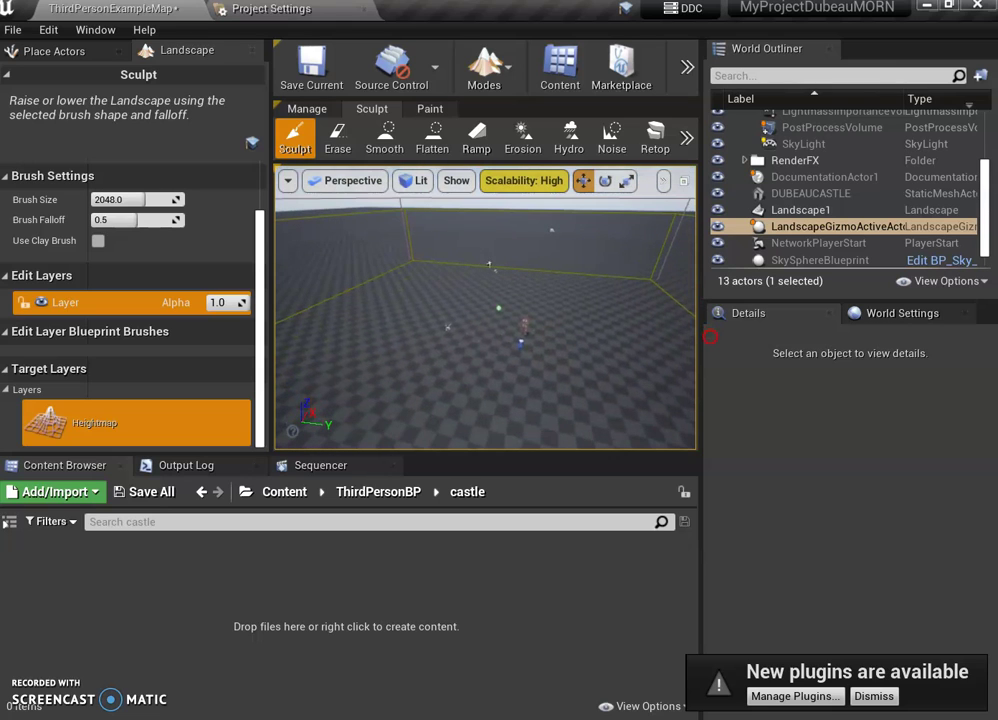
right_drag(710, 337, 711, 341)
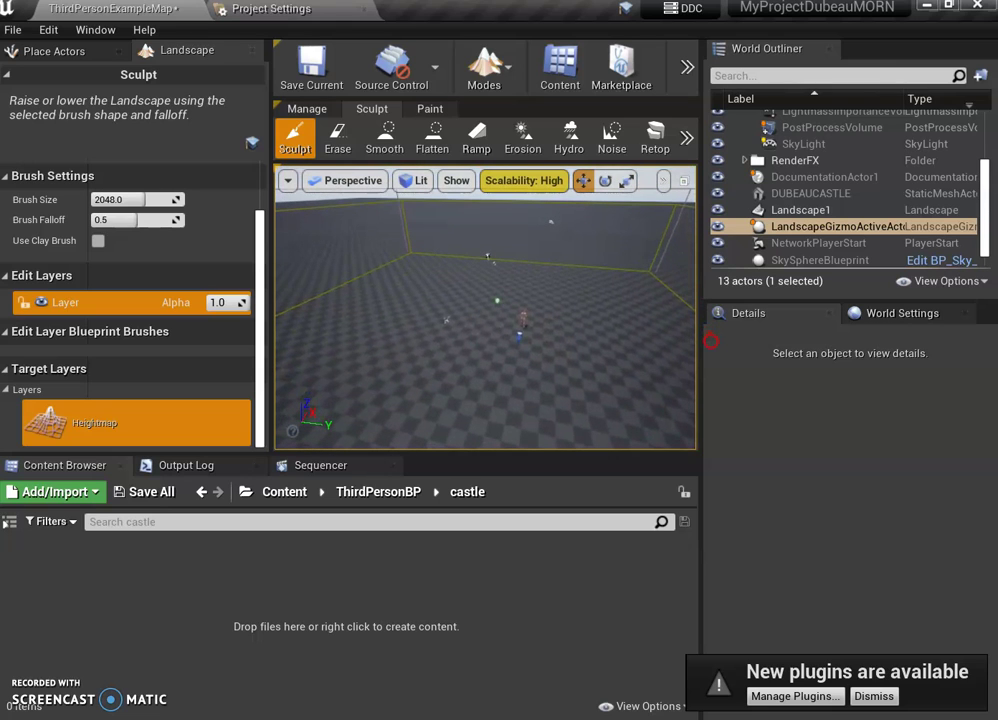
- Show the content folder tree and create a folder named Castle in the root Content folder
click(372, 491)
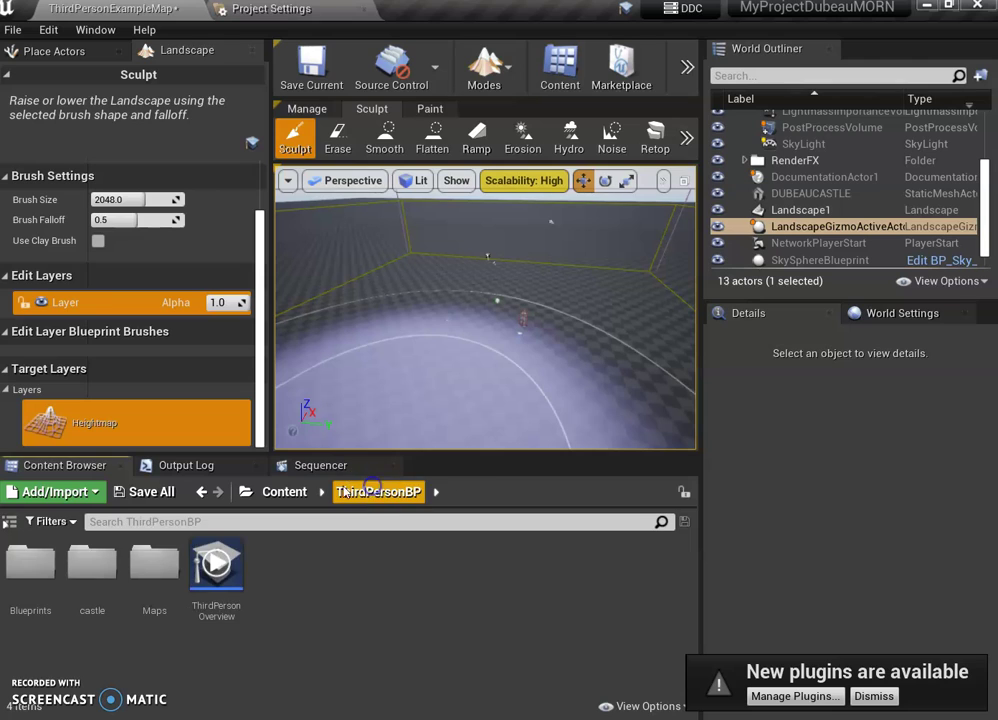
click(292, 492)
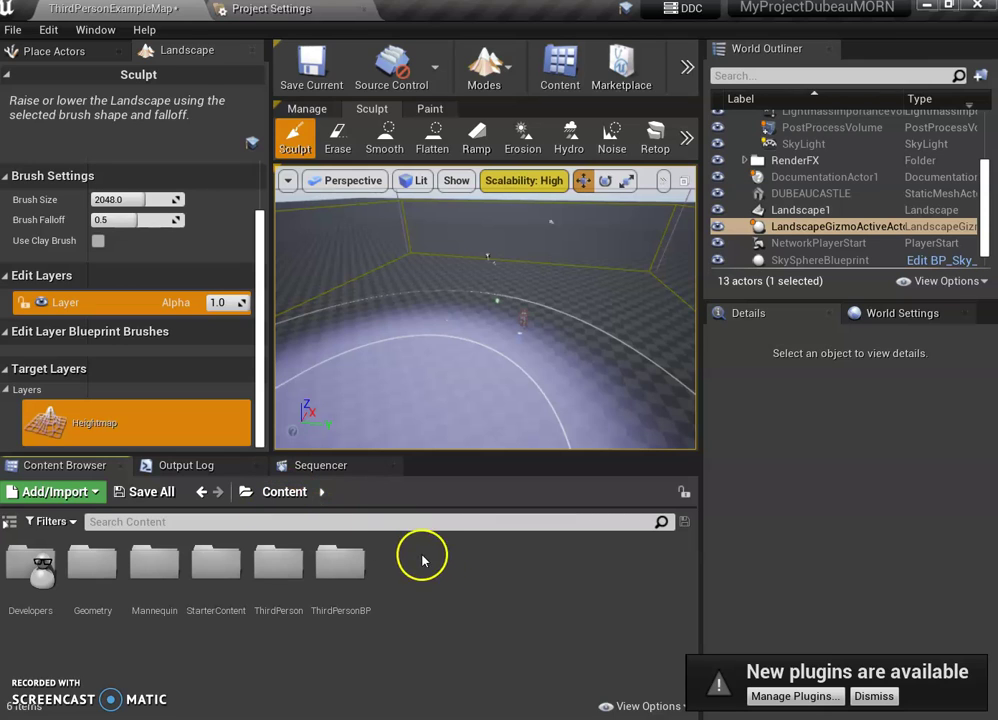
click(9, 521)
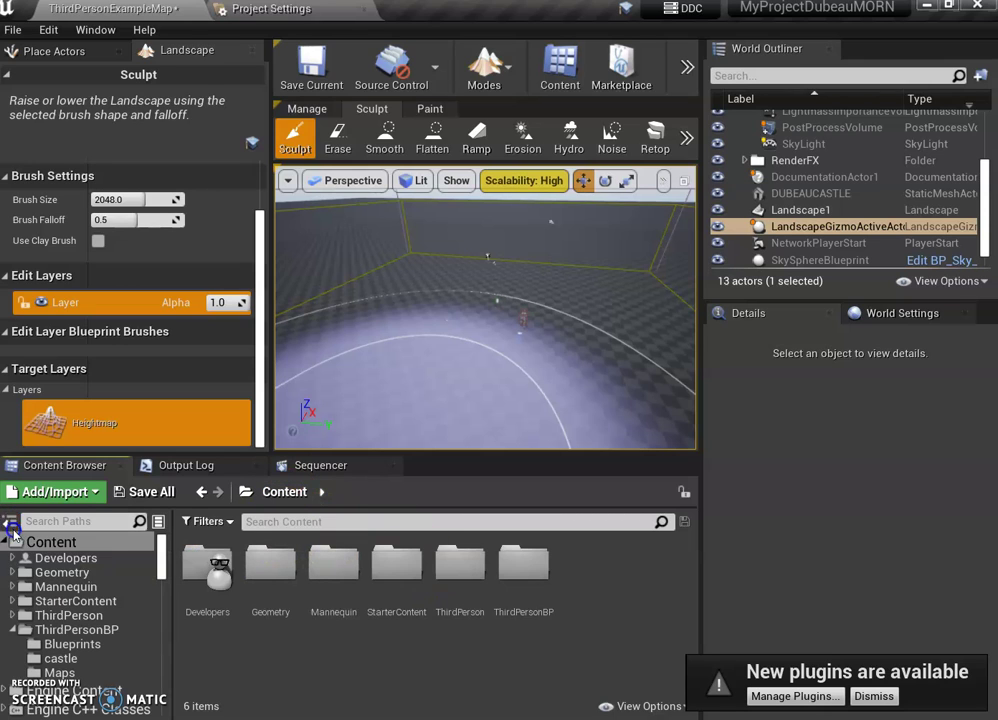
click(595, 568)
right_click(595, 568)
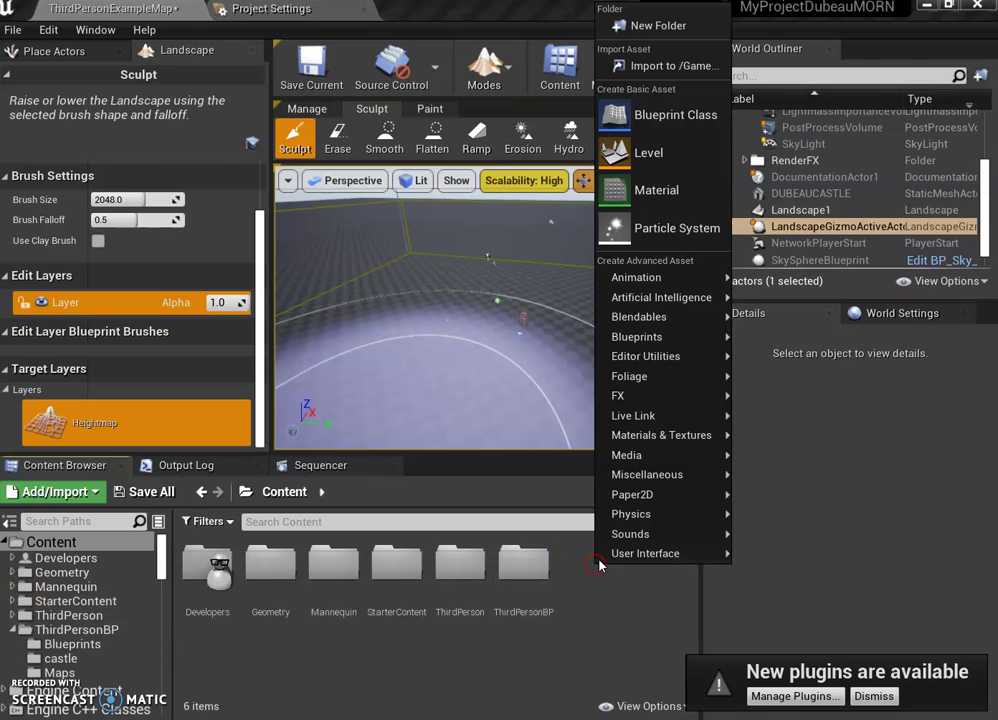
click(672, 25)
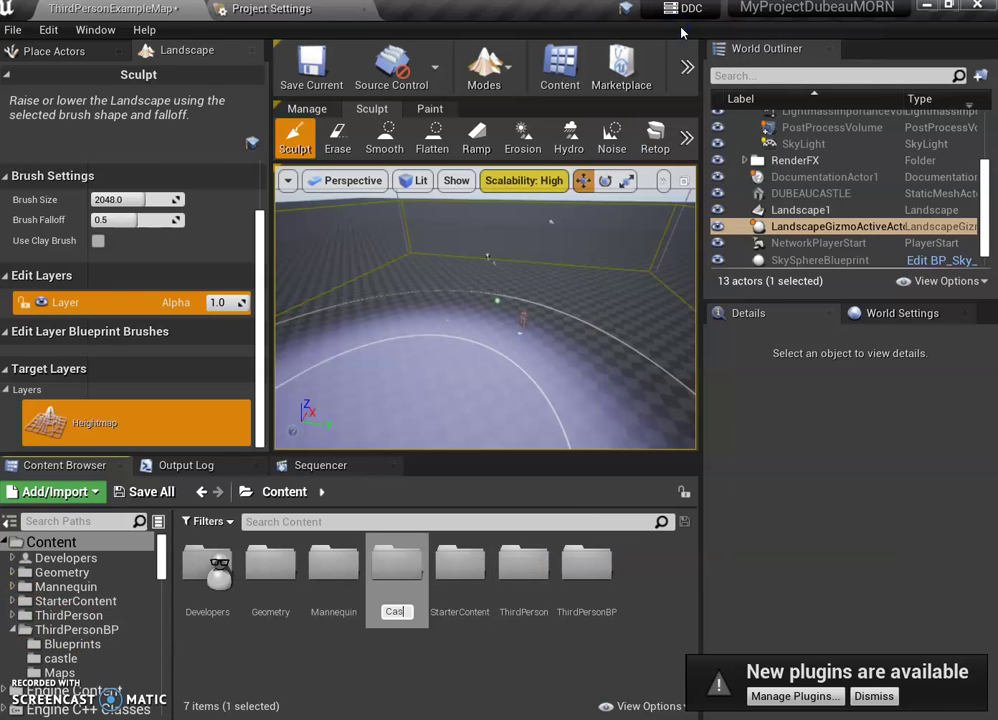
click(474, 370)
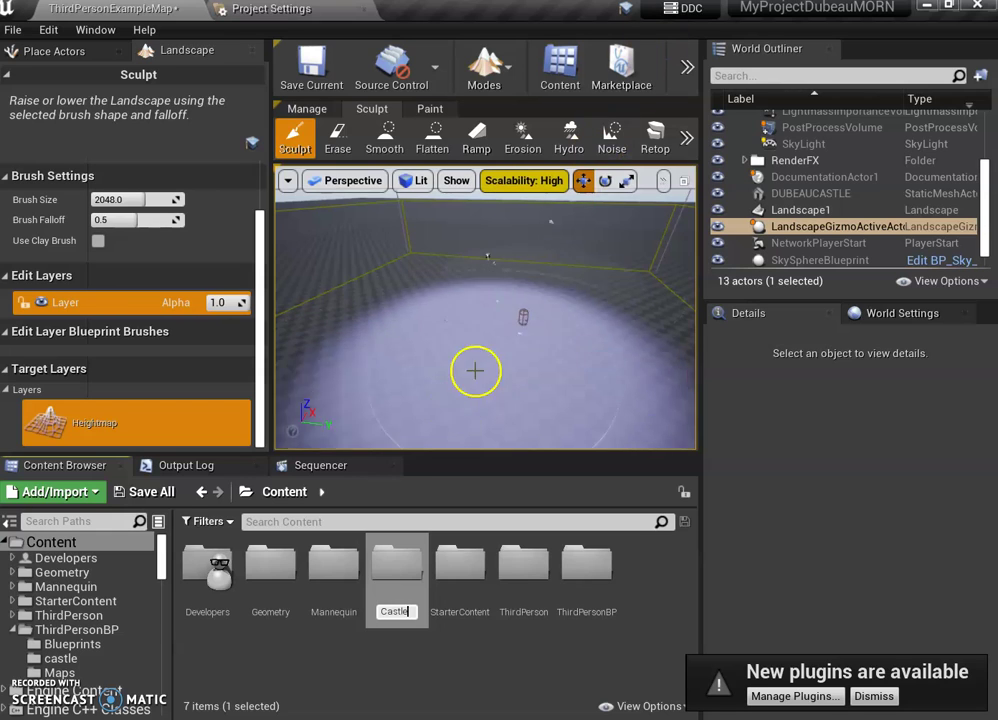
double_click(400, 565)
click(284, 491)
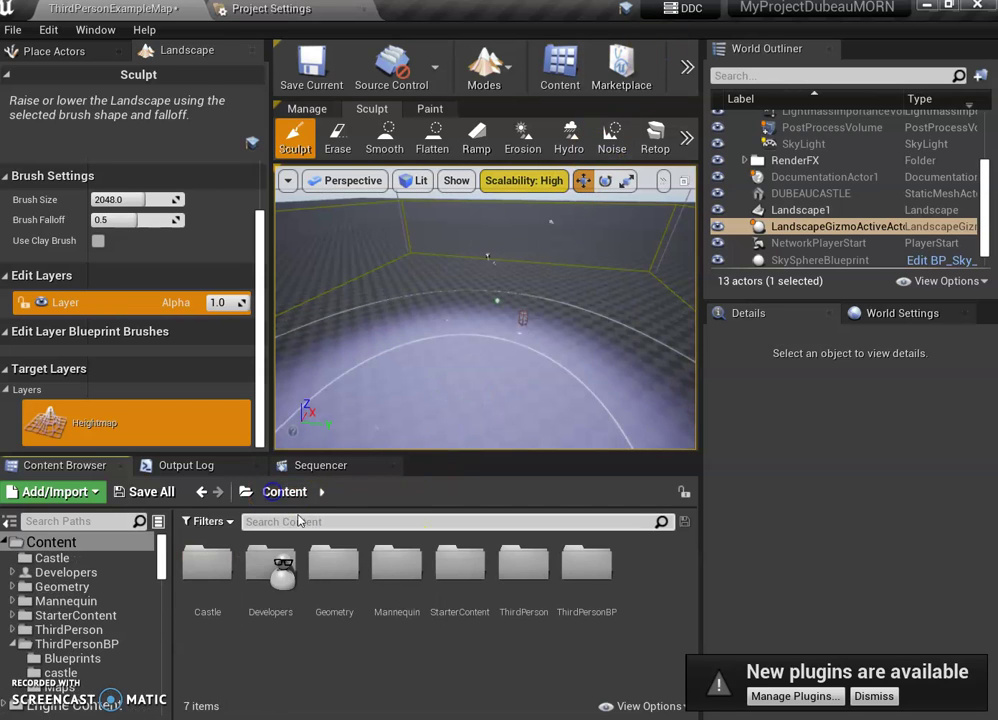
- Choose DUBEAUCASTLE.fbx from the D: drive for import into the new Castle folder
double_click(210, 570)
right_click(326, 572)
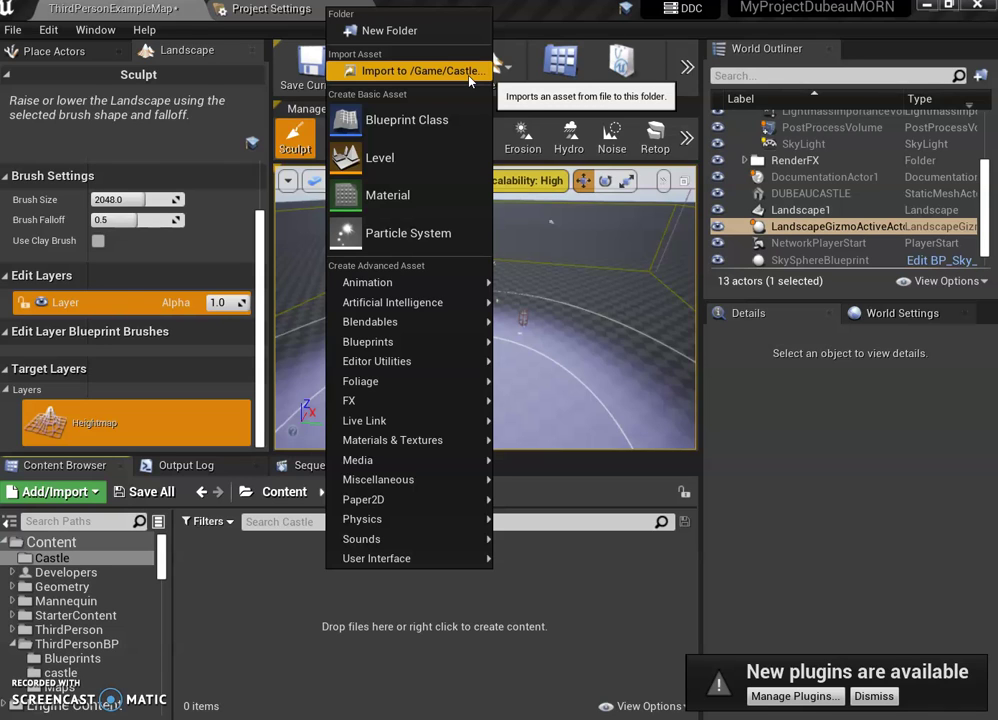
click(467, 83)
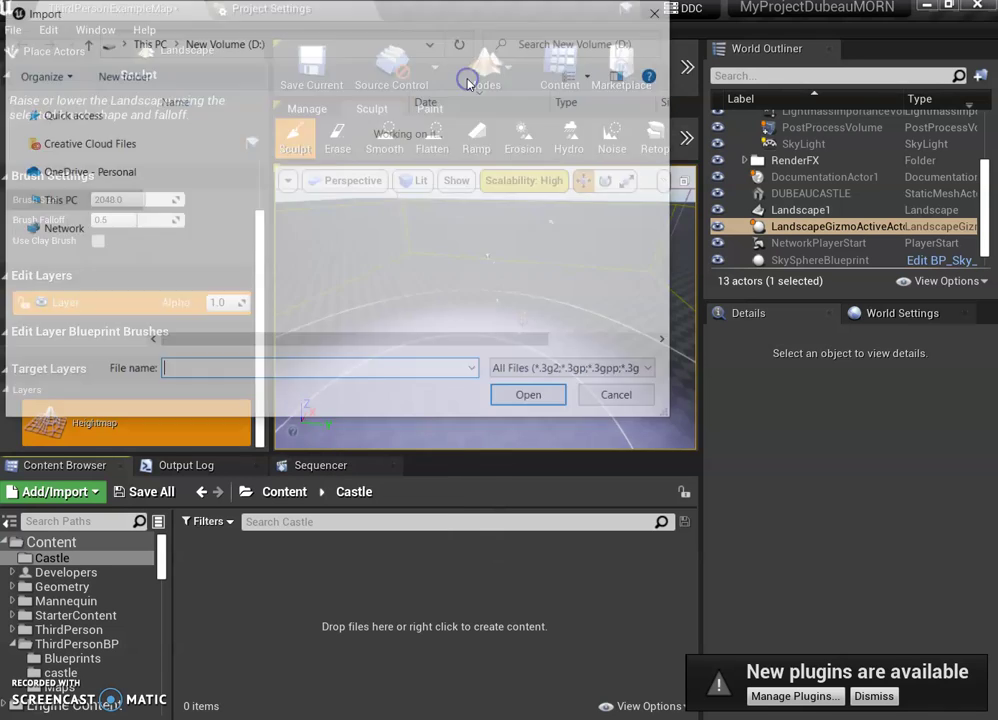
scroll(307, 254, down, 5)
scroll(307, 258, down, 11)
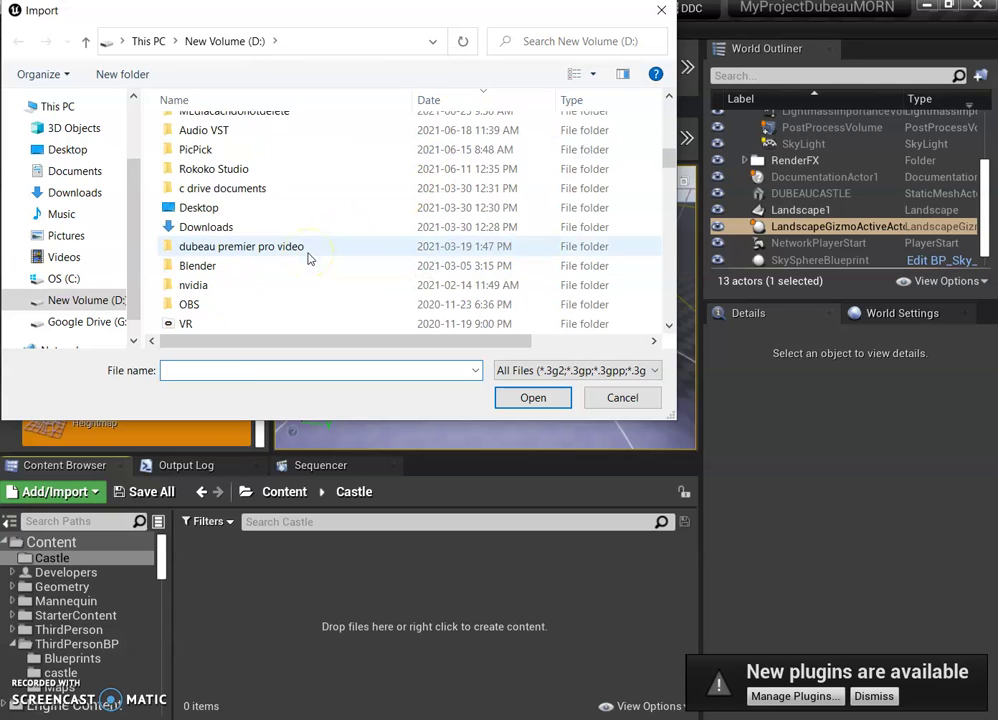
scroll(308, 258, up, 2)
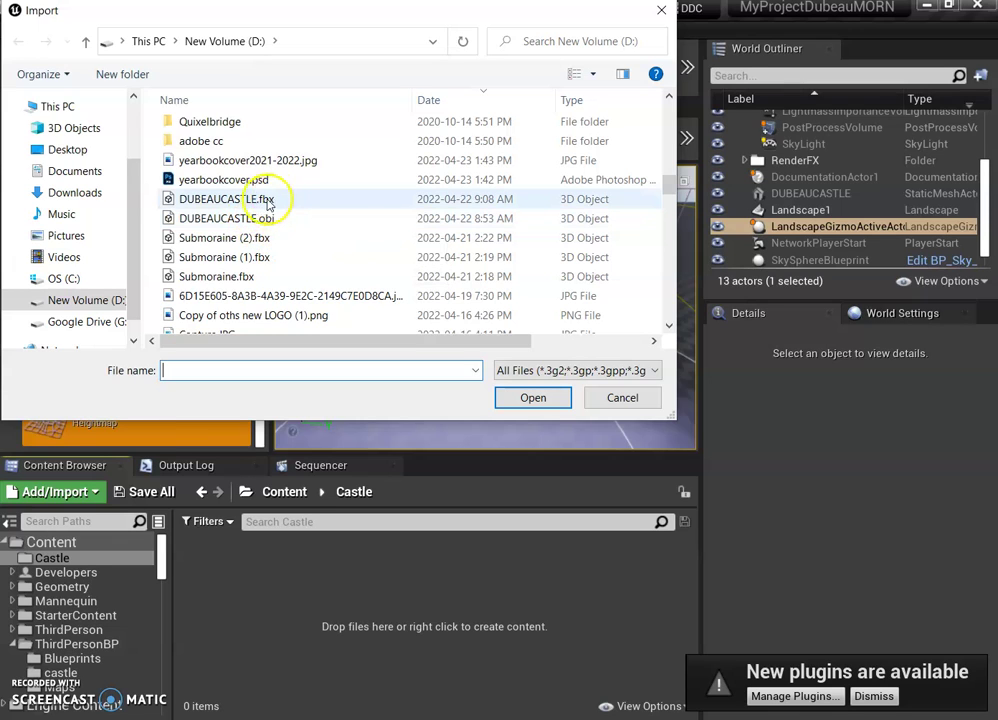
click(276, 199)
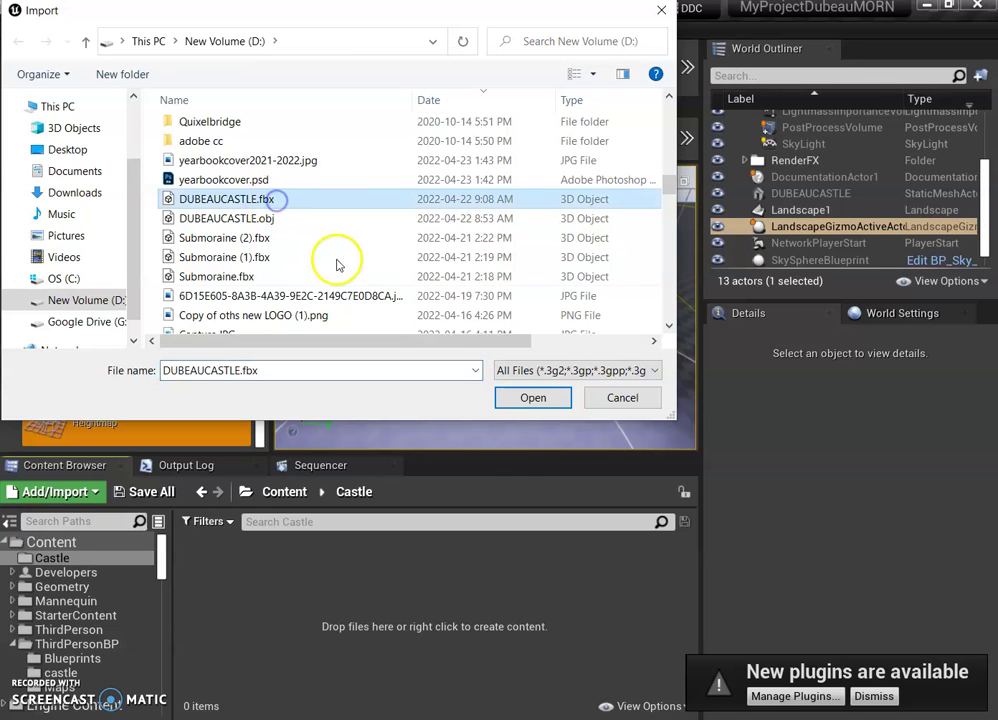
click(505, 400)
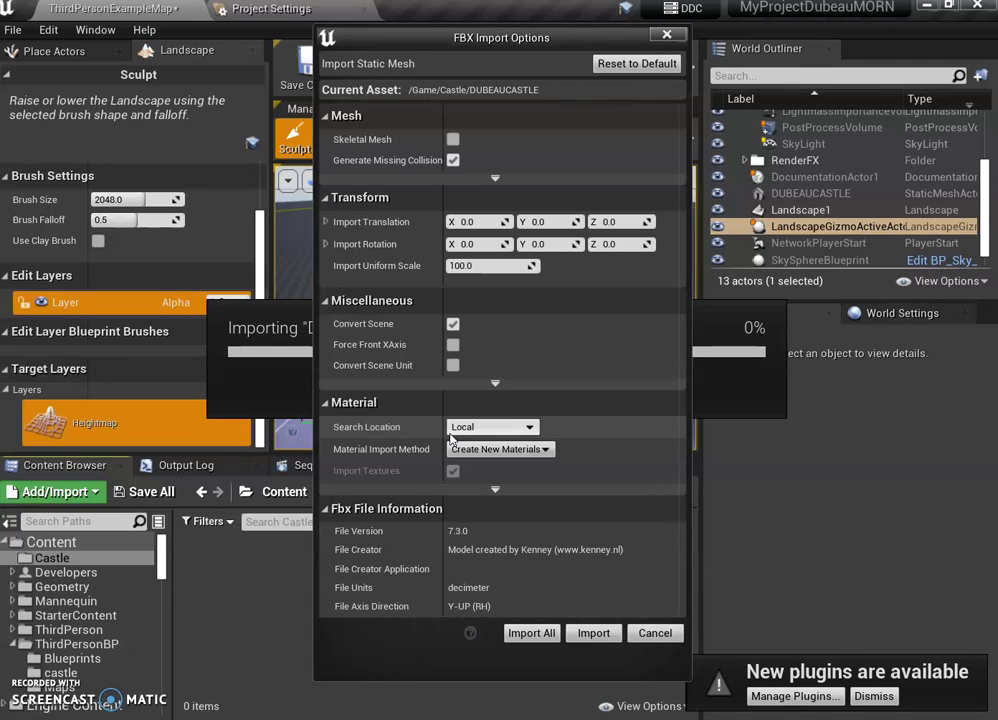
- Set the import uniform scale of the castle mesh to 100
click(481, 266)
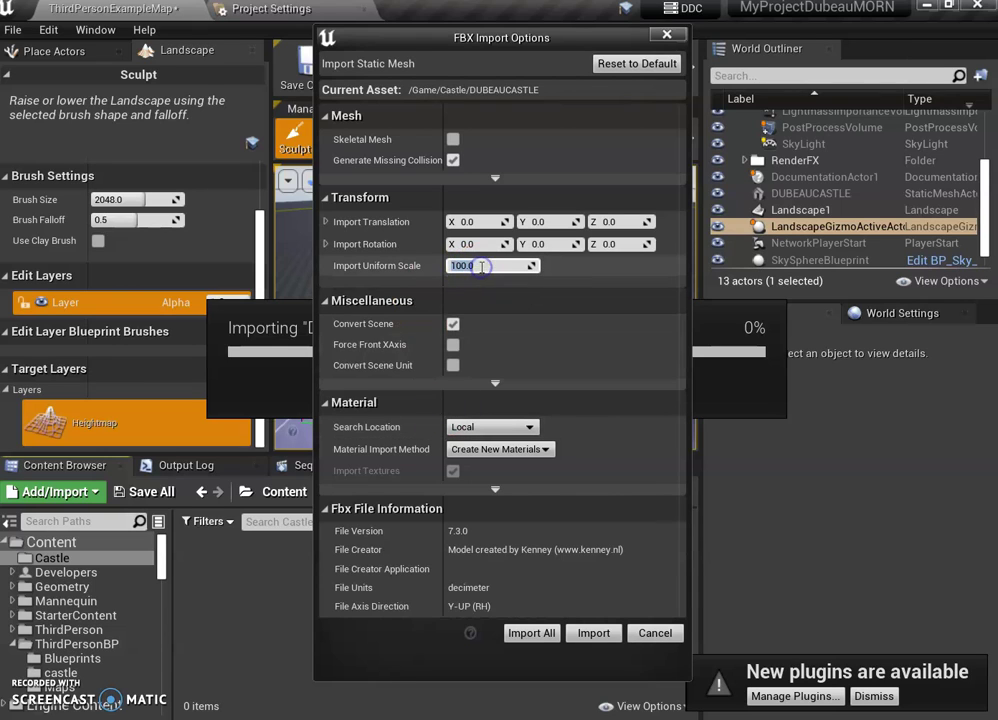
click(484, 249)
click(475, 271)
text(100)
click(481, 245)
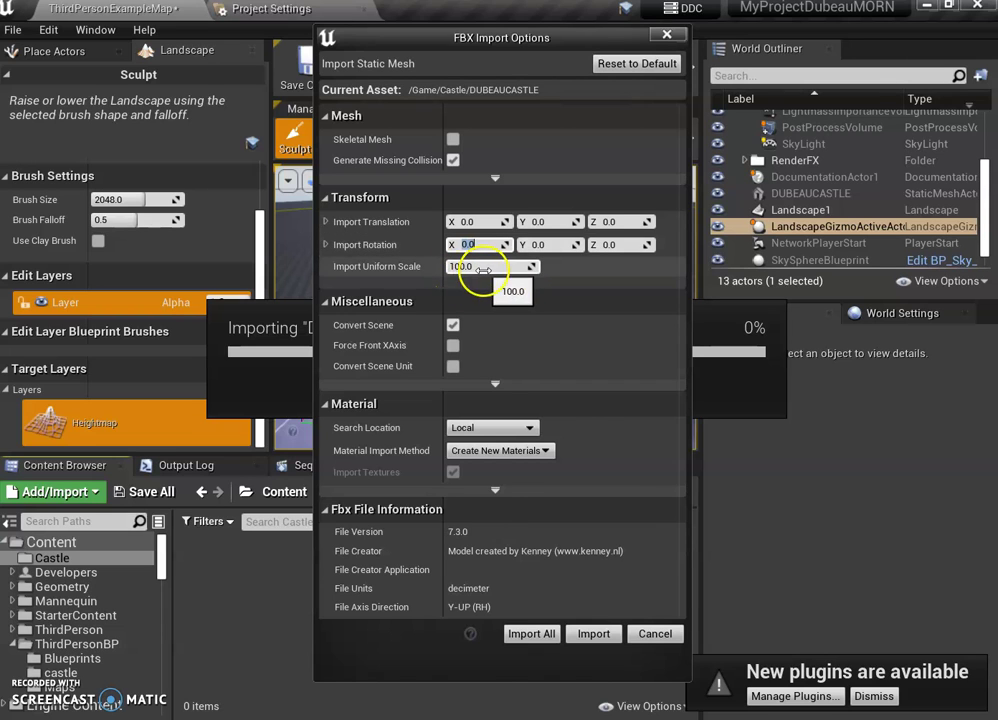
- Import all of the castle FBX, dismiss the import log, and place the DUBEAUCASTLE mesh from the Castle folder on the landscape
click(530, 633)
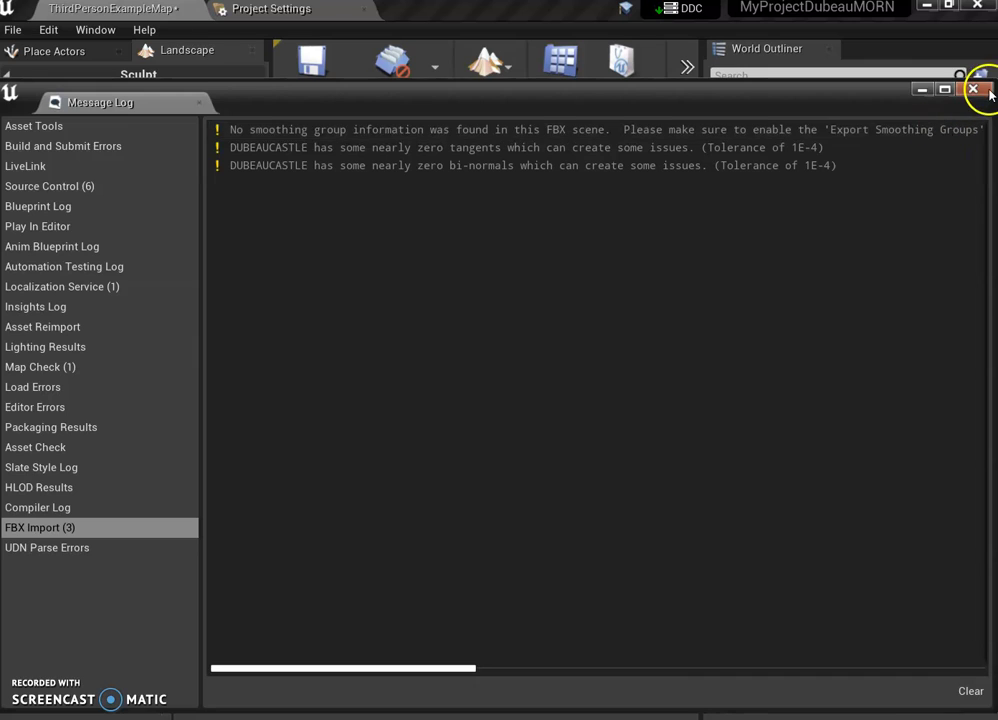
click(984, 91)
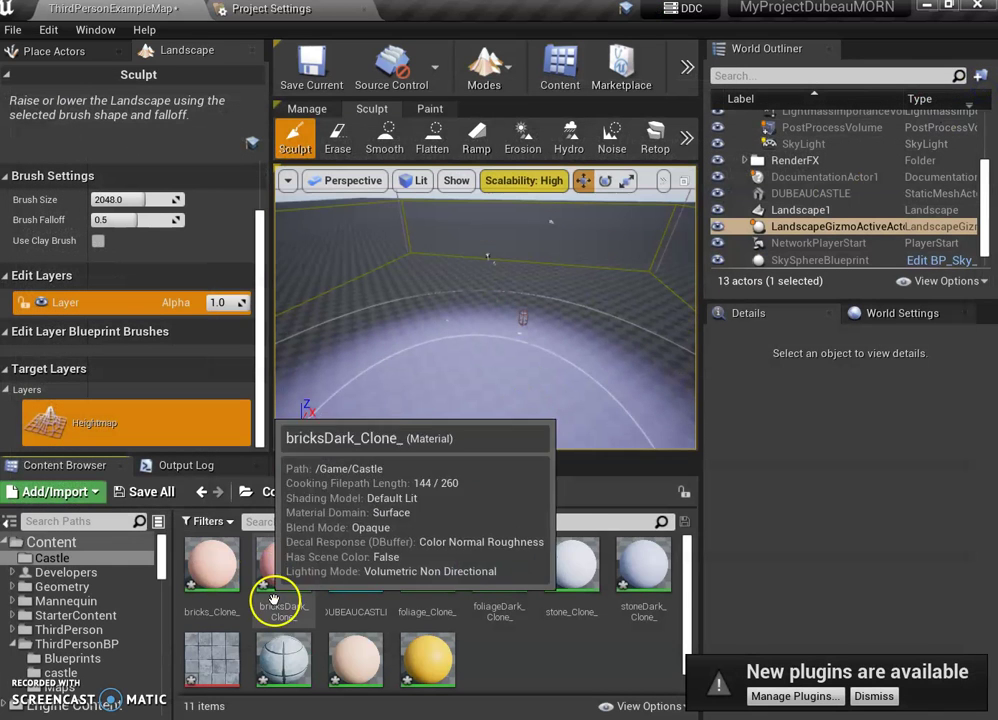
click(362, 580)
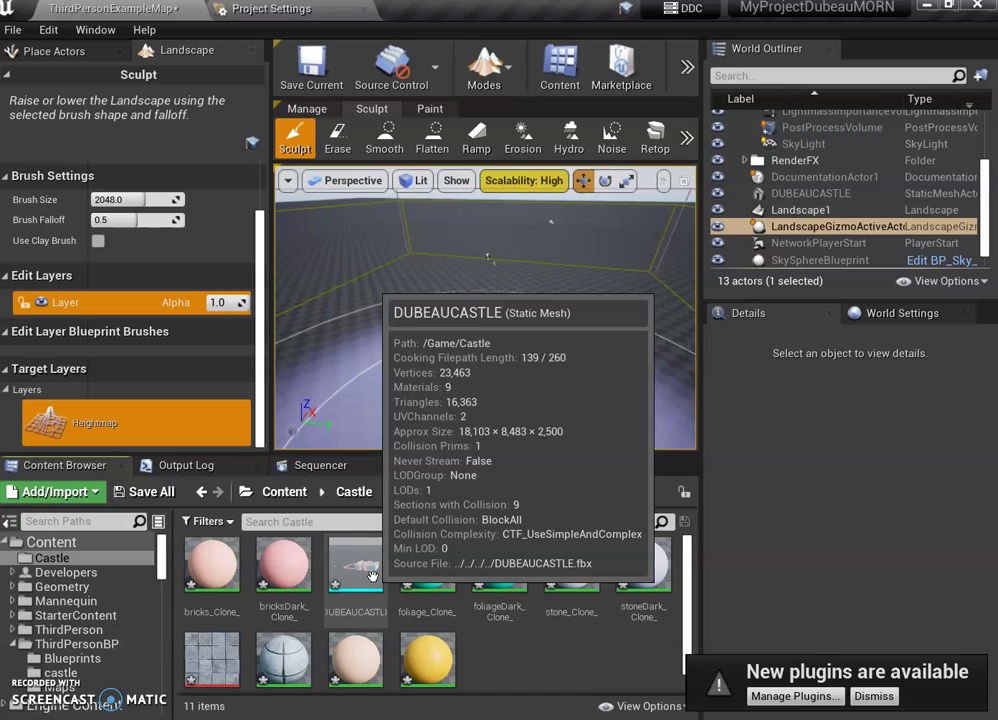
drag(372, 576, 458, 295)
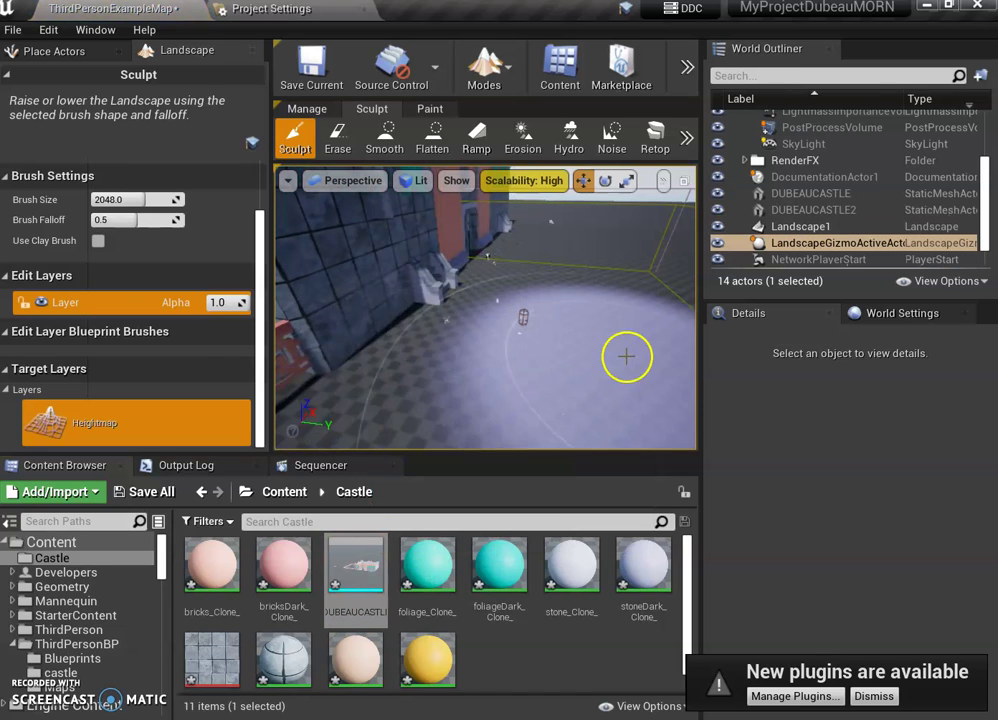
right_drag(633, 352, 478, 332)
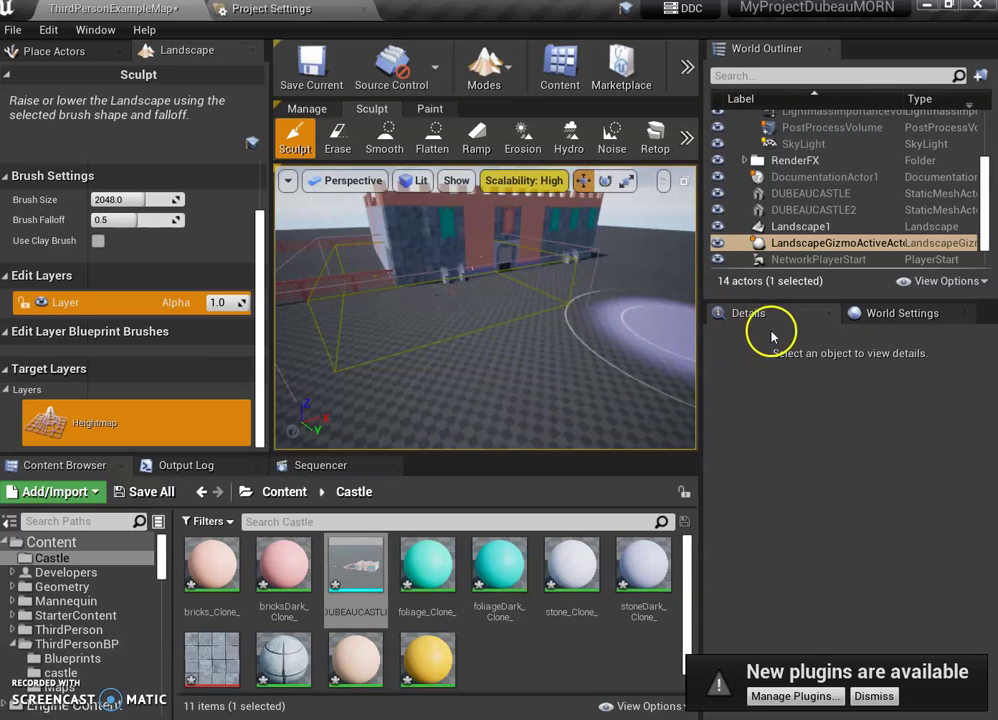
click(284, 491)
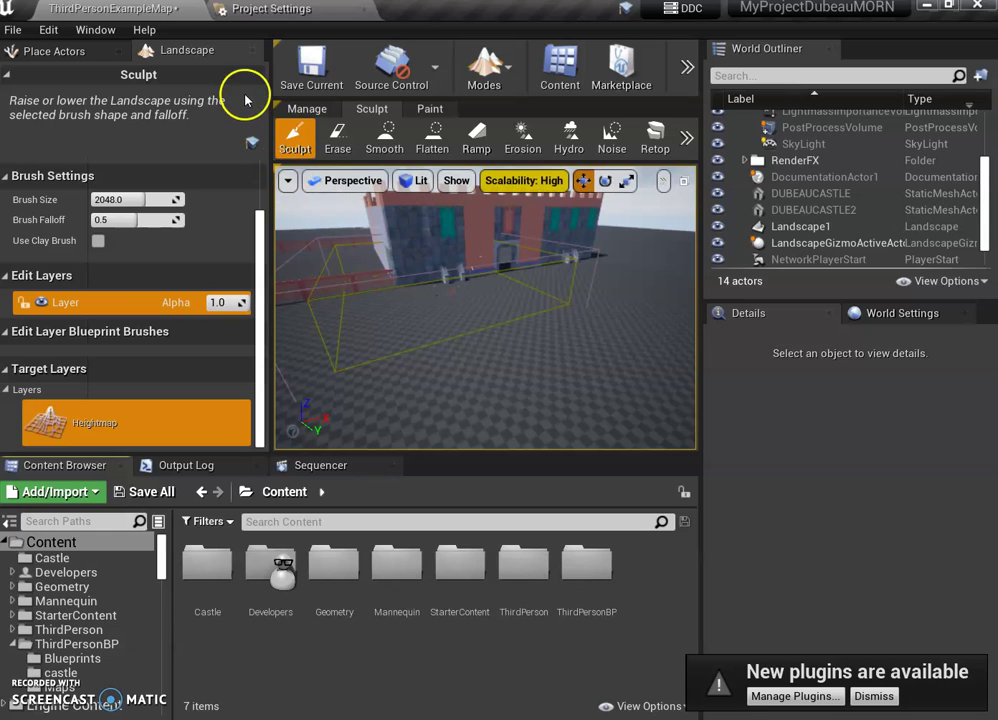
mouse_move(452, 298)
mouse_down()
mouse_move(519, 337)
mouse_move(581, 349)
mouse_move(385, 350)
mouse_move(540, 353)
mouse_move(457, 356)
mouse_up()
key(ctrl+z)
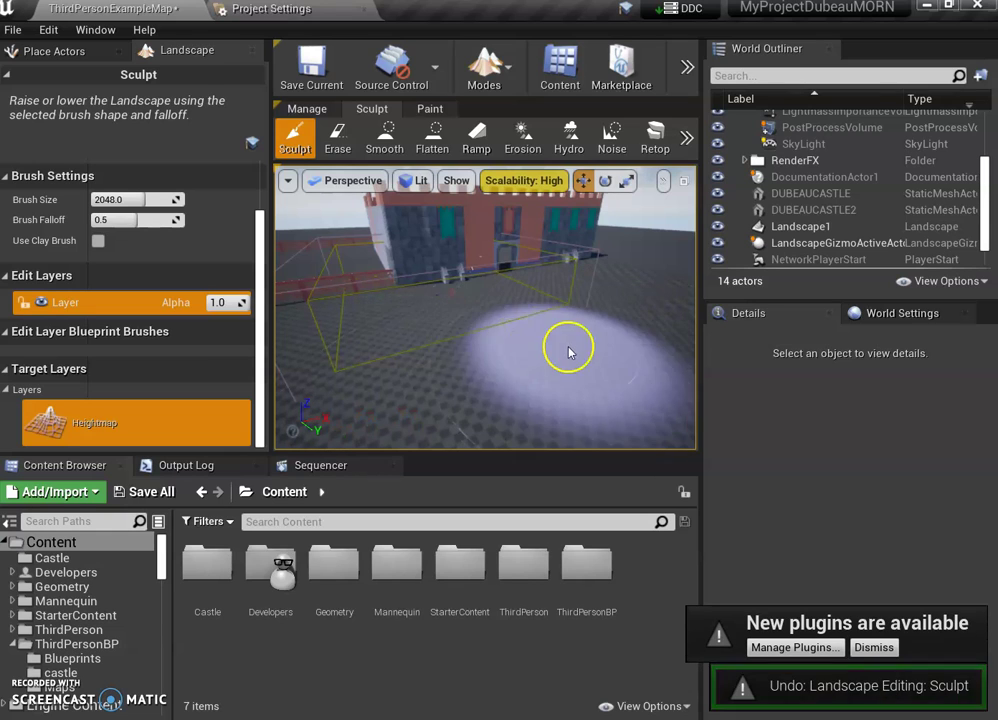
- Leave landscape mode, scale the newly placed castle uniformly to 0.75, and move it along X to about -2280
click(253, 53)
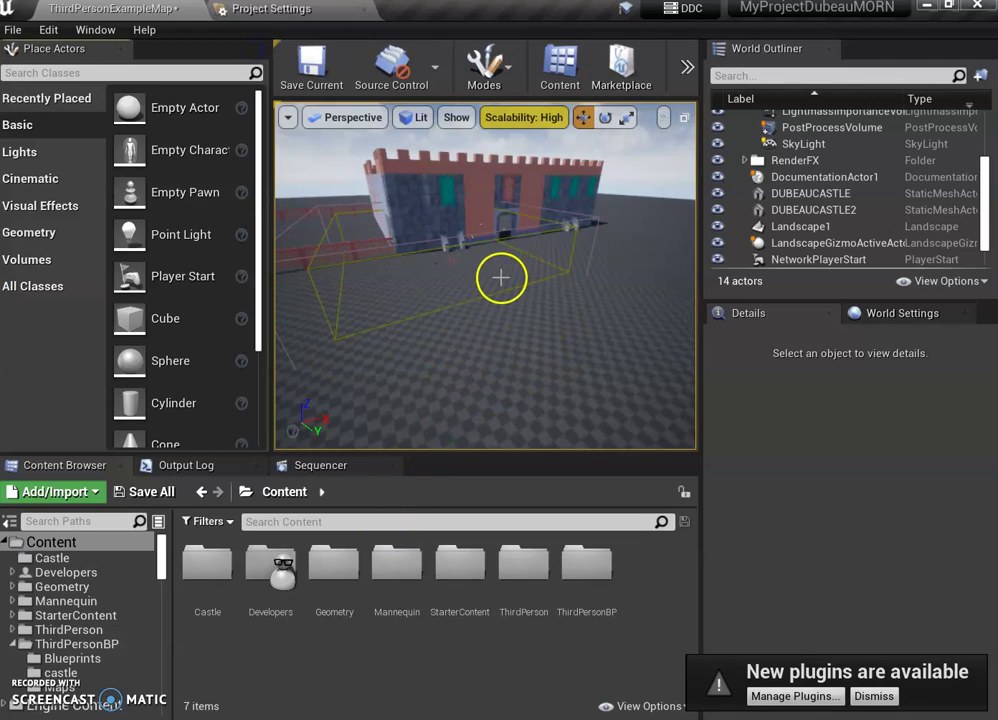
click(455, 195)
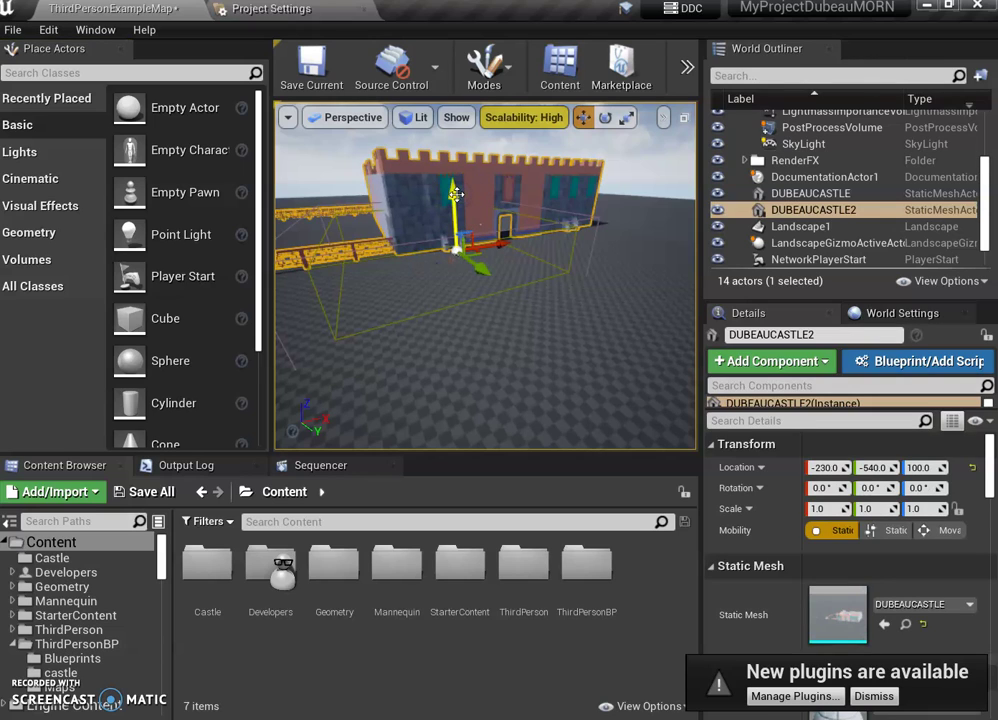
click(459, 224)
key(space)
key(space)
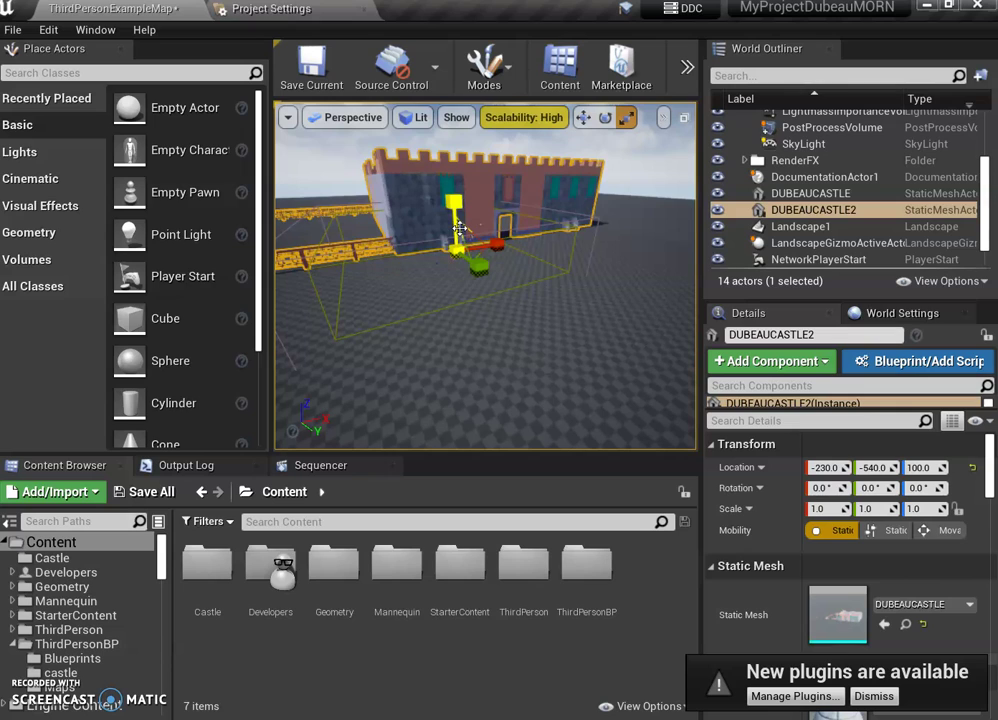
drag(456, 246, 437, 264)
key(space)
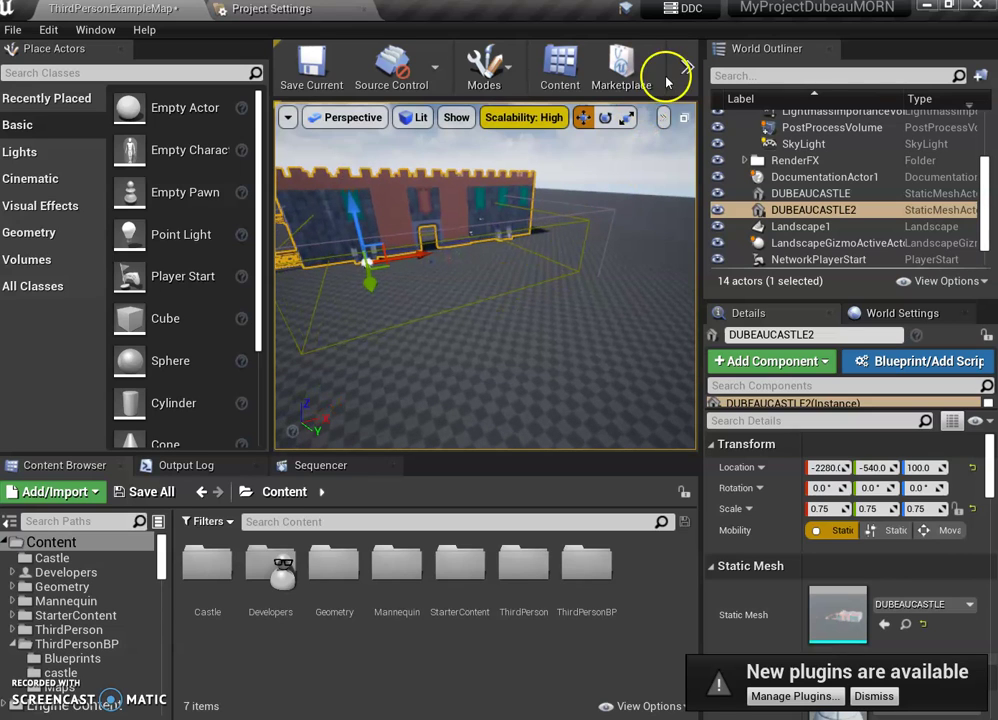
- Play-test the level by running the character up to the castle gate and back, and end the play session
click(686, 70)
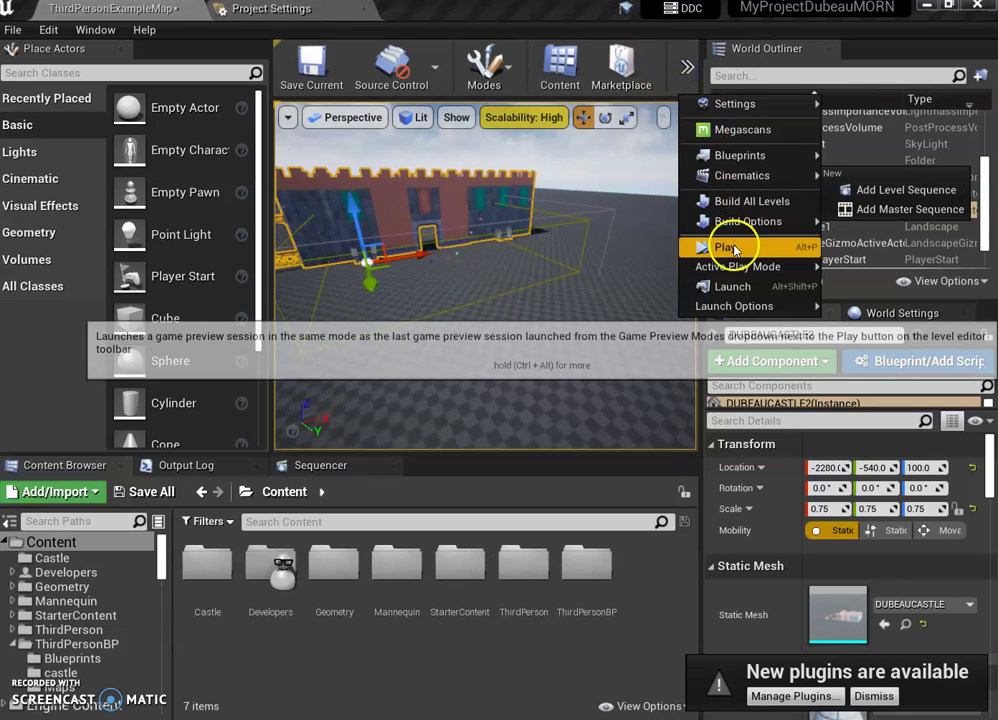
click(690, 246)
click(557, 299)
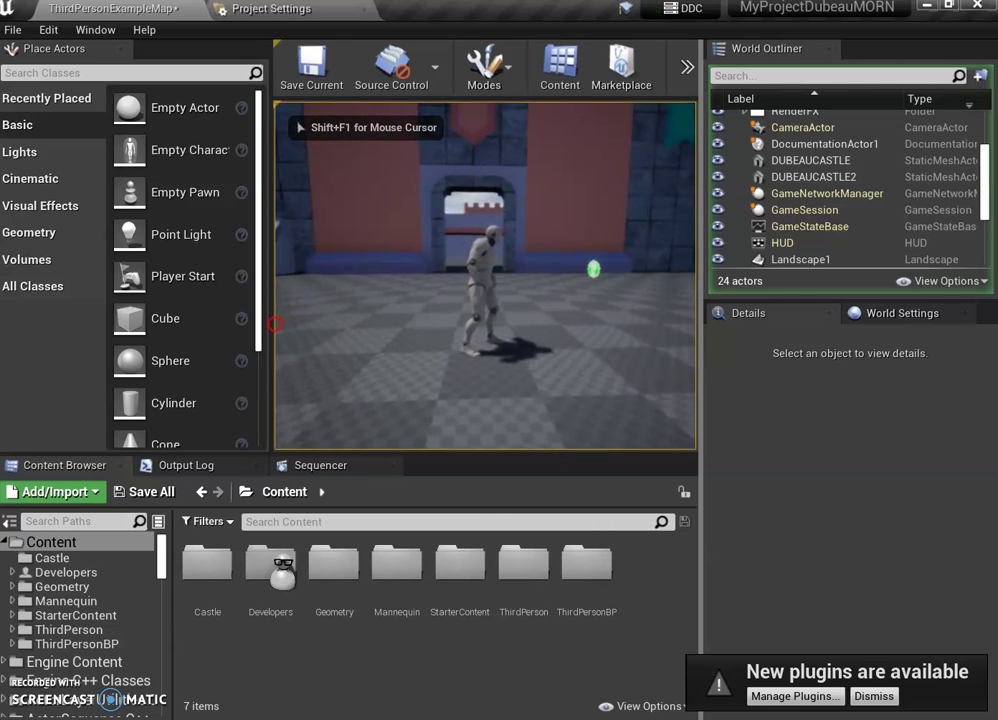
key(w)
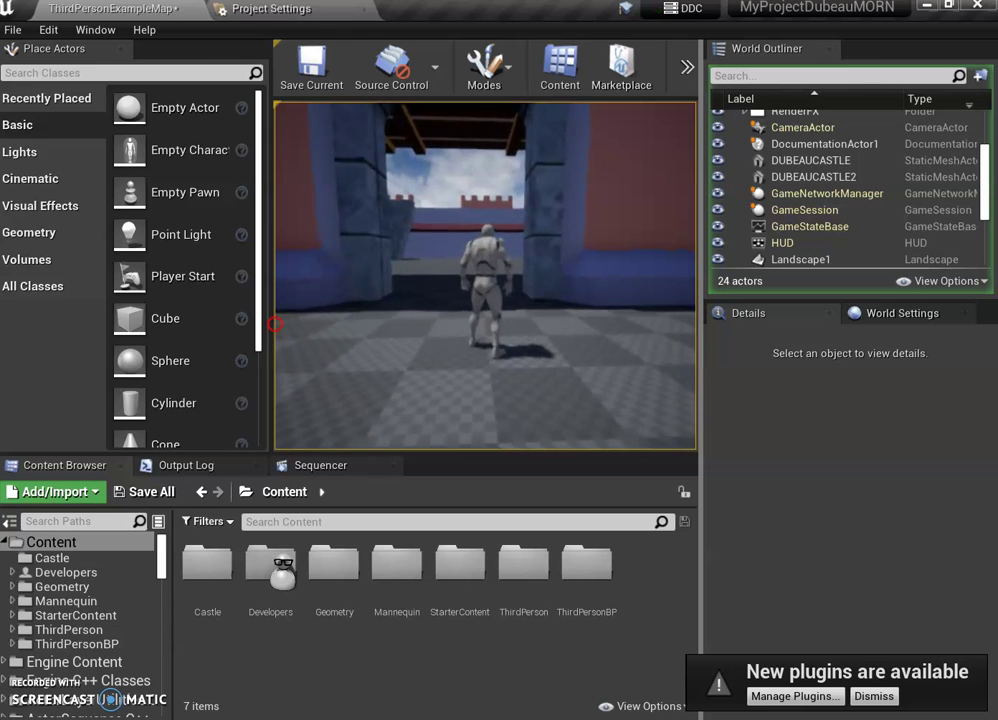
key(s)
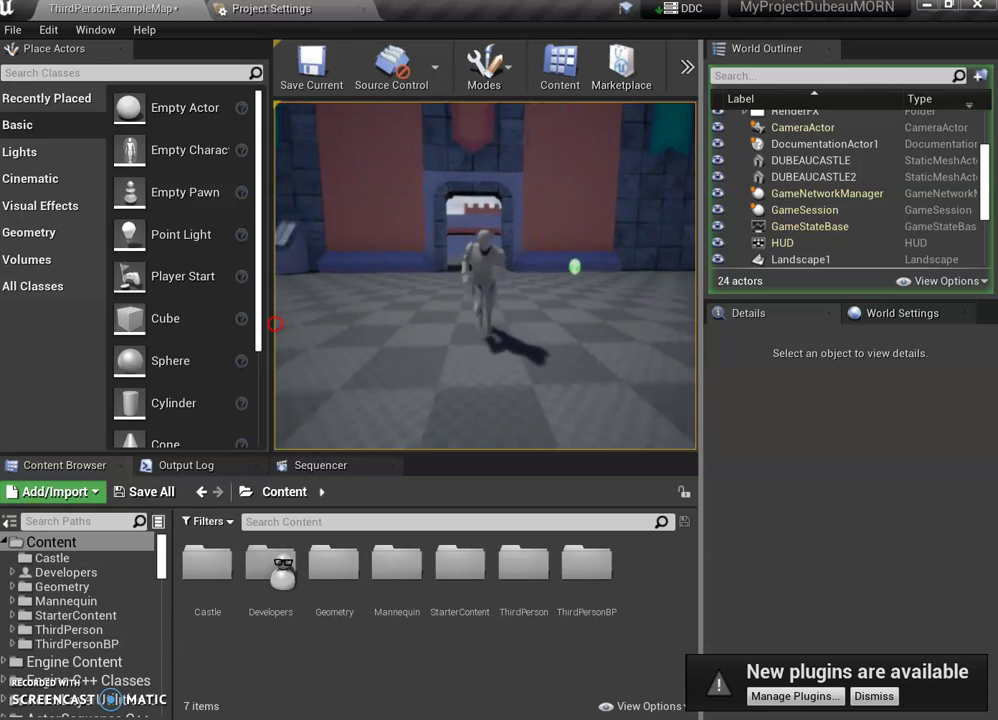
drag(305, 268, 275, 272)
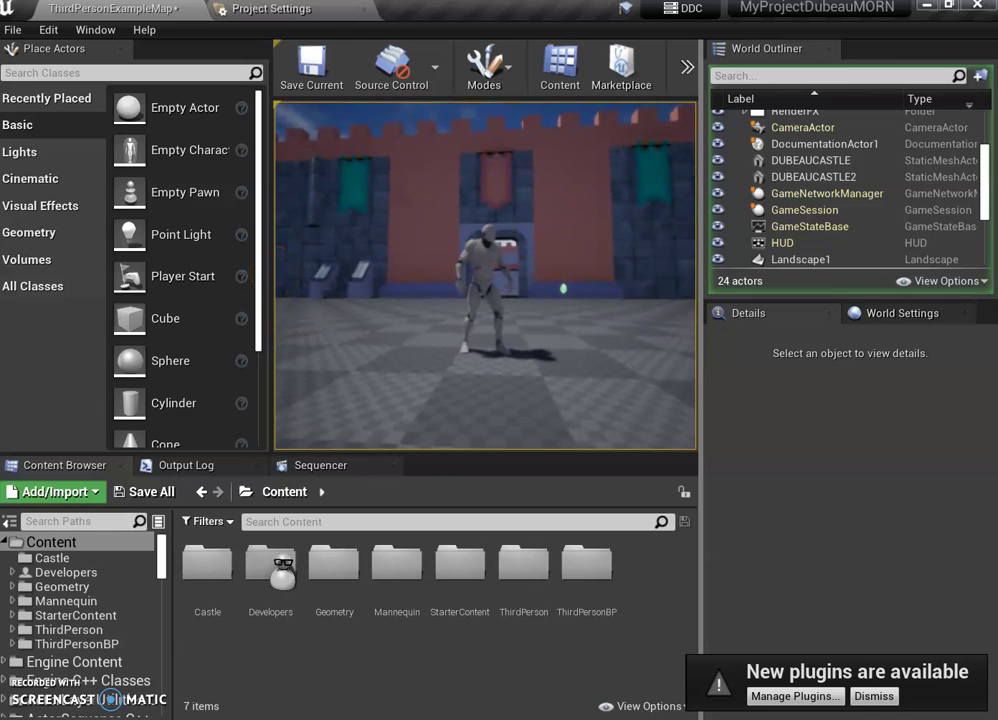
key(Escape)
- Examine the castle's collision around the gateway in Player Collision view mode and return the level view to Lit
click(417, 119)
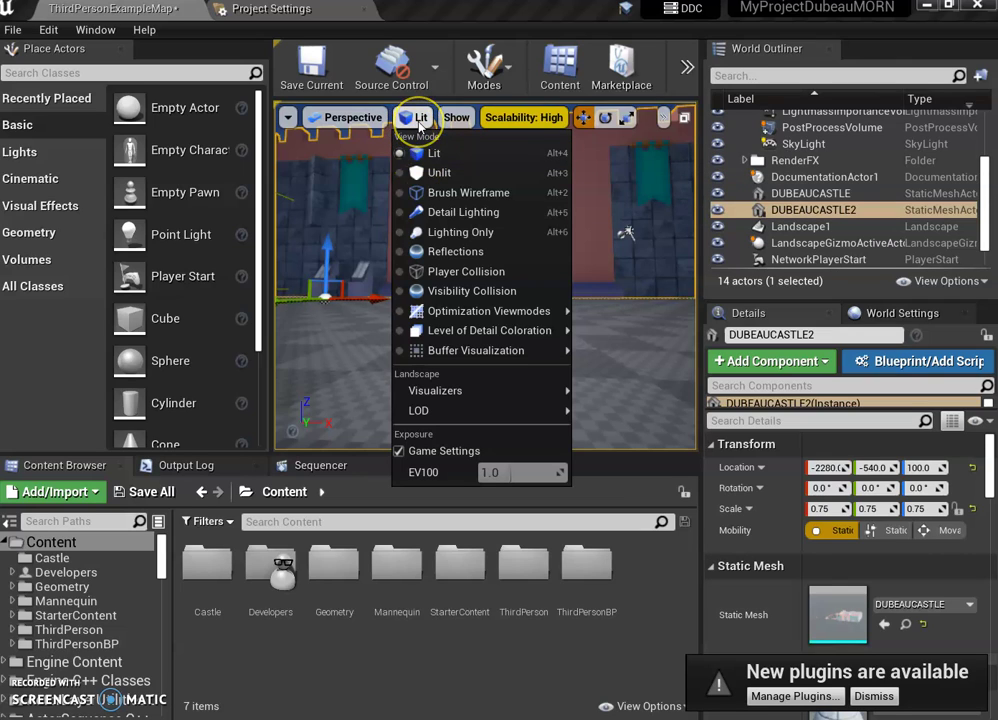
click(440, 272)
right_drag(663, 322, 640, 268)
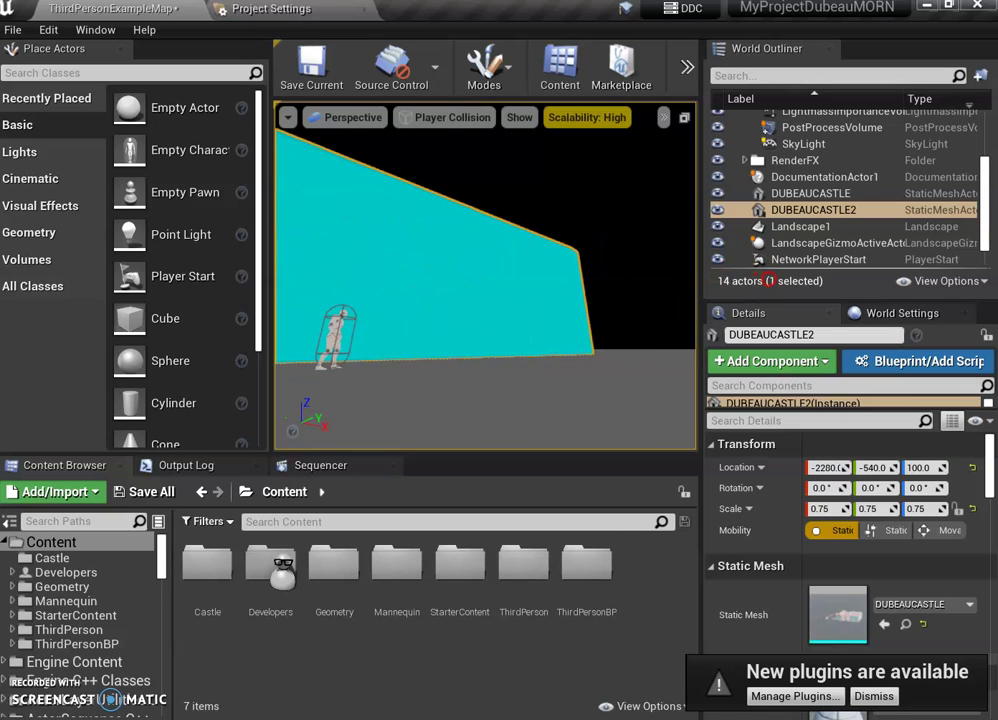
right_drag(768, 281, 676, 290)
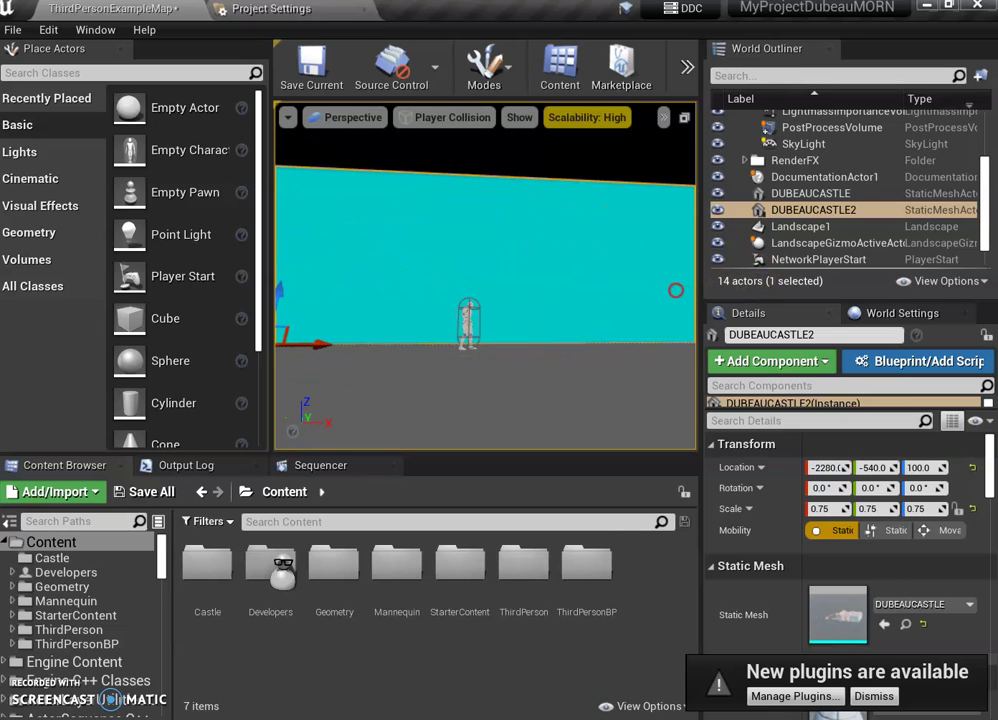
click(616, 324)
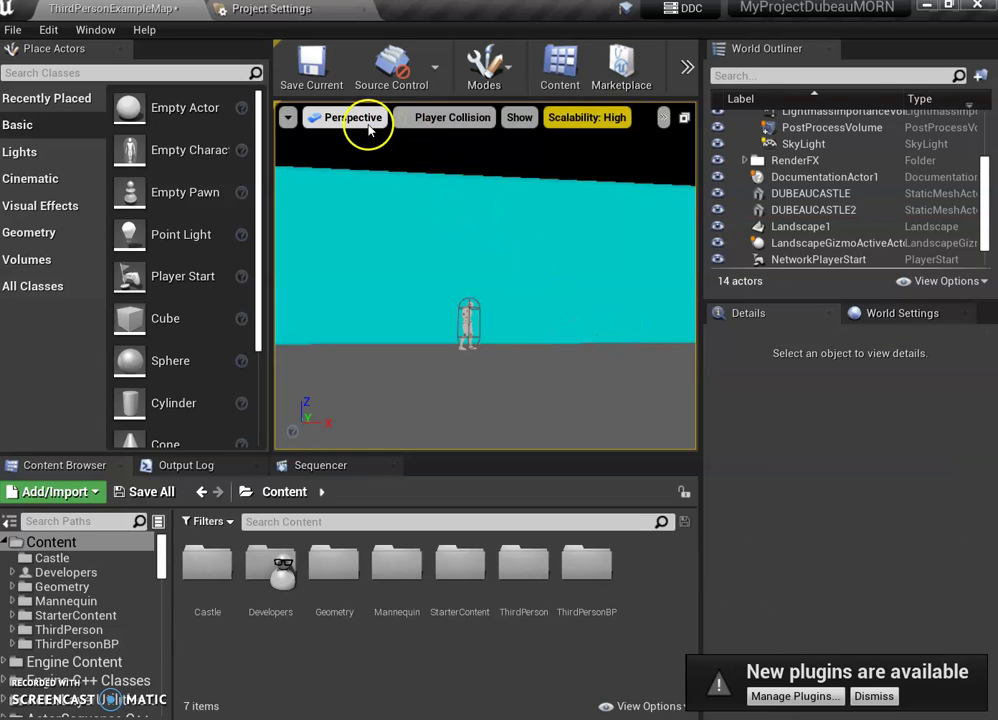
click(440, 117)
click(412, 154)
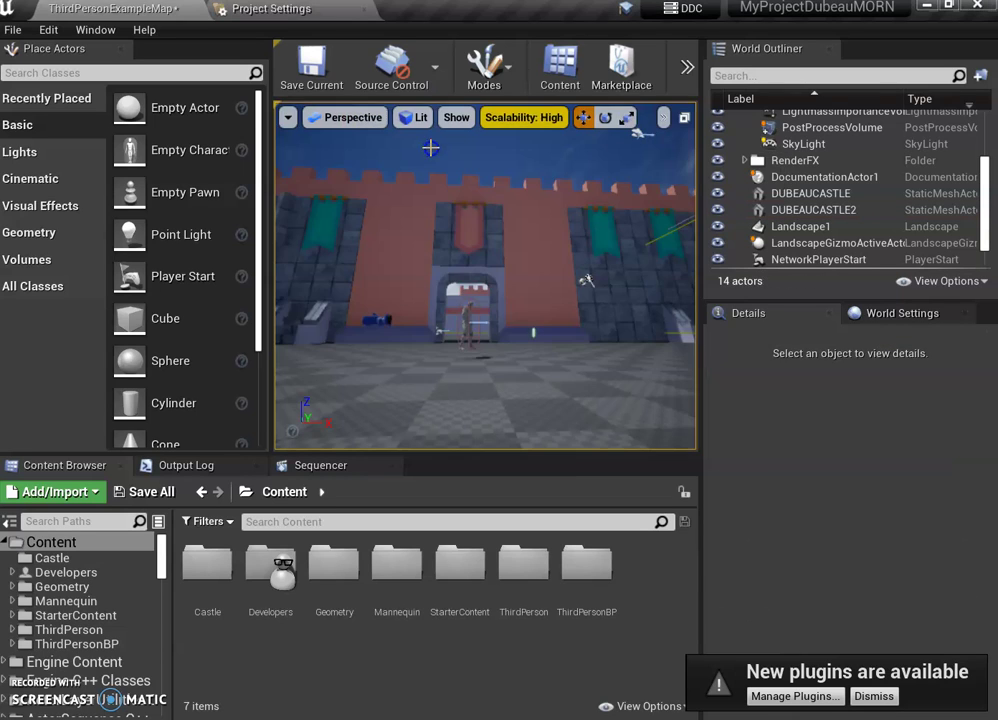
right_drag(503, 330, 507, 341)
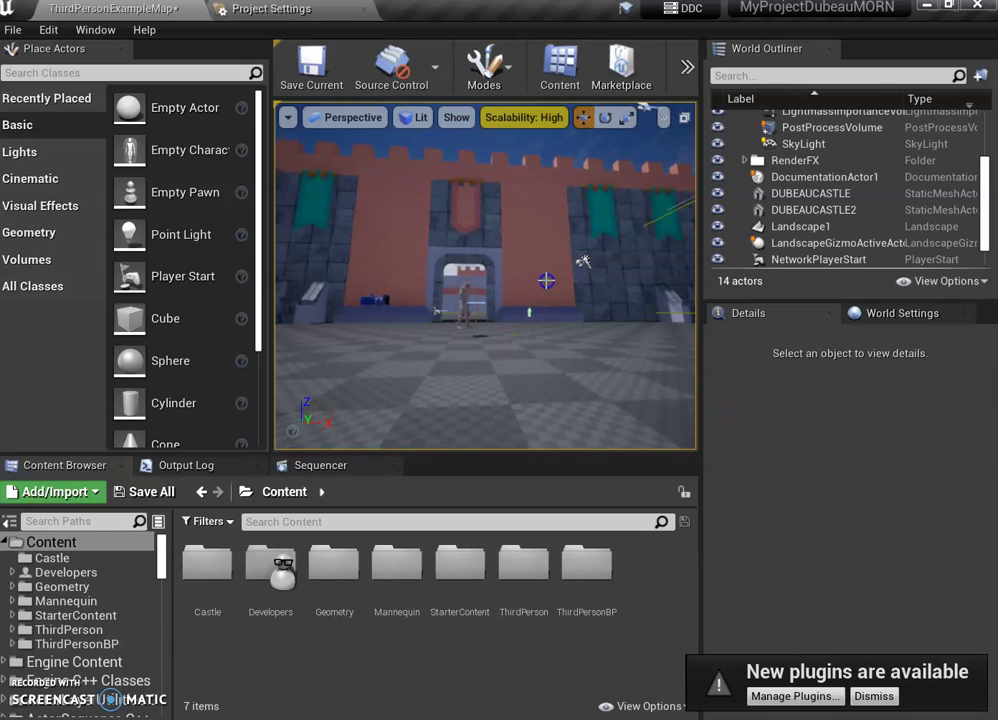
- Locate the placed castle's mesh asset in the Castle folder, open it for editing, and dock its editor beside the level
click(546, 280)
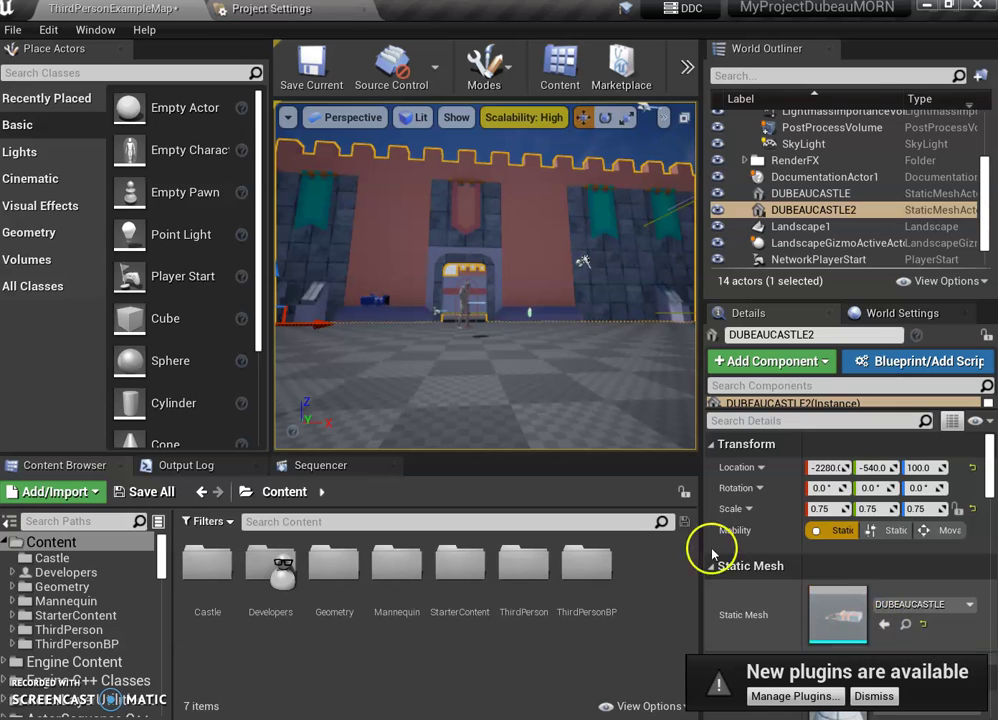
click(903, 626)
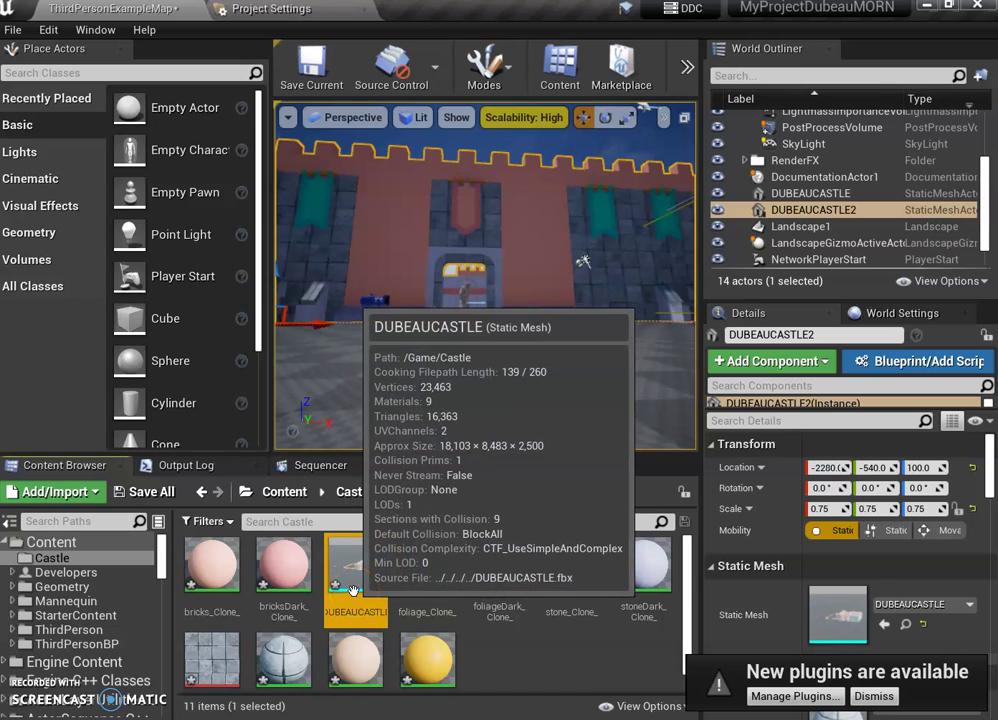
double_click(352, 591)
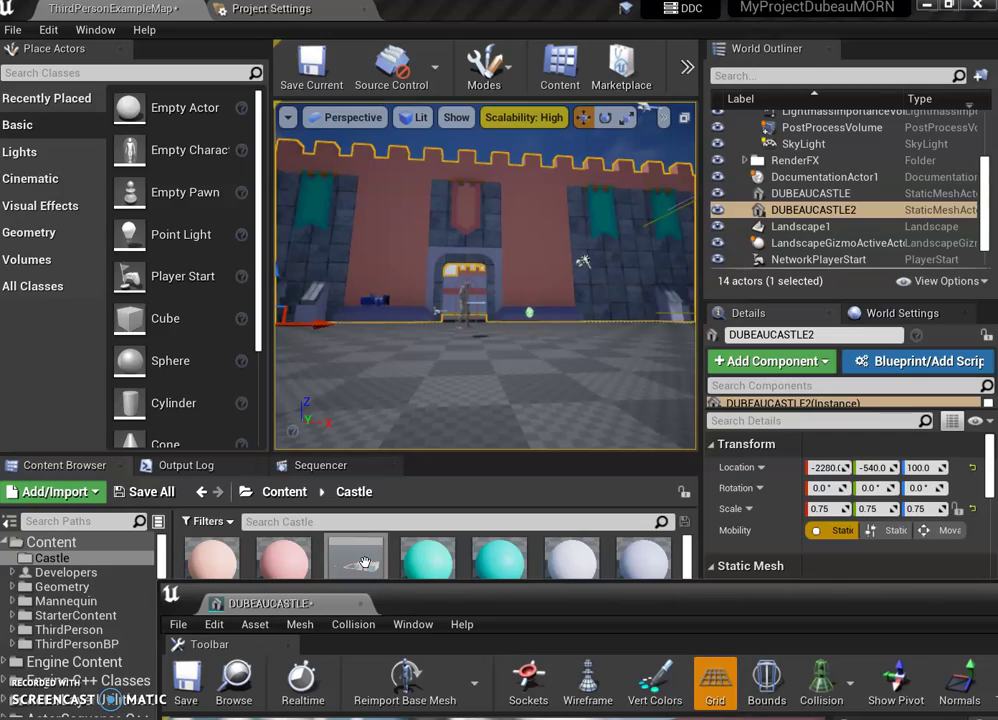
drag(306, 603, 466, 17)
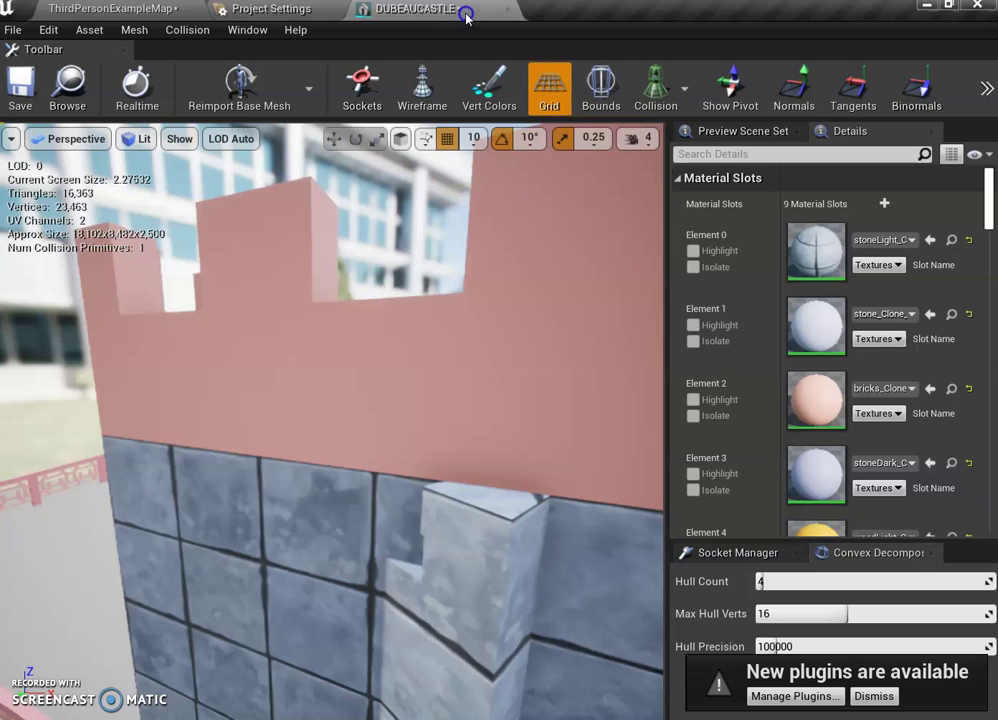
- Frame the castle's front wall and gate in the mesh preview and display it in Player Collision view mode
scroll(412, 320, down, 5)
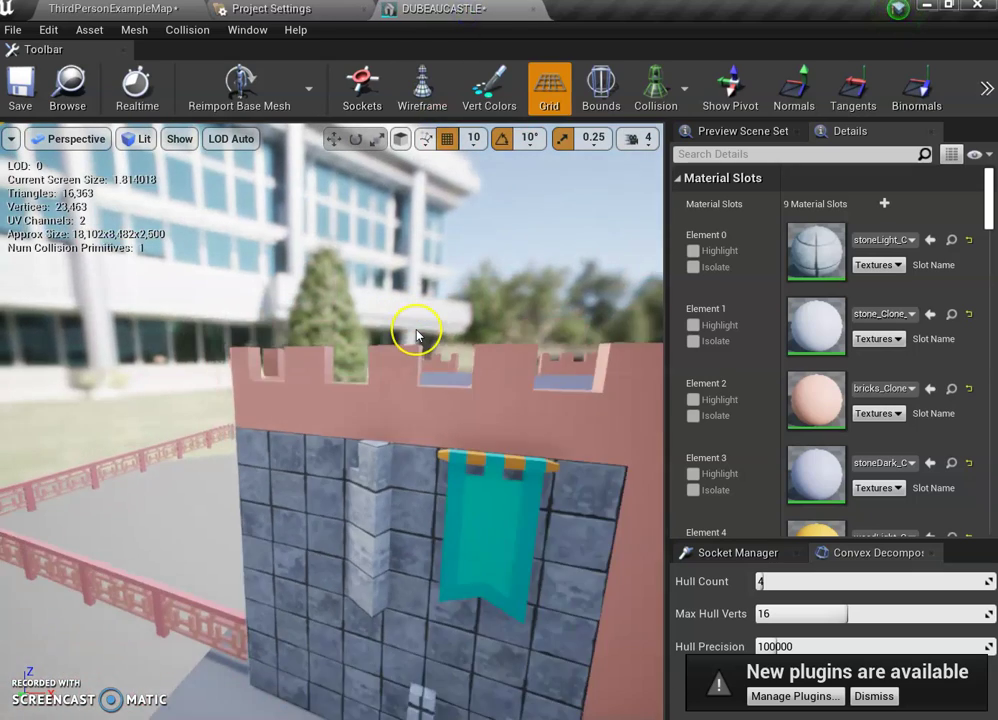
scroll(416, 338, down, 4)
drag(416, 366, 554, 323)
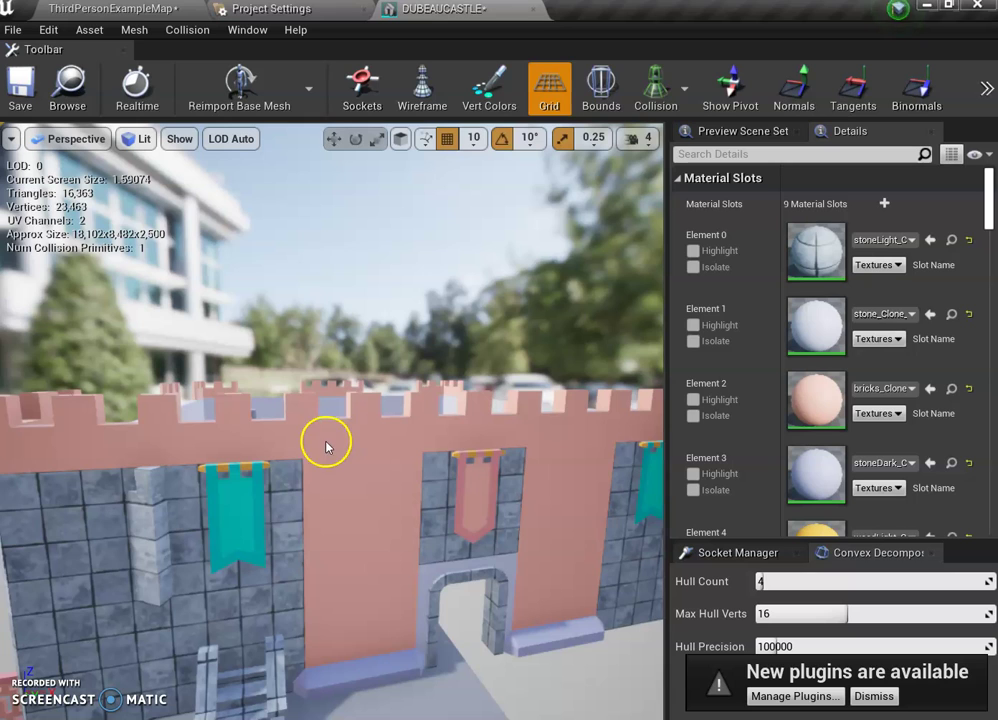
drag(414, 488, 412, 497)
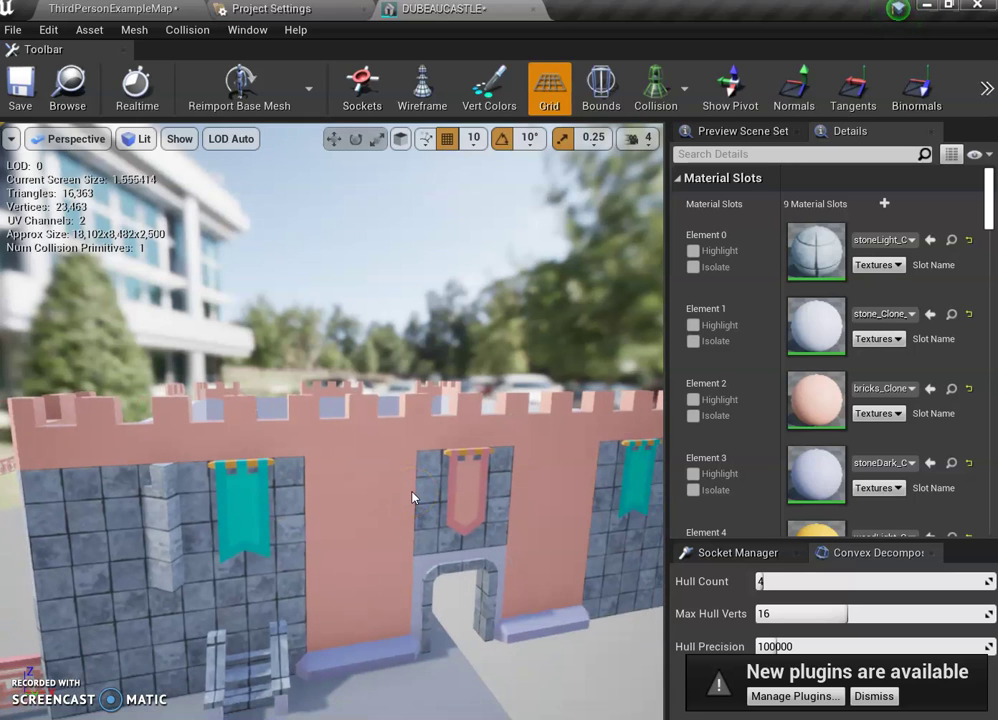
scroll(412, 497, down, 4)
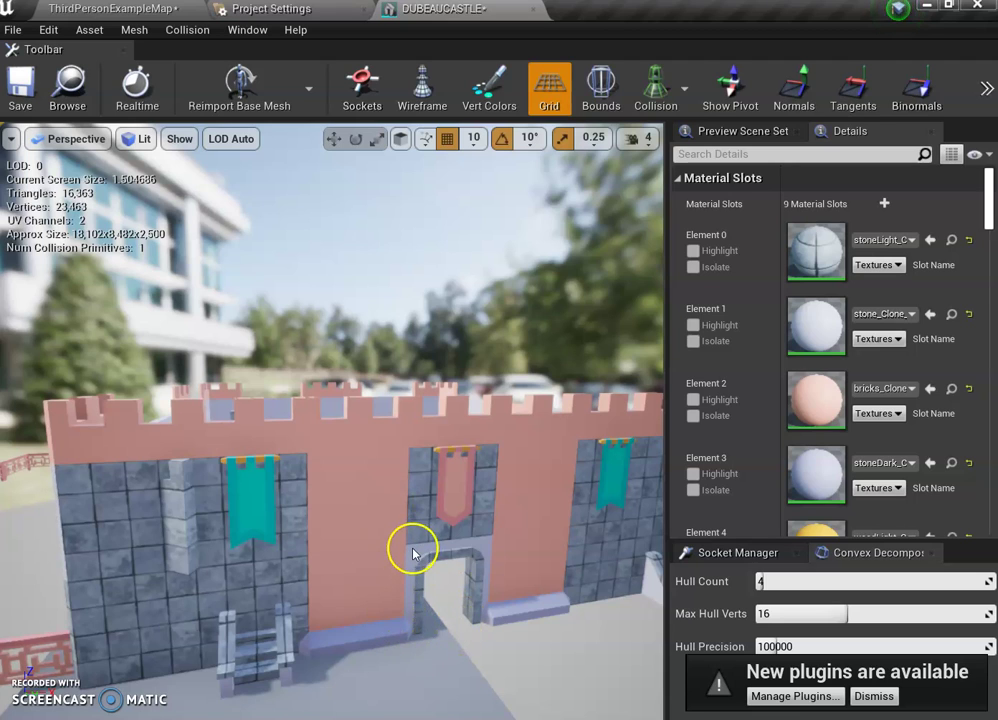
click(138, 139)
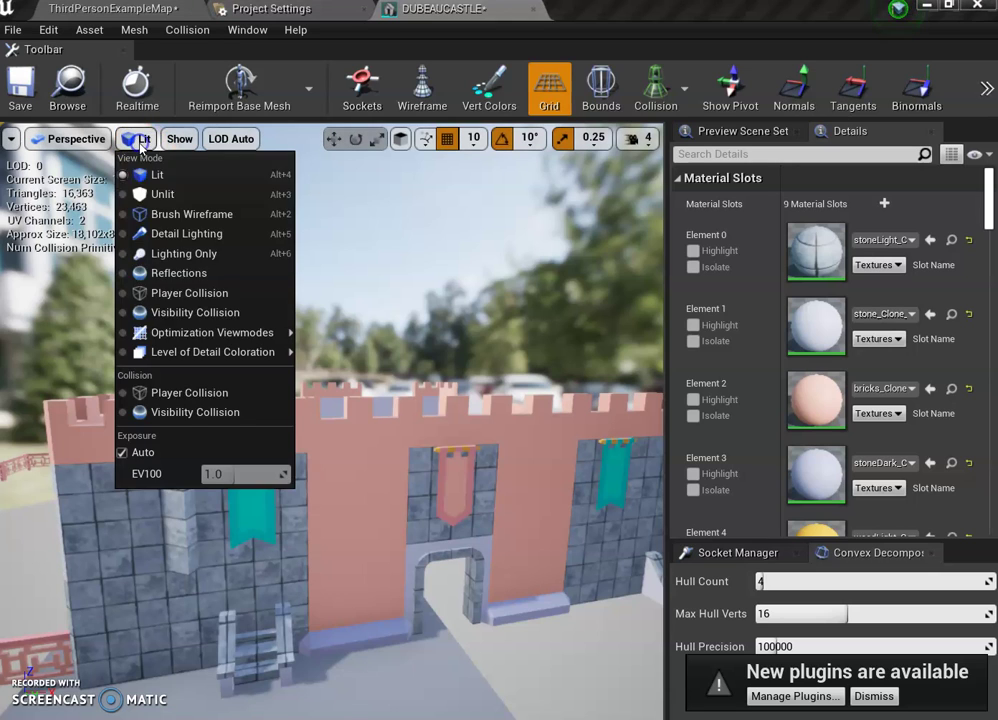
mouse_move(182, 333)
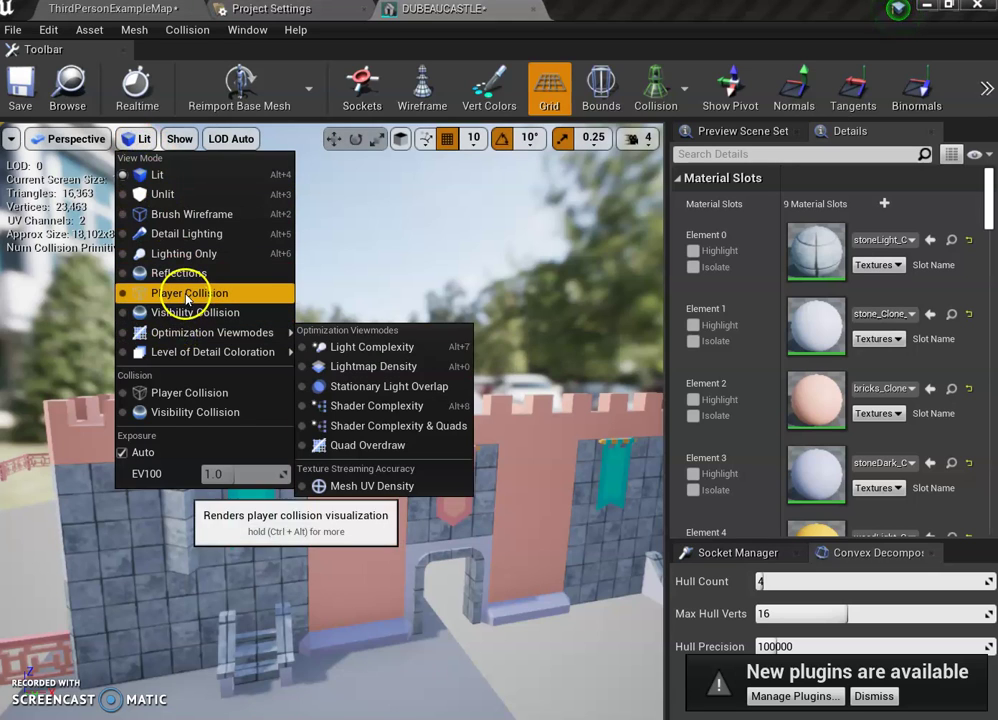
click(185, 294)
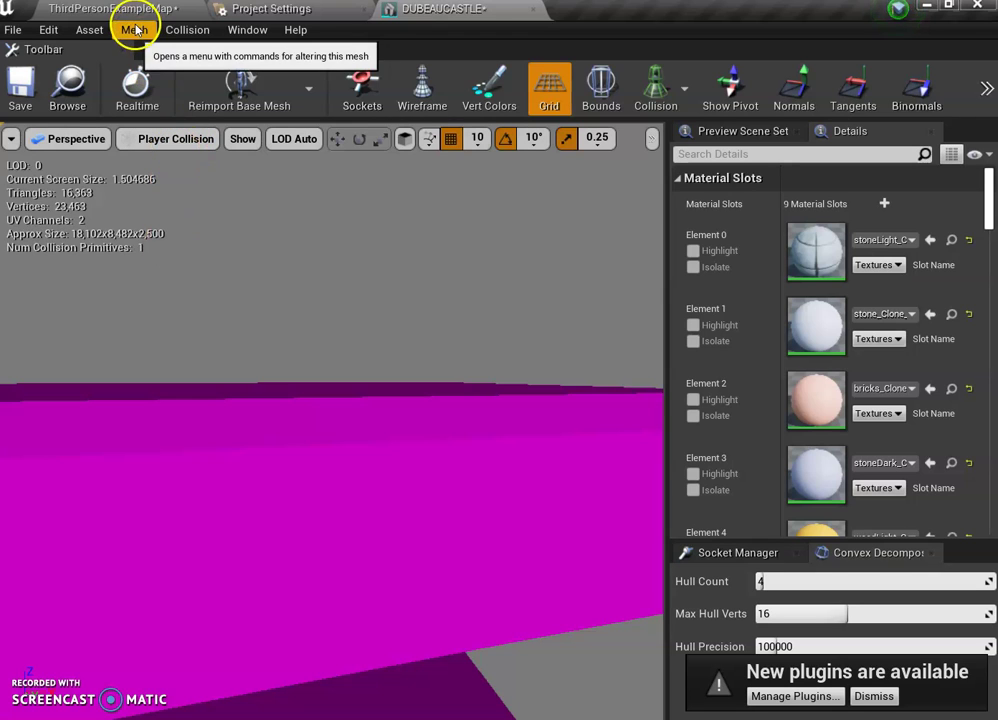
- Set the castle mesh's Collision Complexity to Use Complex Collision As Simple
scroll(920, 495, down, 8)
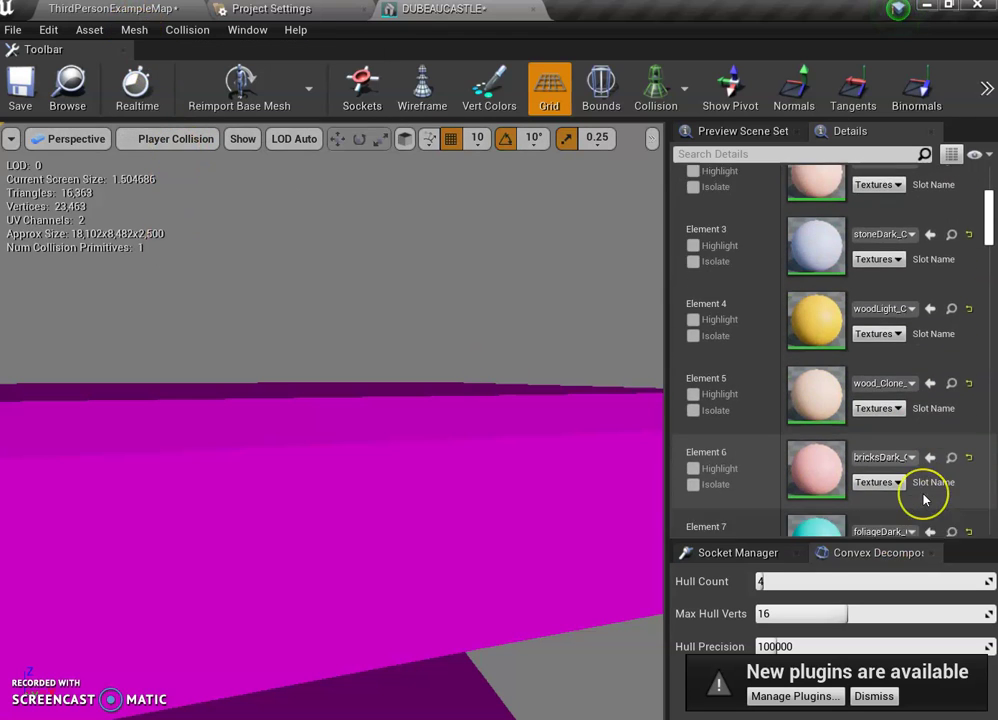
scroll(717, 379, up, 3)
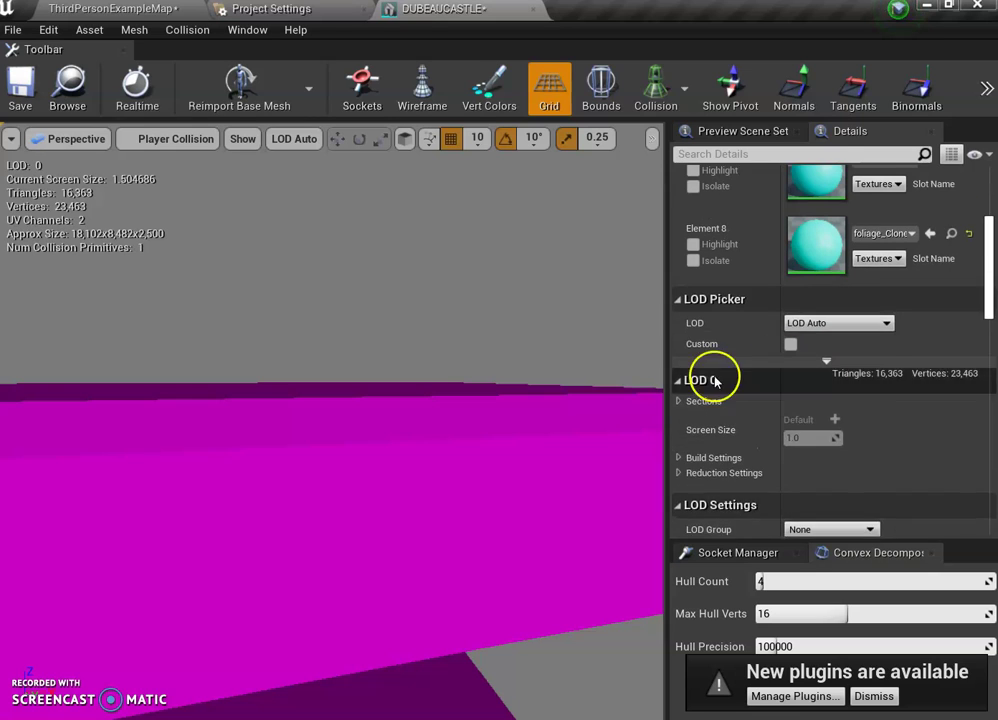
scroll(930, 370, down, 8)
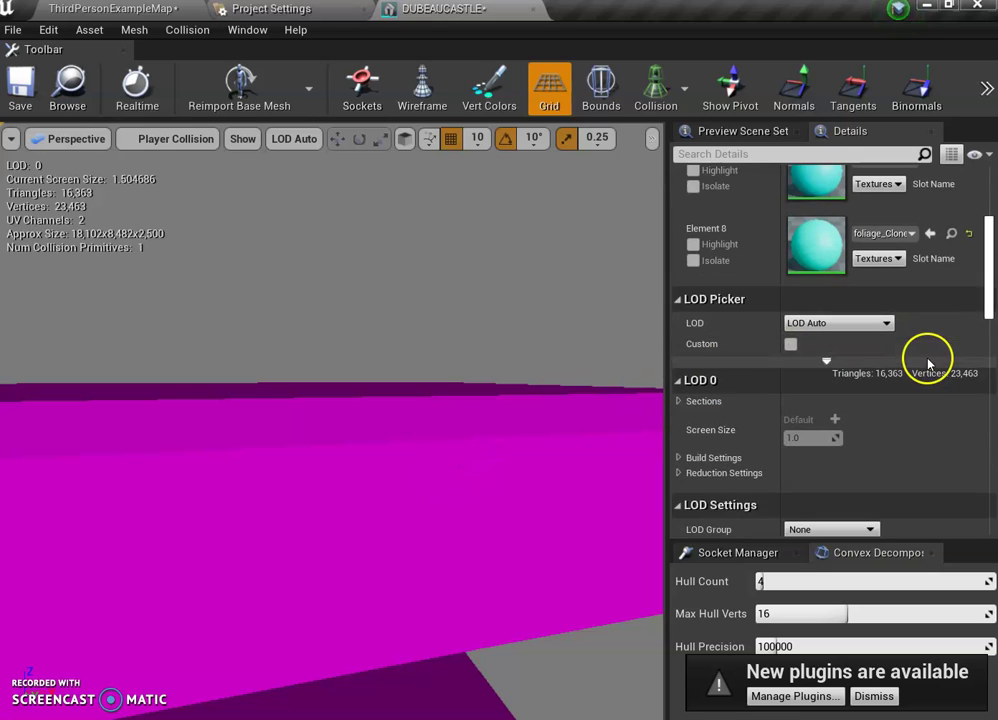
scroll(927, 364, down, 9)
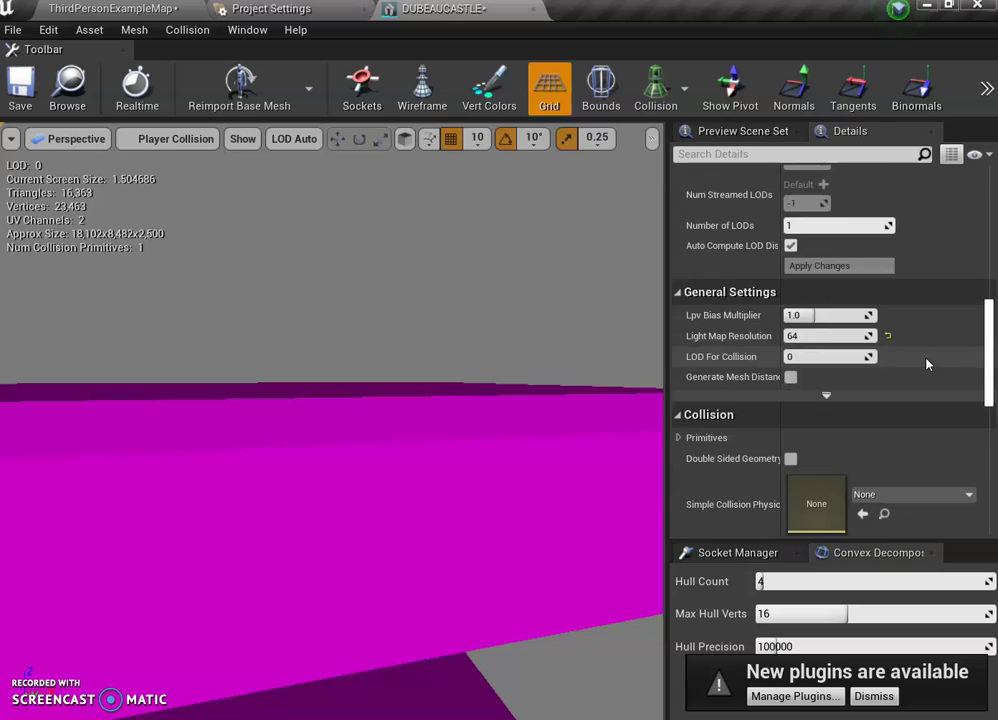
click(864, 402)
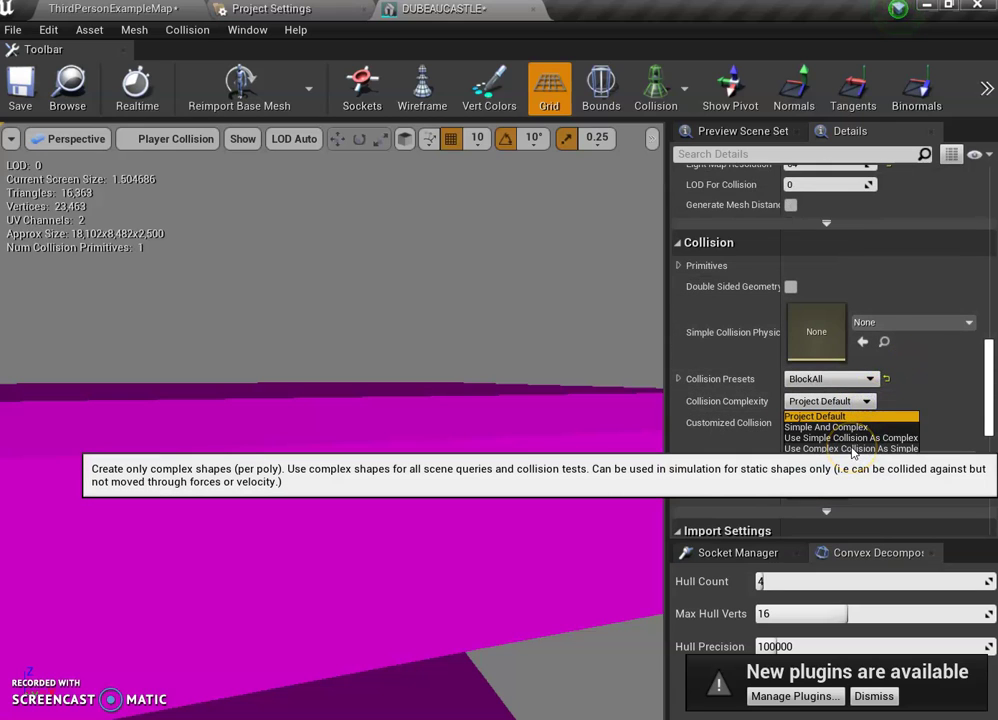
click(853, 448)
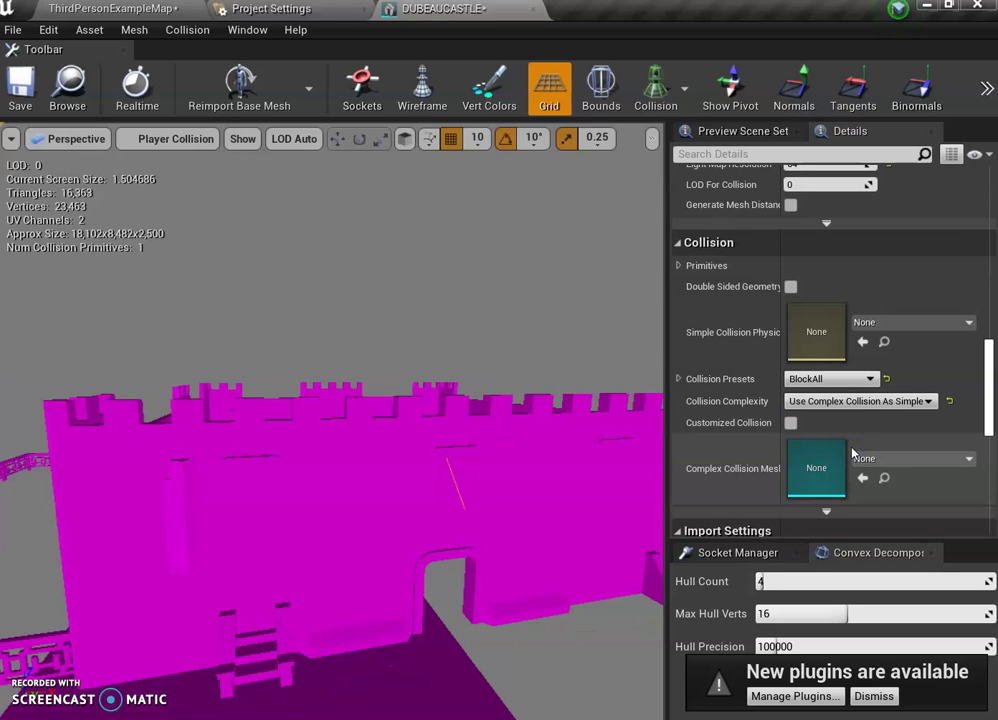
- Inspect the collision around the front wall and gate, save the castle mesh, and return its preview to Lit view mode
drag(586, 441, 651, 433)
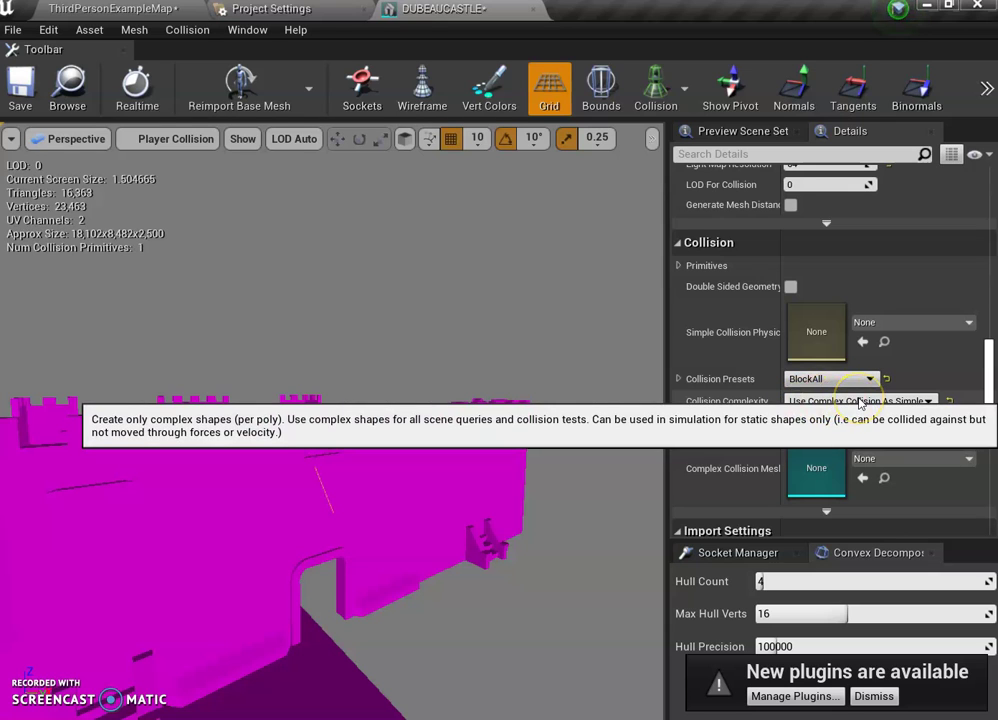
drag(537, 459, 478, 492)
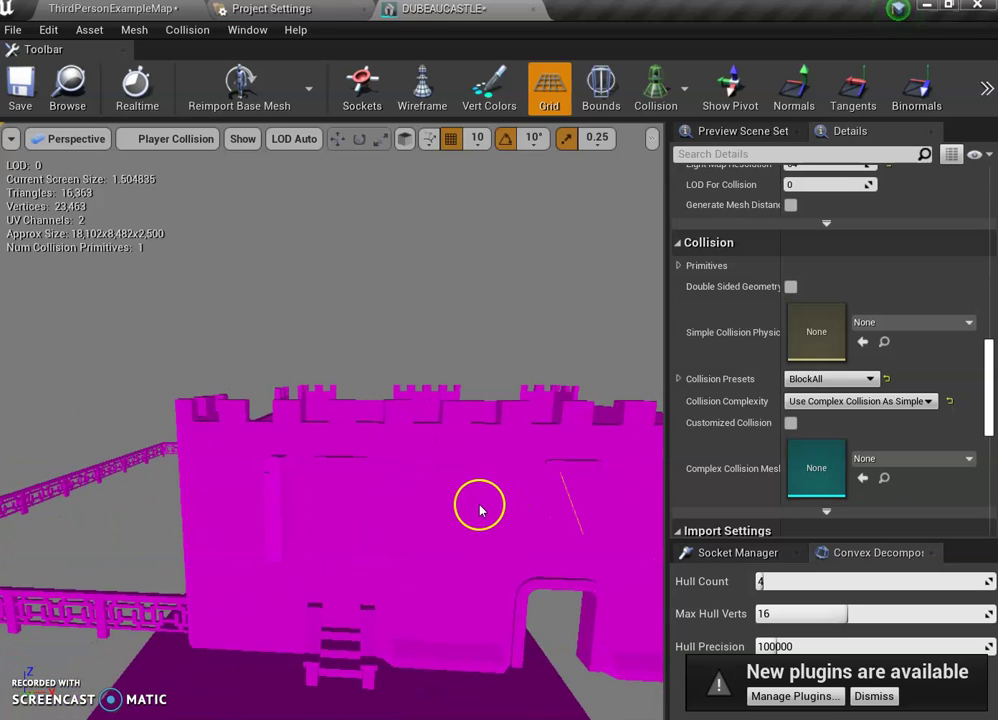
click(22, 88)
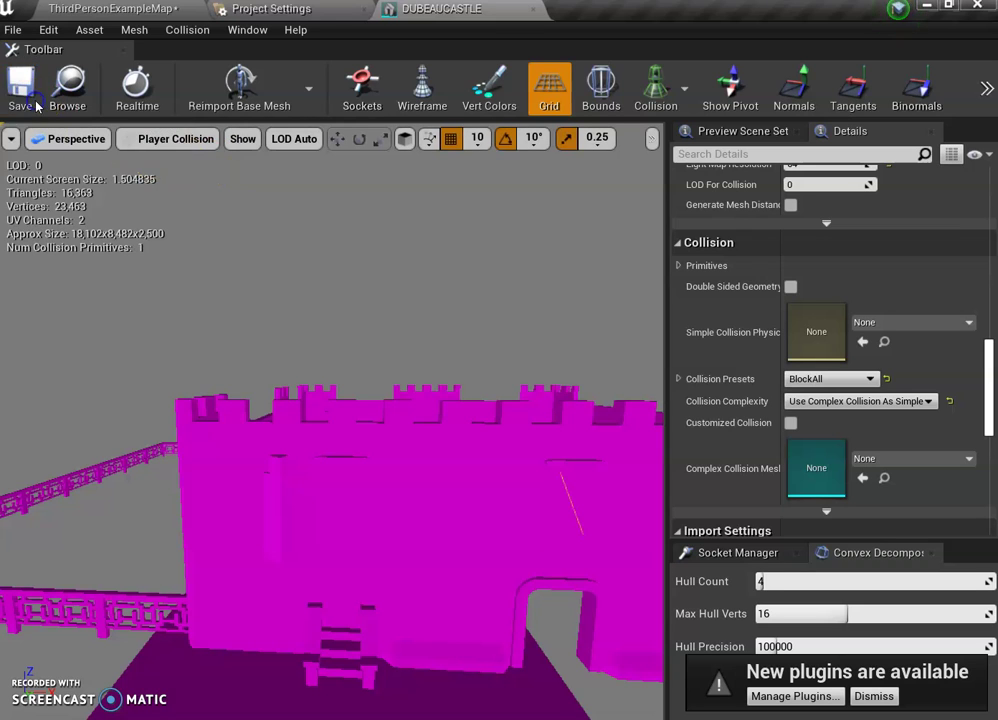
click(178, 140)
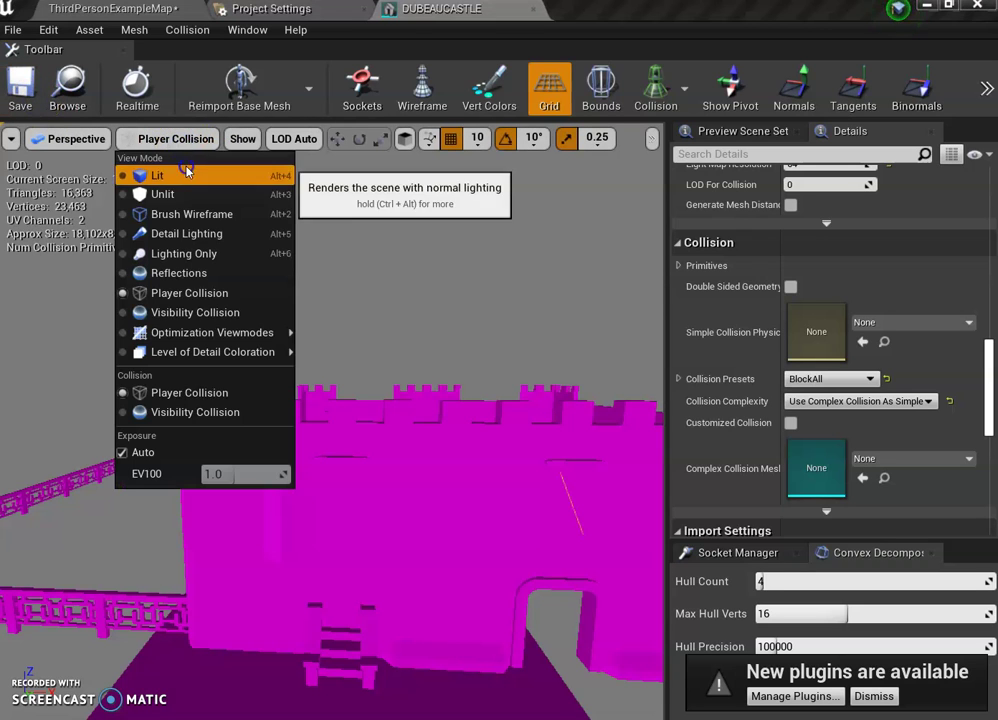
click(155, 174)
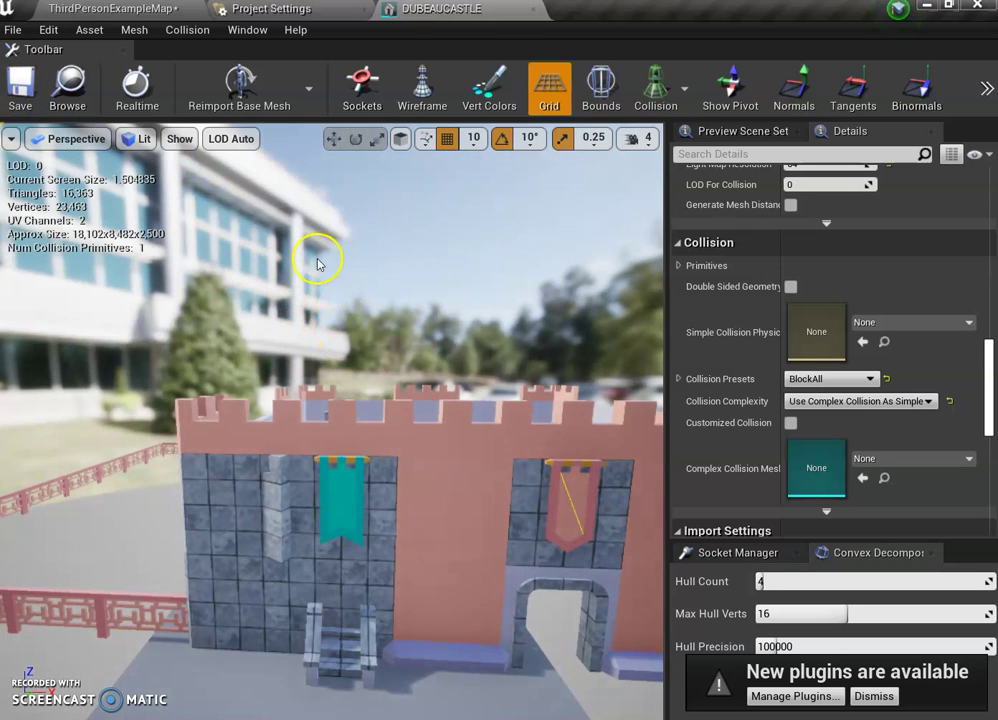
- Switch to the level, play-test it by running the character through the castle gate into the courtyard, and end the play session
click(145, 10)
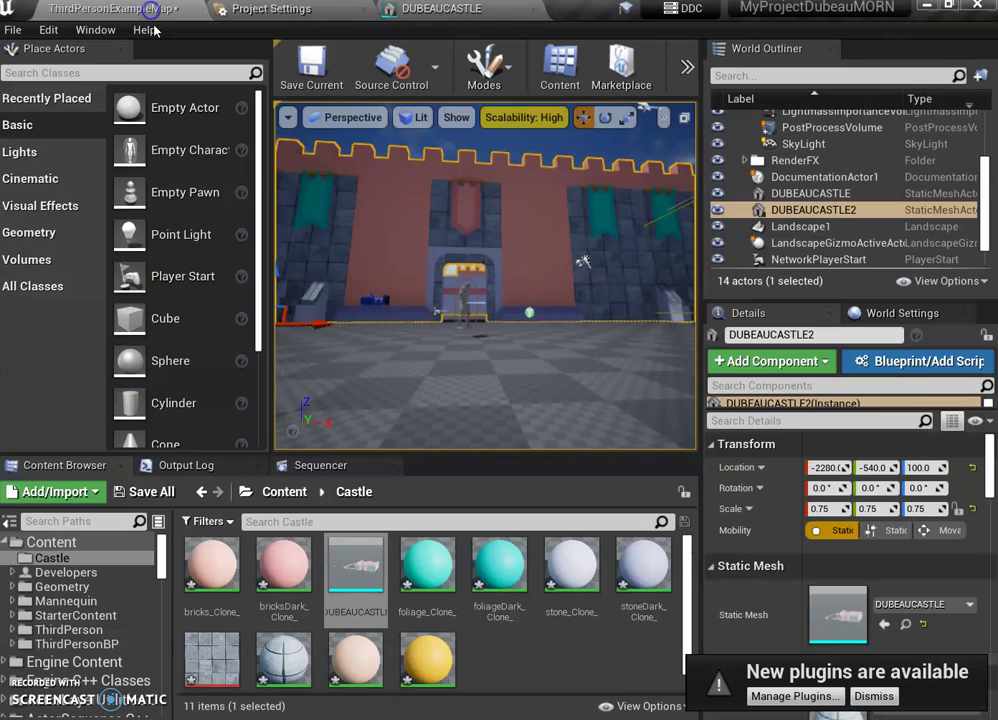
click(688, 68)
click(724, 246)
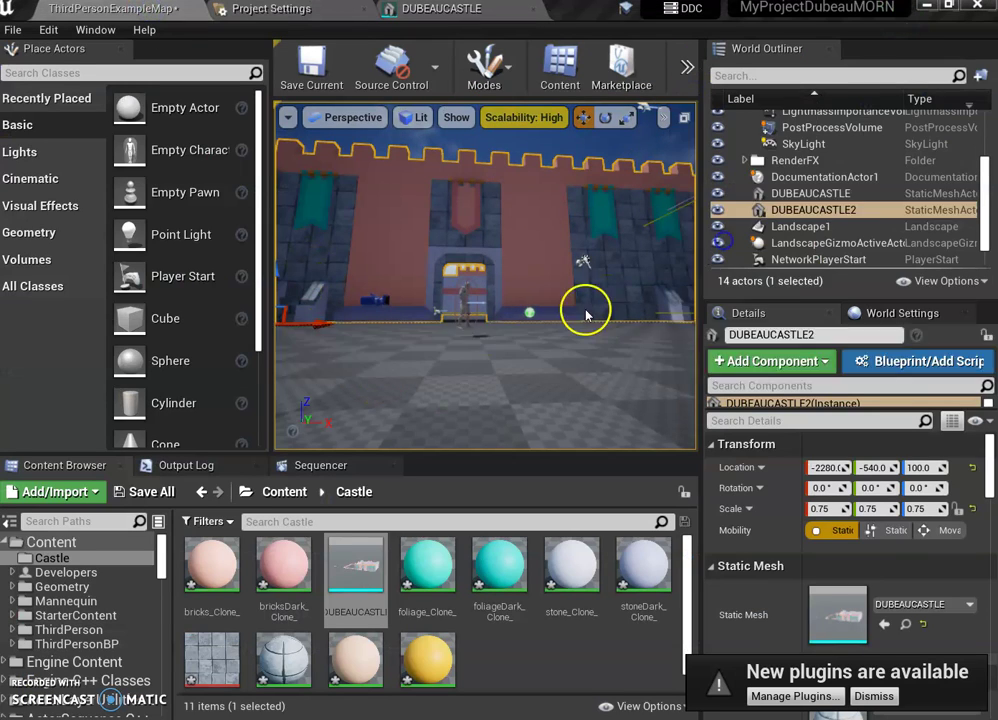
key(w)
drag(480, 329, 275, 319)
key(w)
key(w)
key(w)
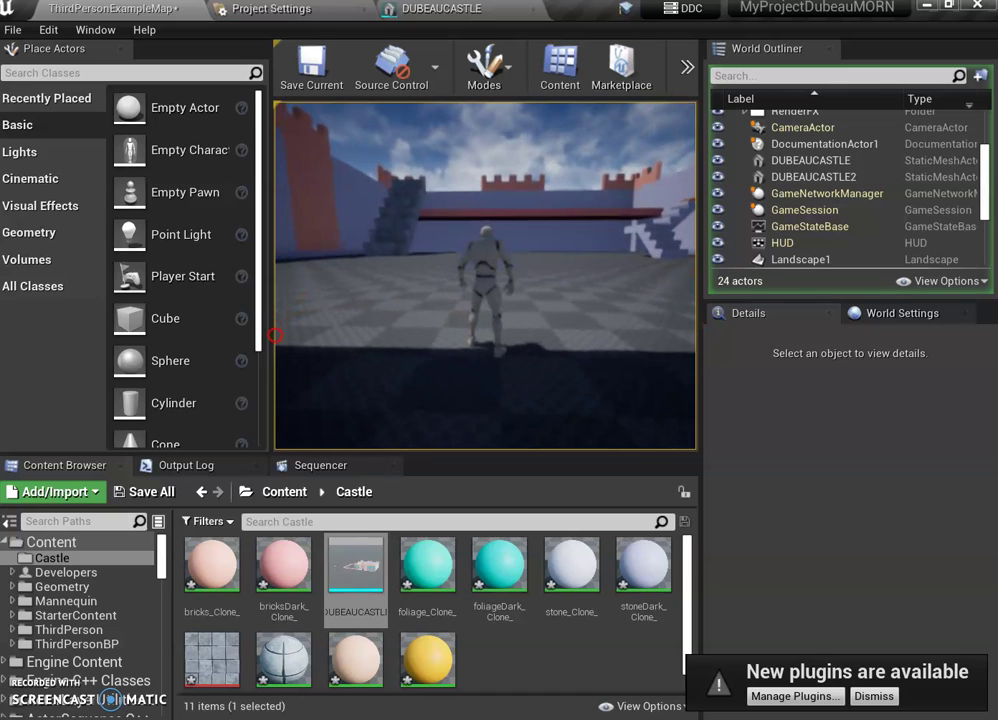
key(Escape)
- Try scaling the placed castle to 0.25 along single axes, undoing each change
right_drag(362, 216, 394, 232)
scroll(472, 265, down, 12)
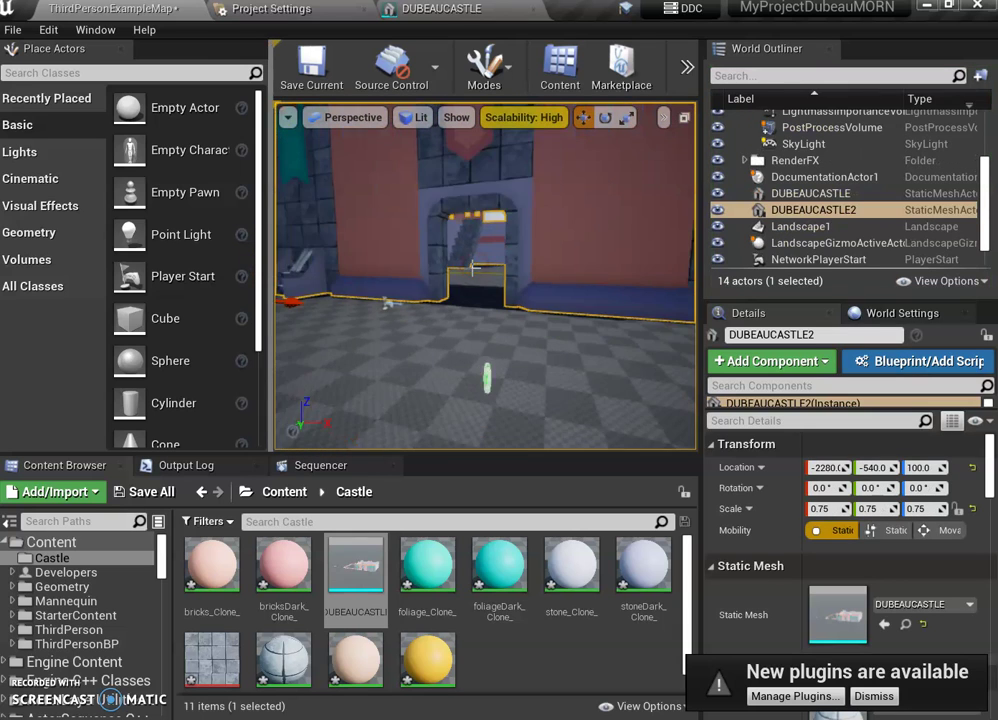
drag(474, 268, 453, 268)
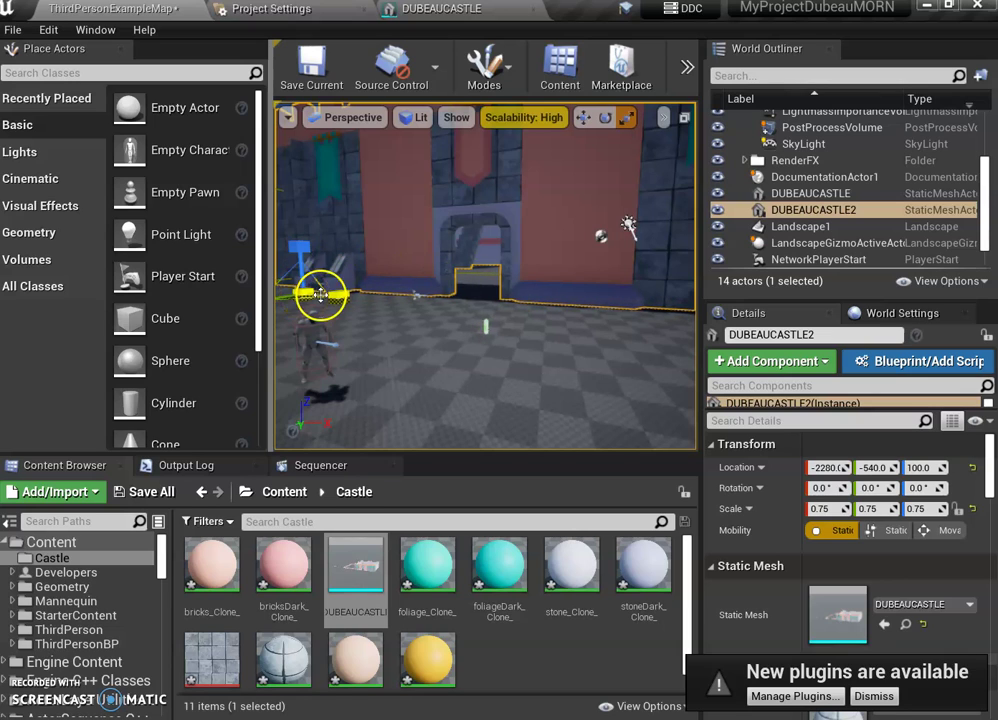
drag(303, 243, 303, 285)
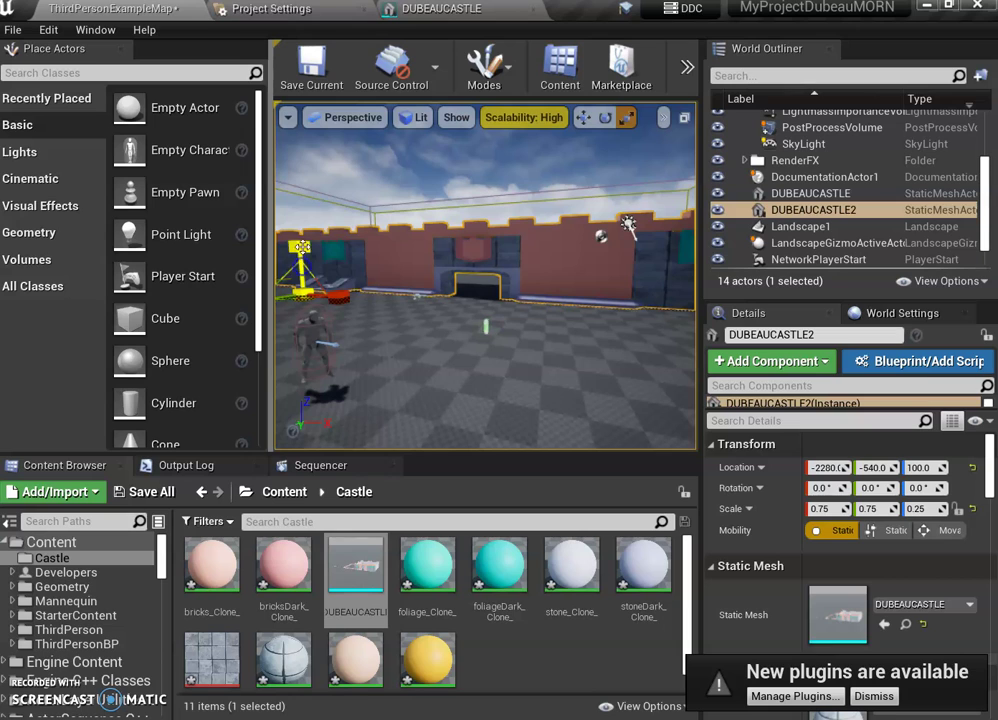
key(ctrl+z)
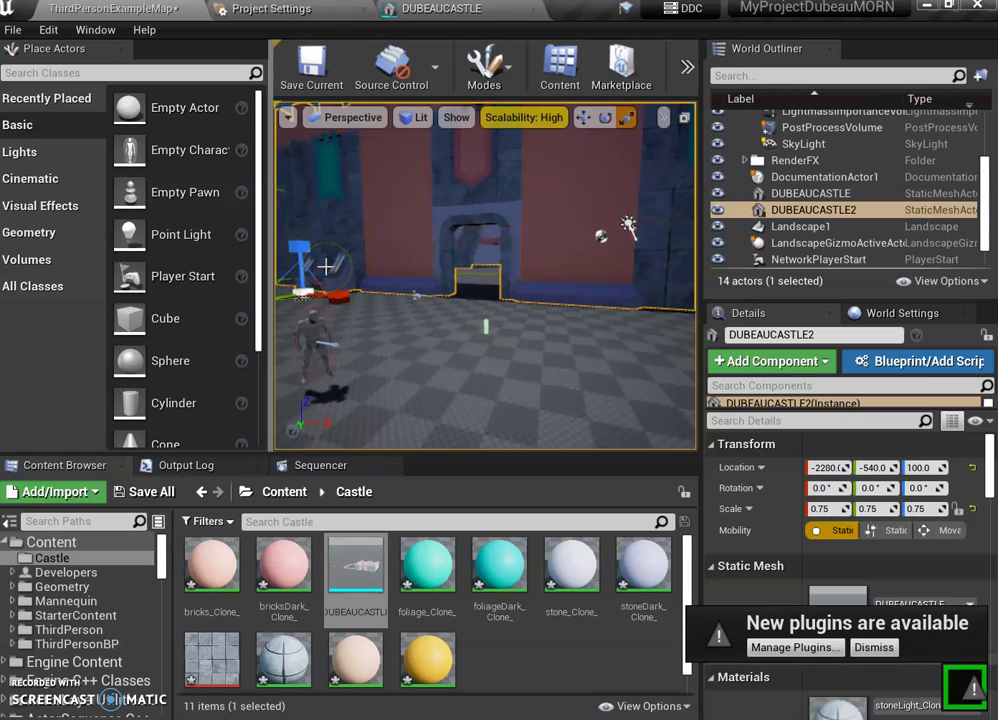
key(ctrl+y)
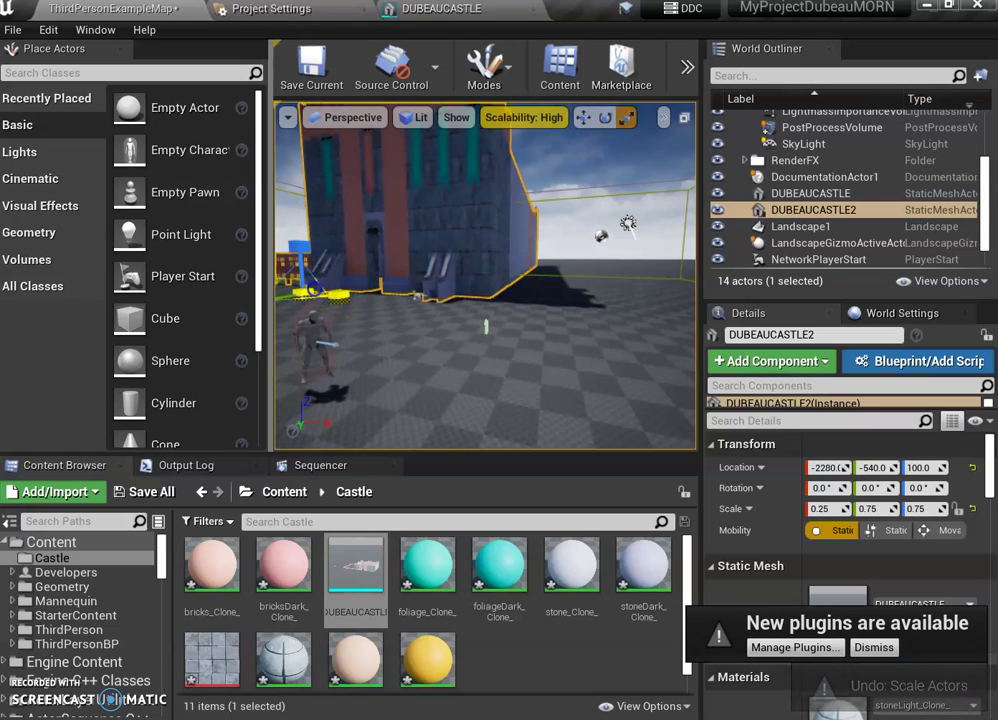
key(ctrl+z)
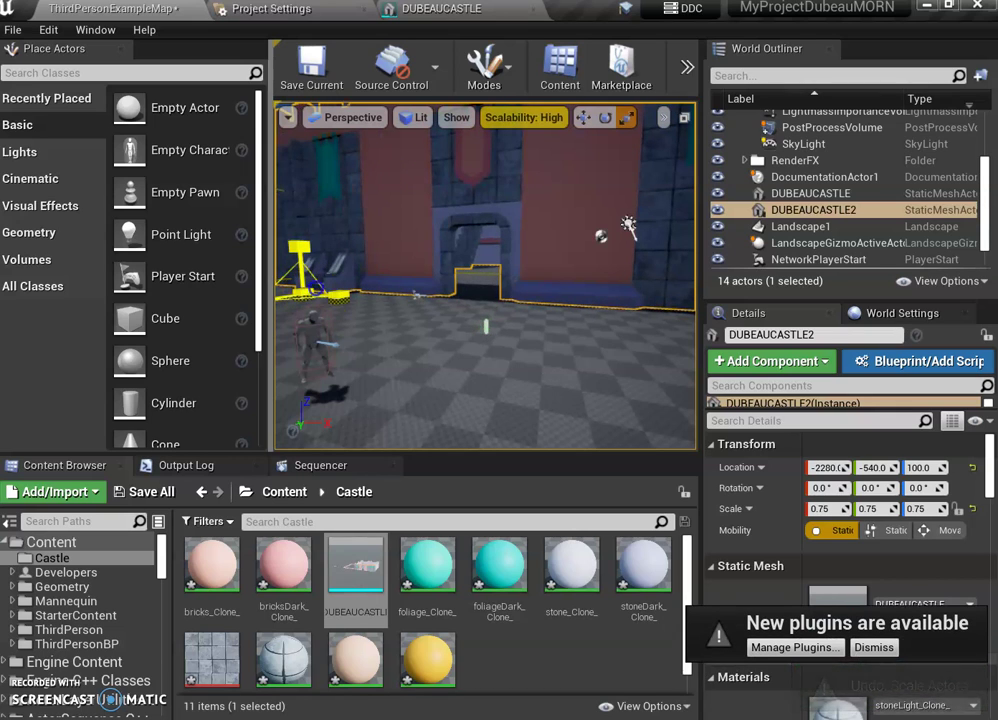
key(ctrl+z)
key(ctrl+y)
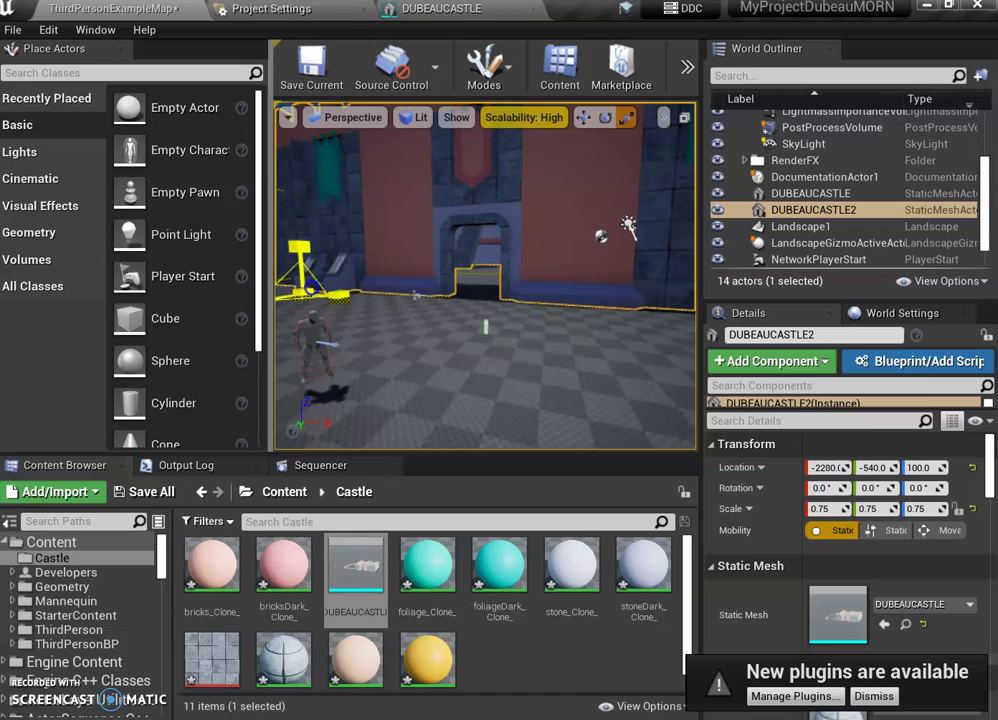
- Set the level view's position grid snap to 1 and its rotation snap to 5°
click(663, 117)
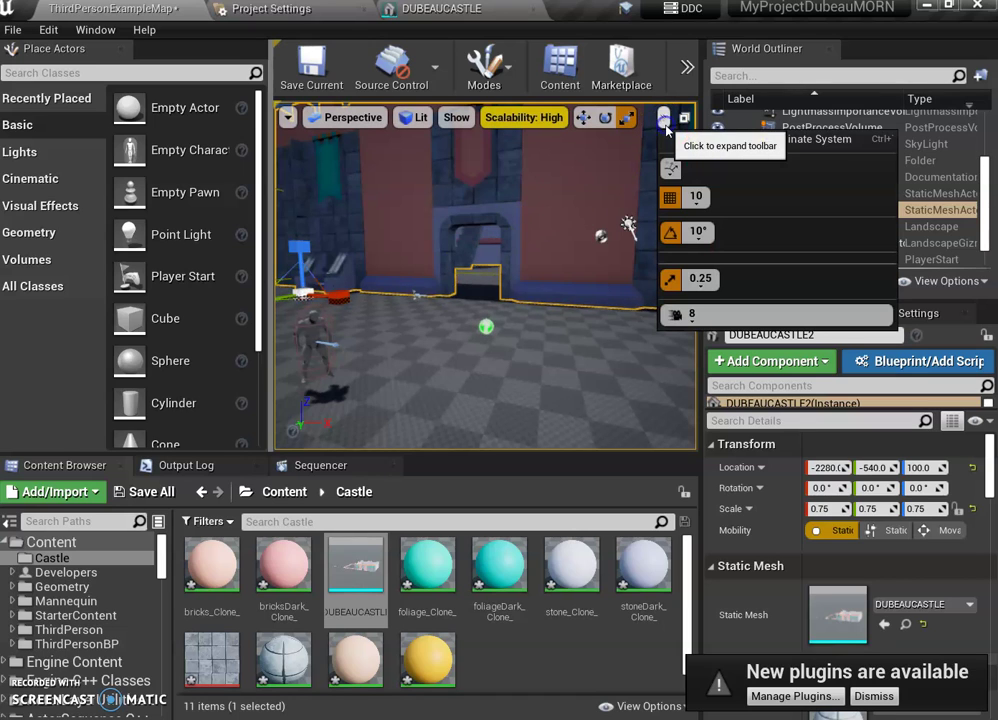
click(694, 202)
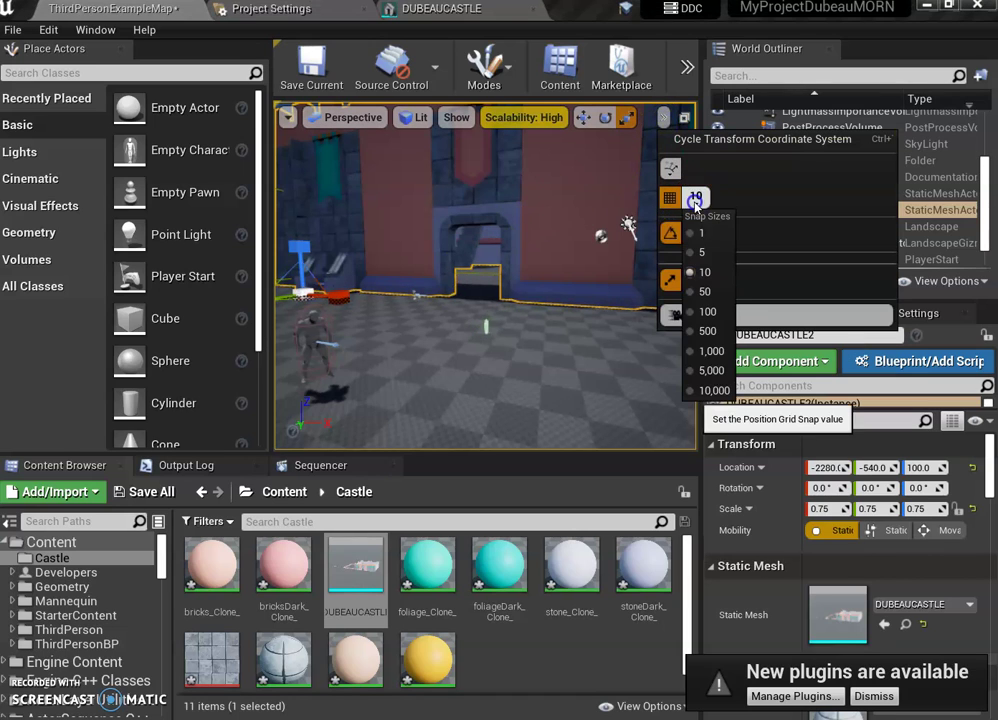
click(488, 287)
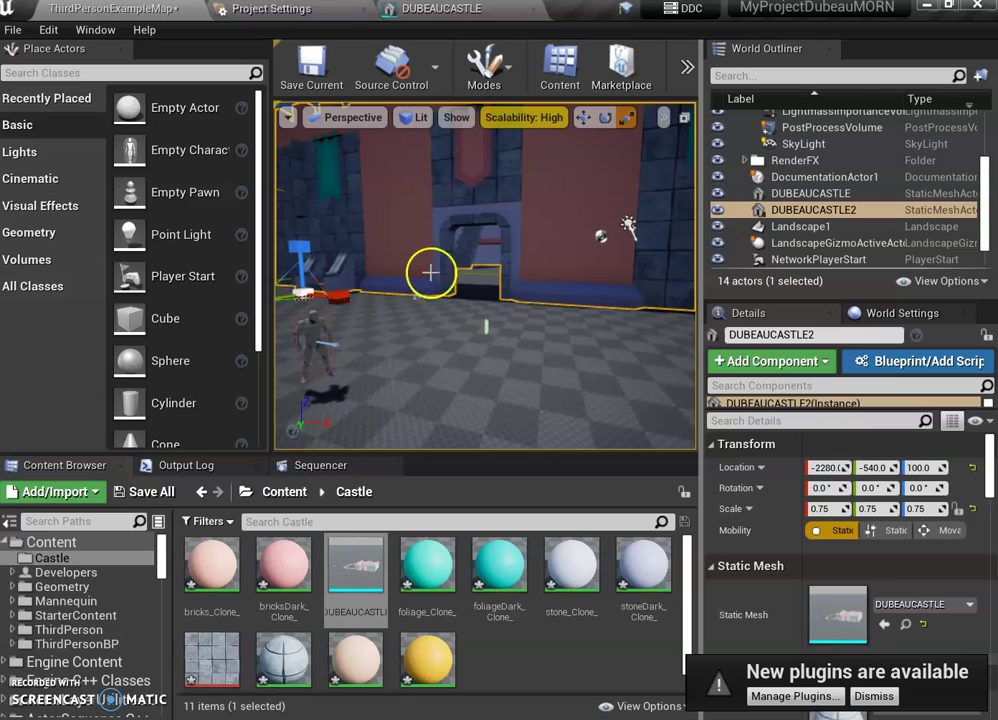
click(662, 117)
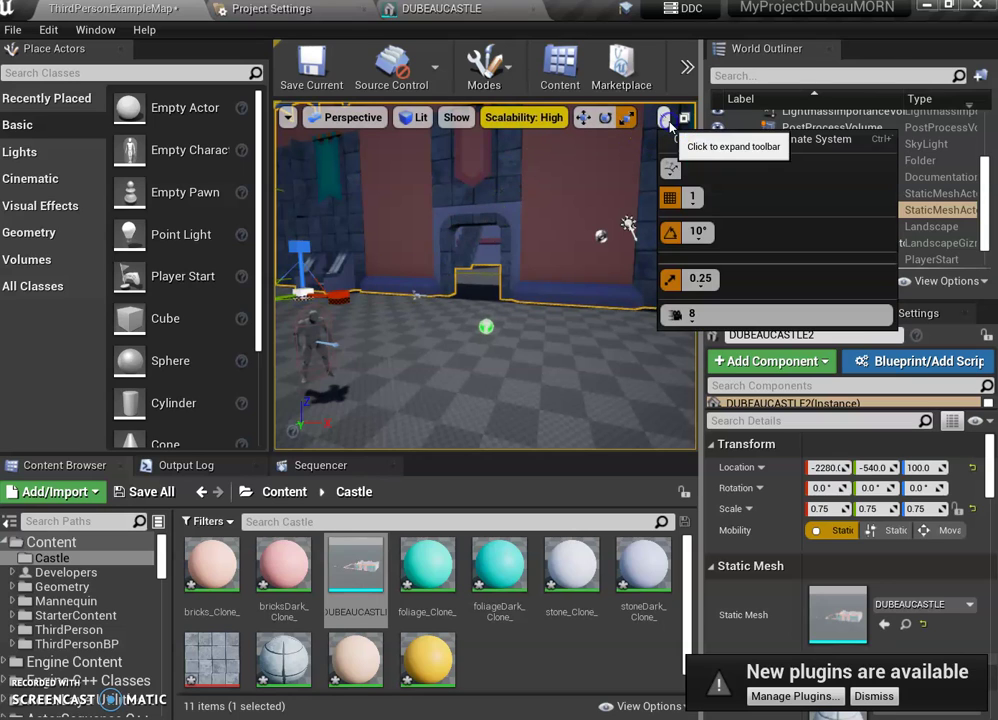
click(700, 232)
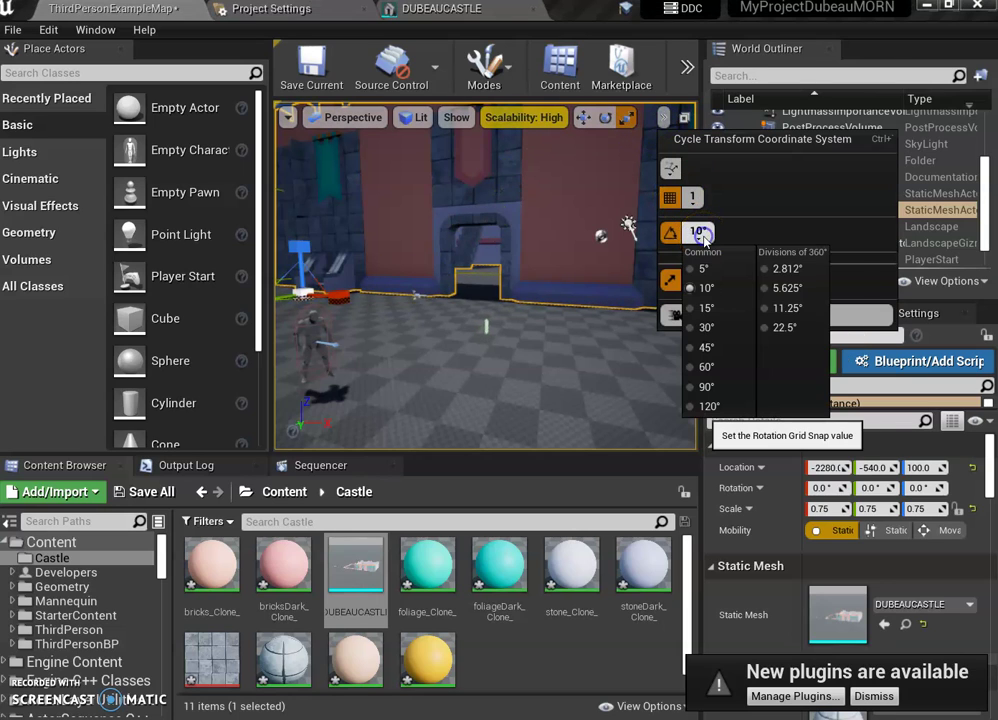
click(704, 268)
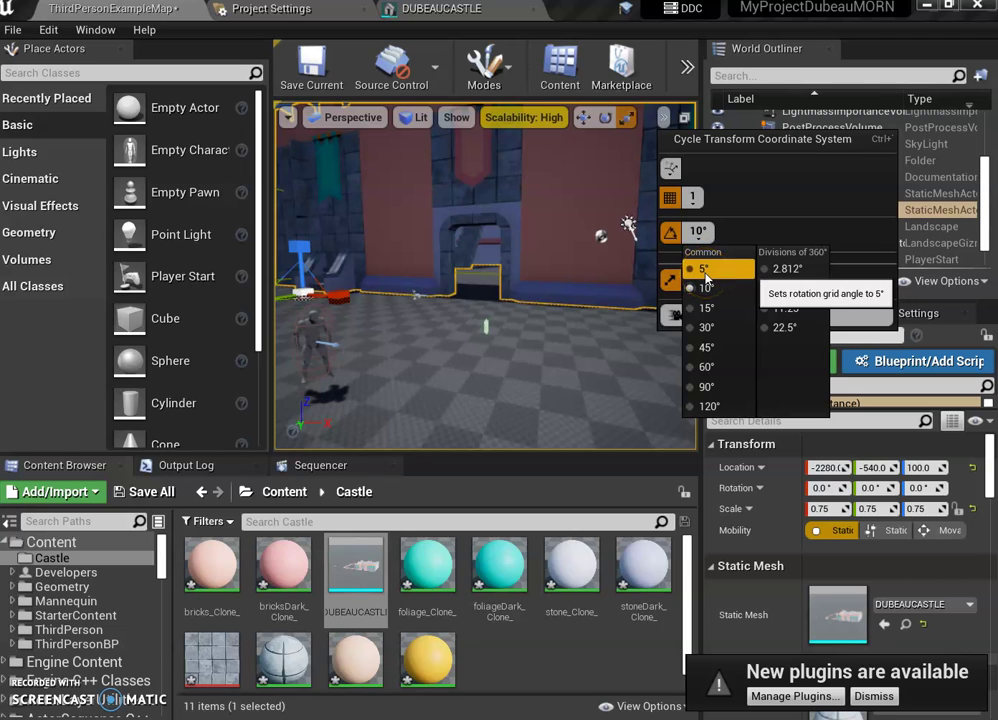
click(706, 270)
- Set the scale snap to 0.0625 and keep the castle selected with its scale at 0.75
click(664, 117)
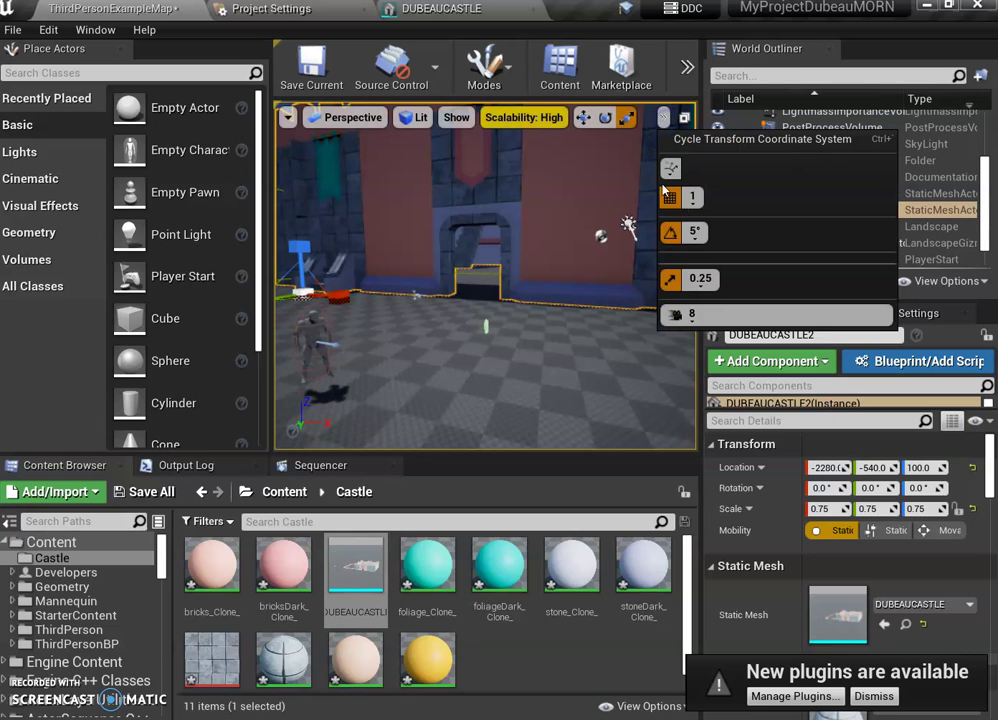
click(700, 278)
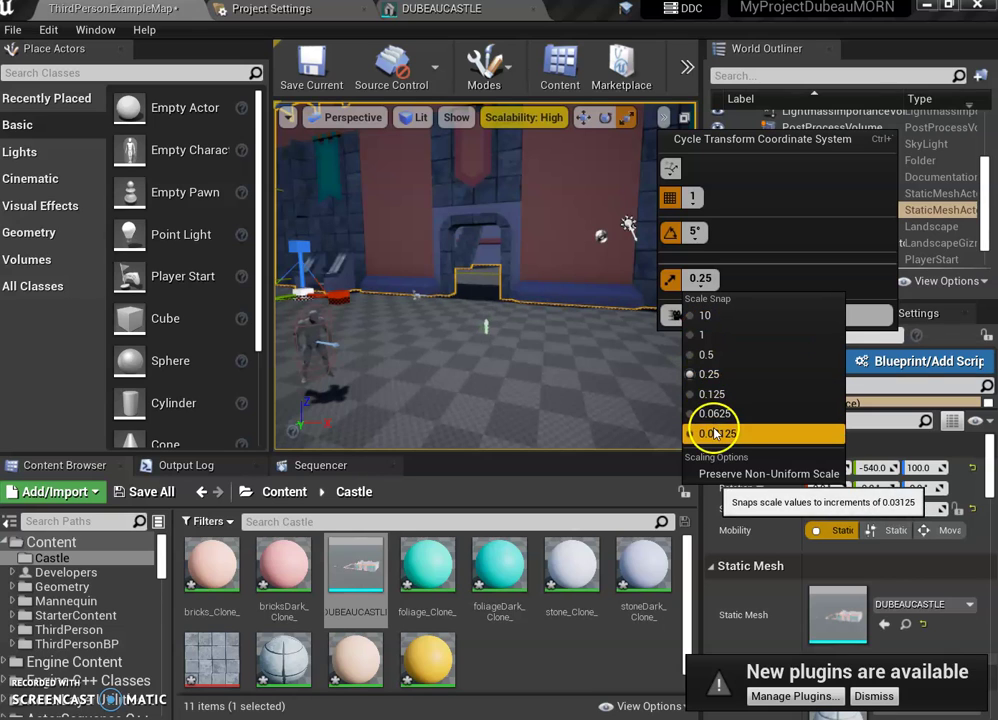
click(770, 413)
drag(310, 295, 312, 294)
click(332, 286)
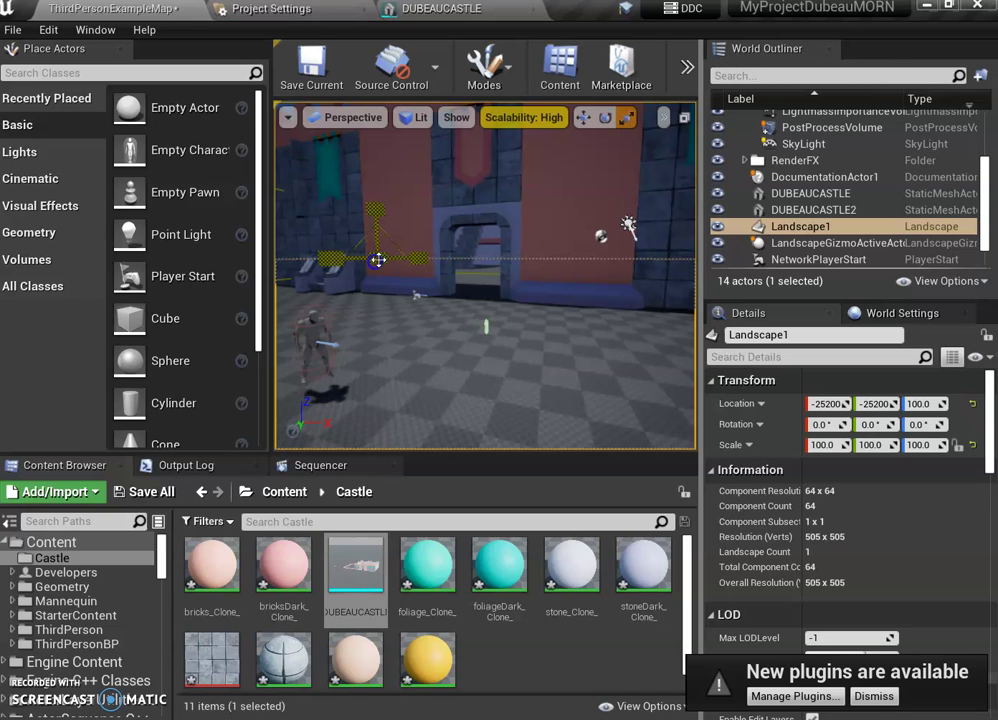
click(485, 222)
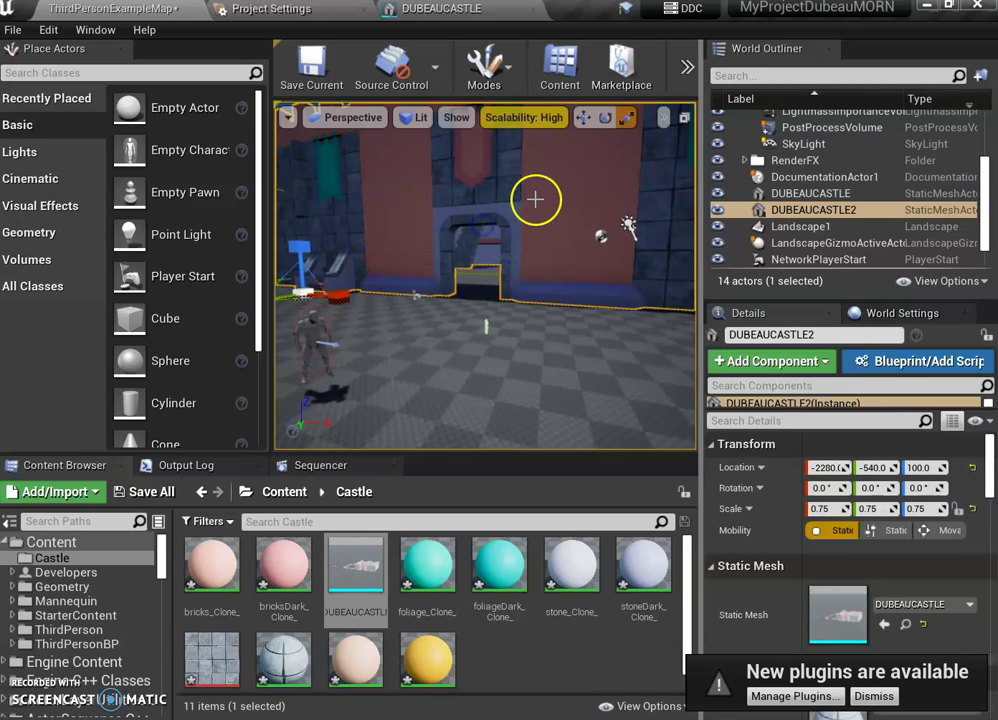
- Play-test the level and run the character through the castle gate into the courtyard
click(687, 67)
mouse_move(690, 104)
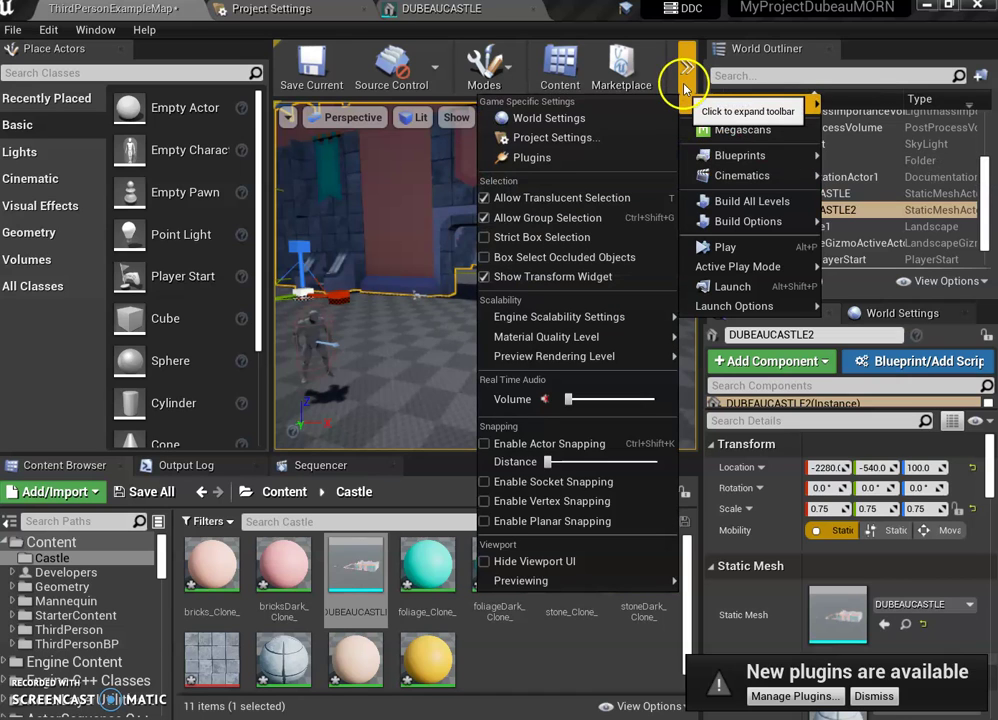
click(722, 246)
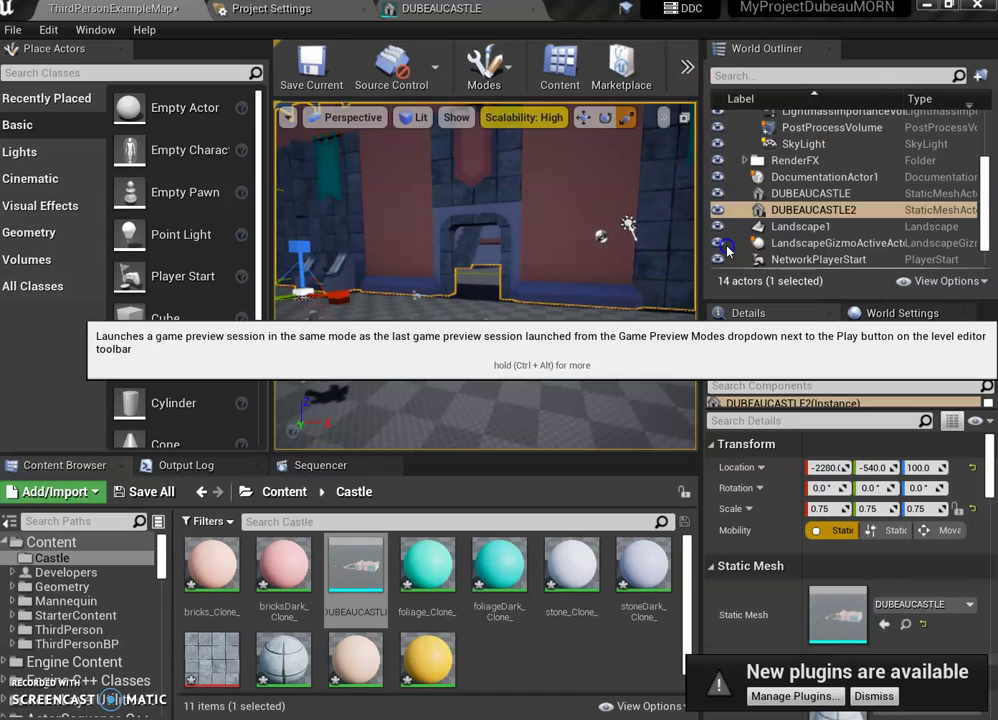
click(565, 321)
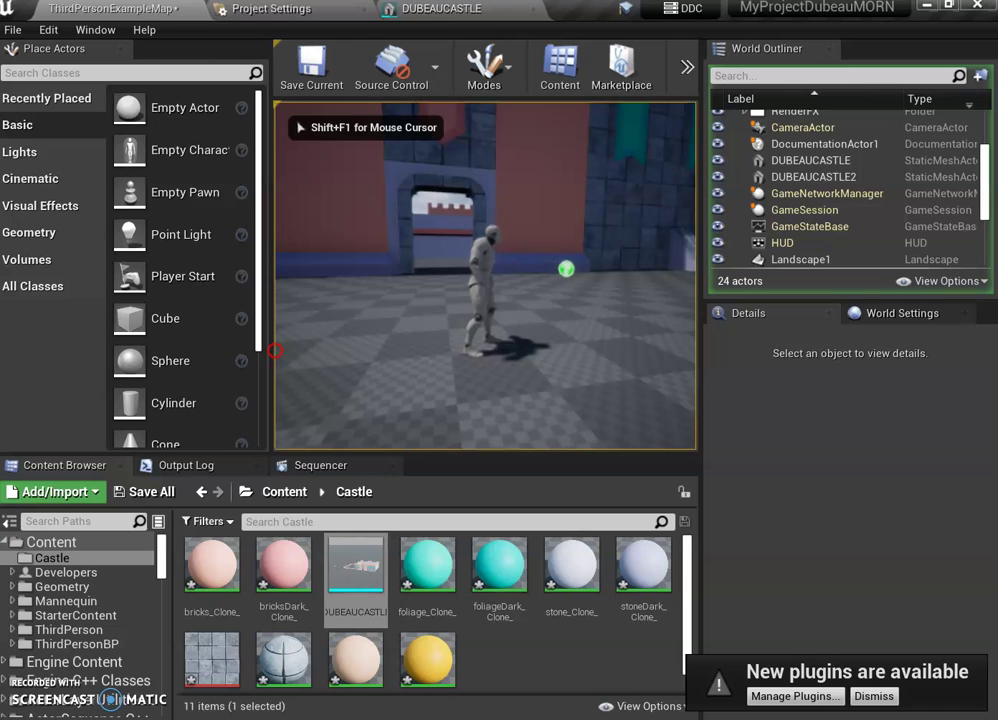
key(w)
key(w)
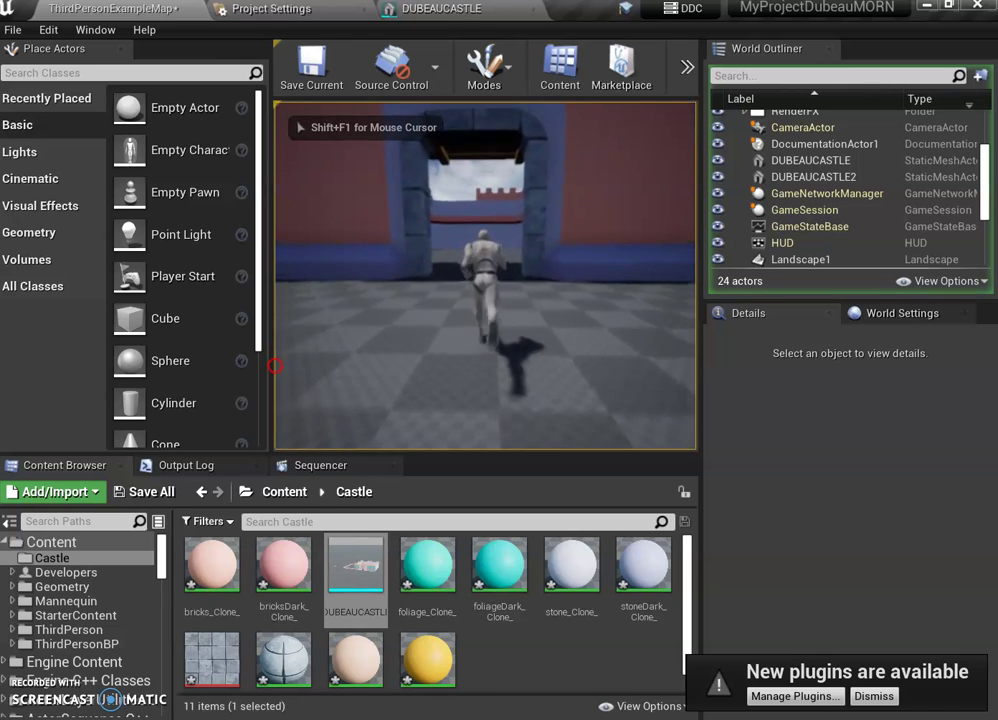
key(w)
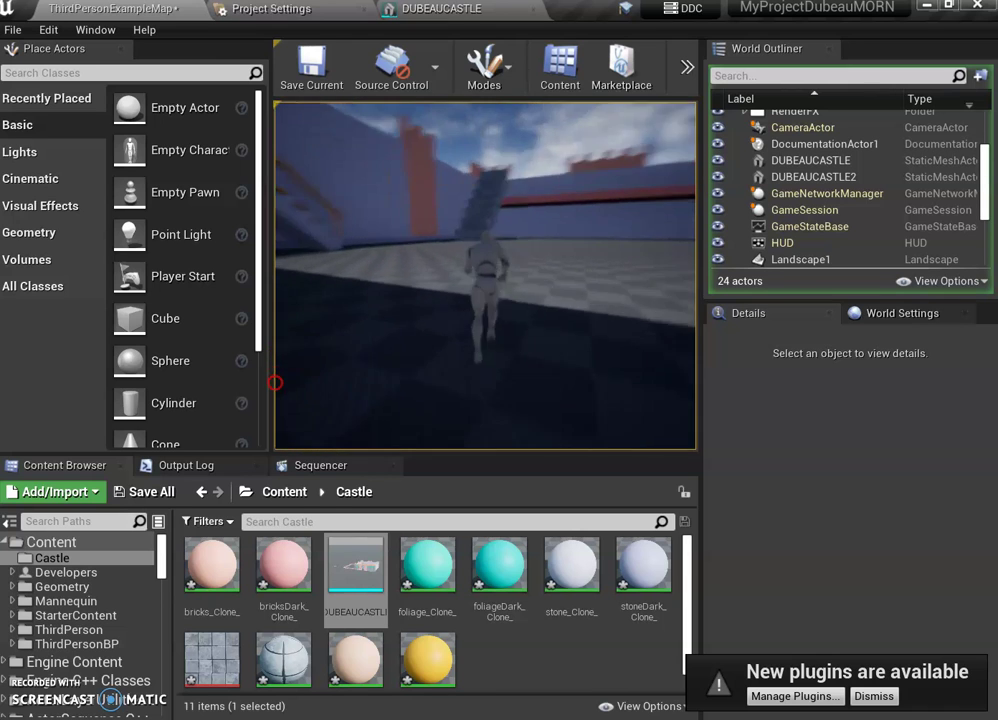
key(w)
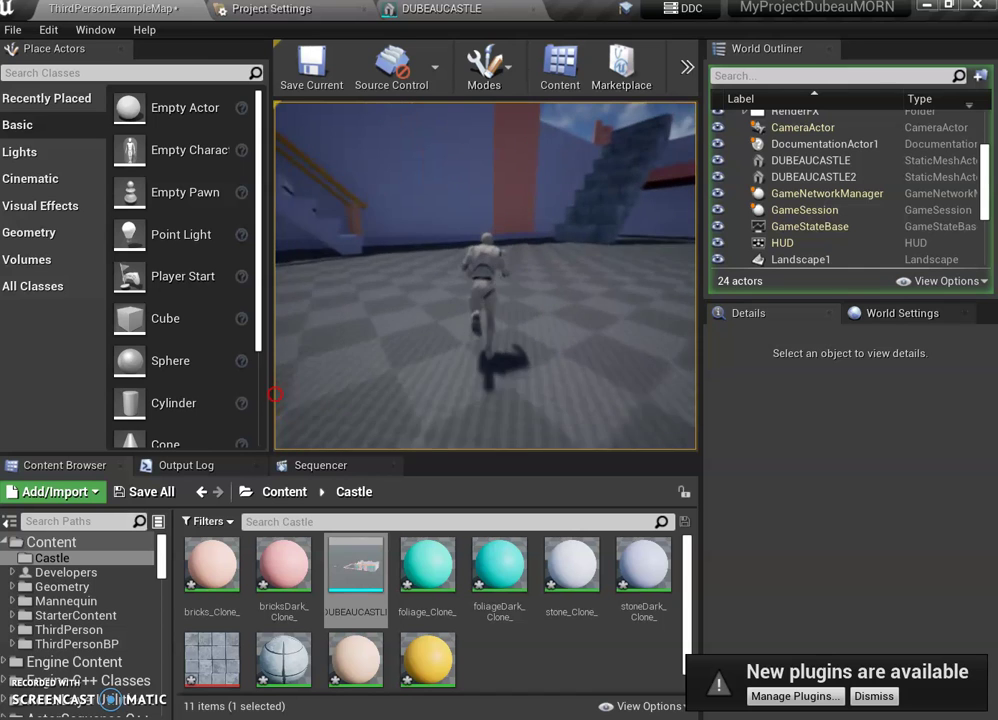
- Run the character up the railed staircase to the upper walkway, return to the courtyard, and end the play session
key(w)
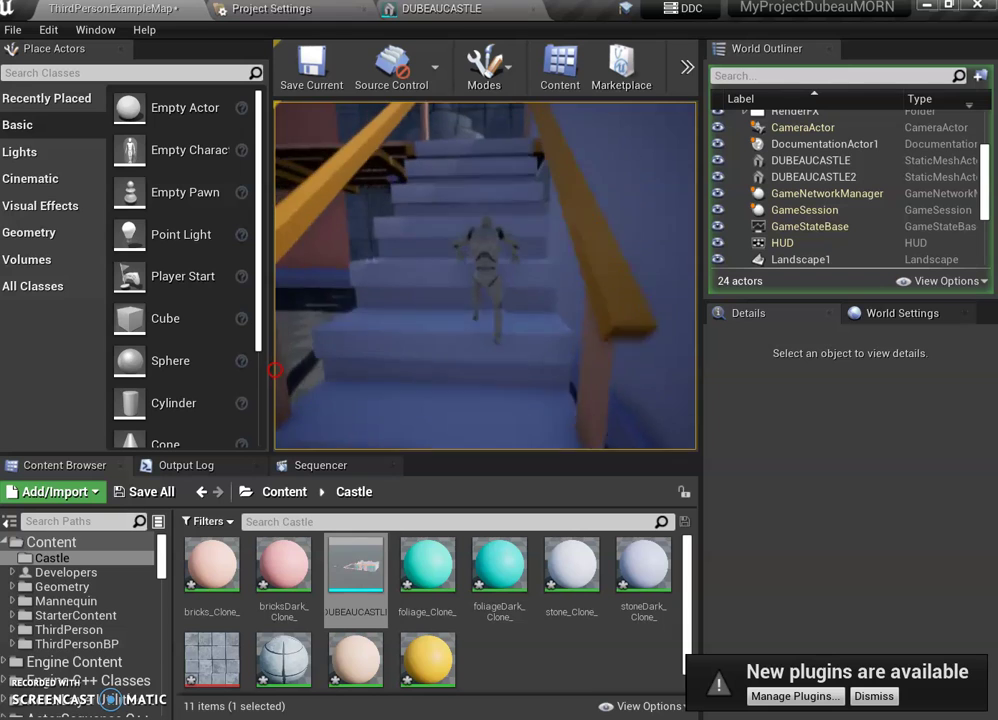
key(w)
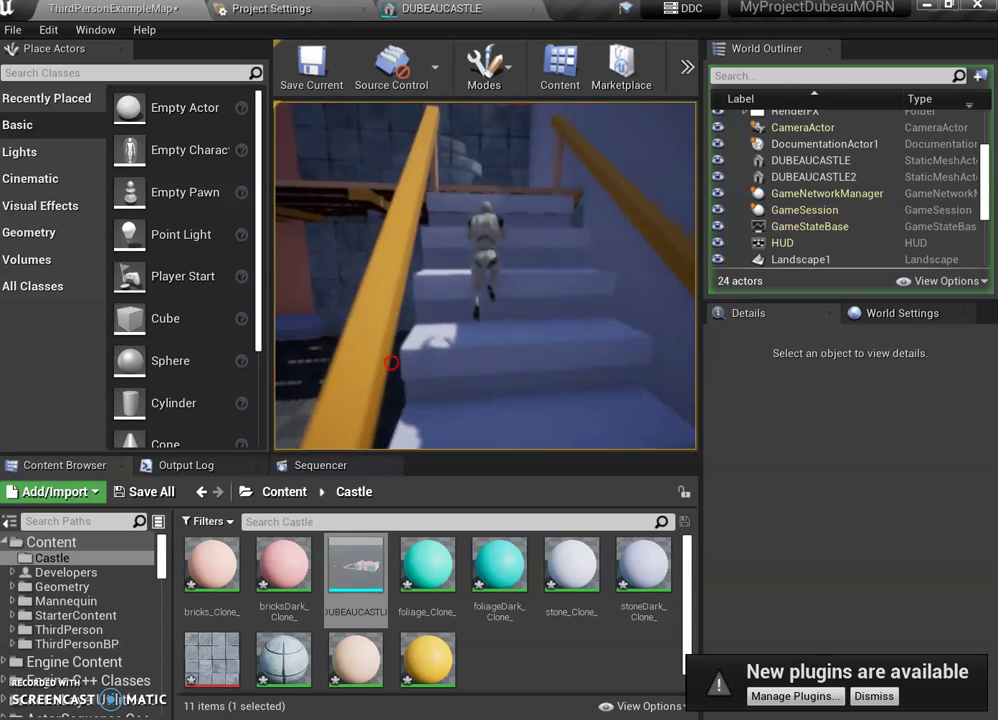
key(w)
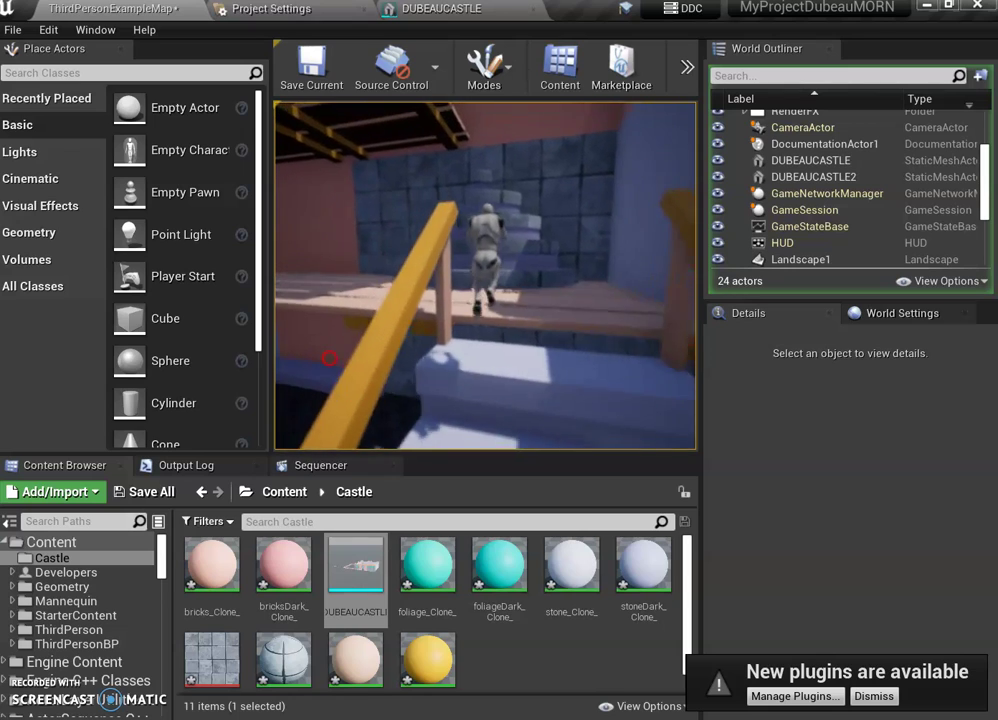
key(w)
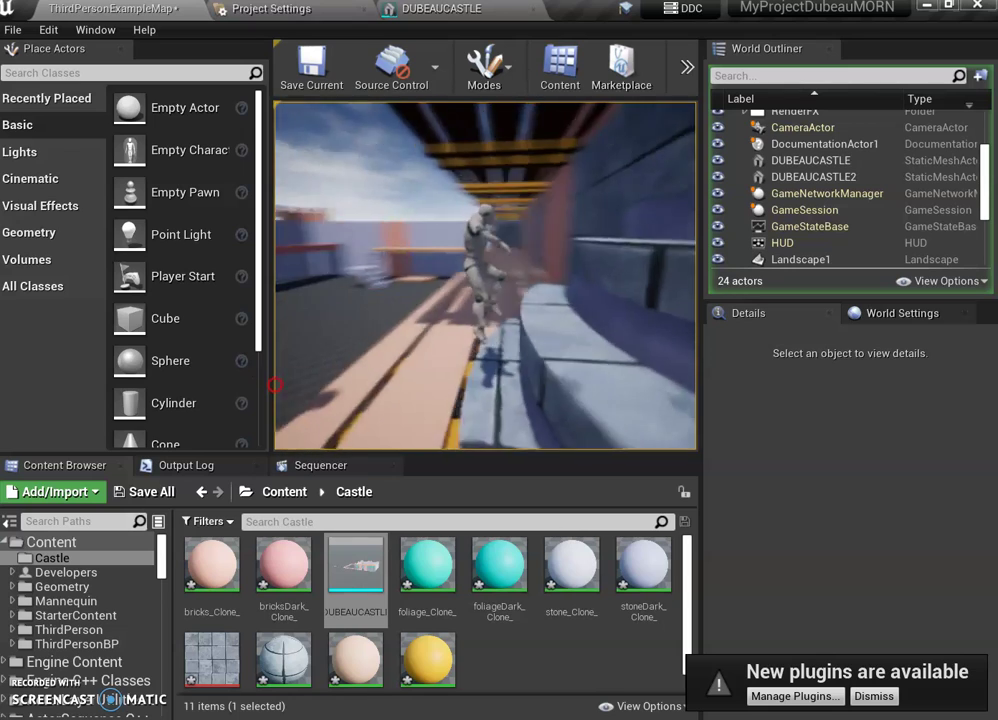
key(w)
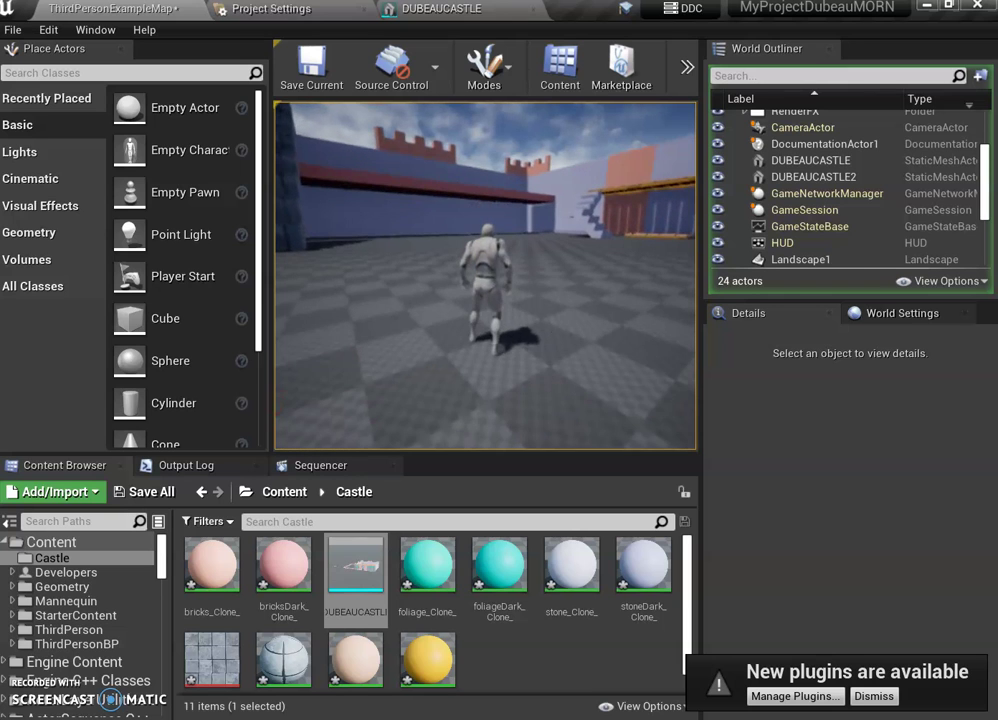
key(Escape)
- Scale the placed castle uniformly down to 0.4375 and deselect it
click(424, 318)
key(f)
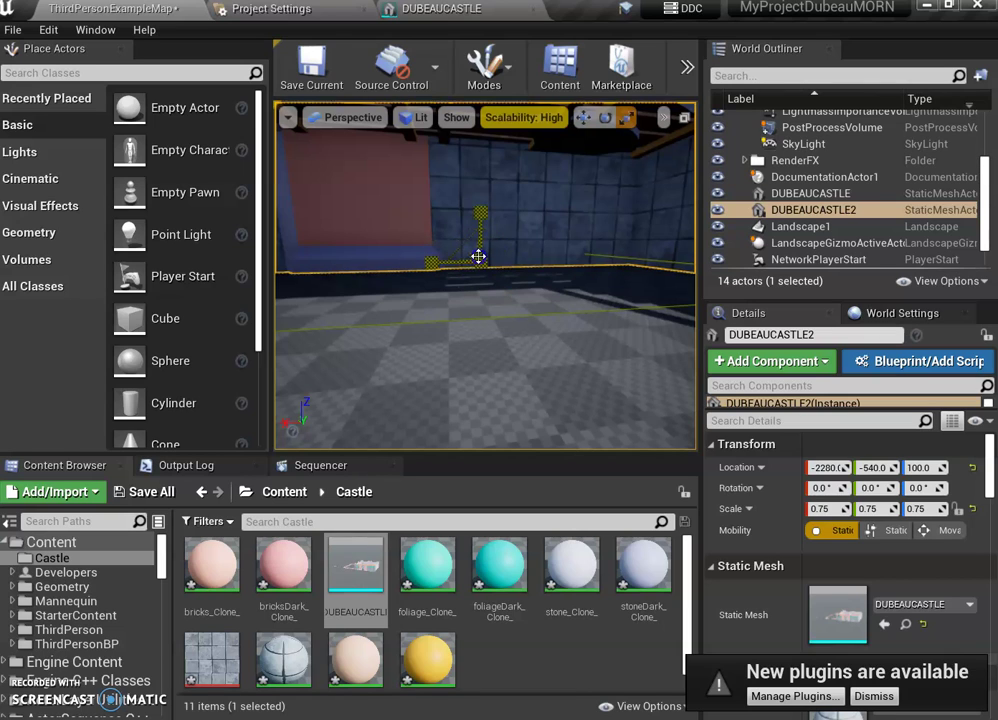
drag(470, 272, 498, 259)
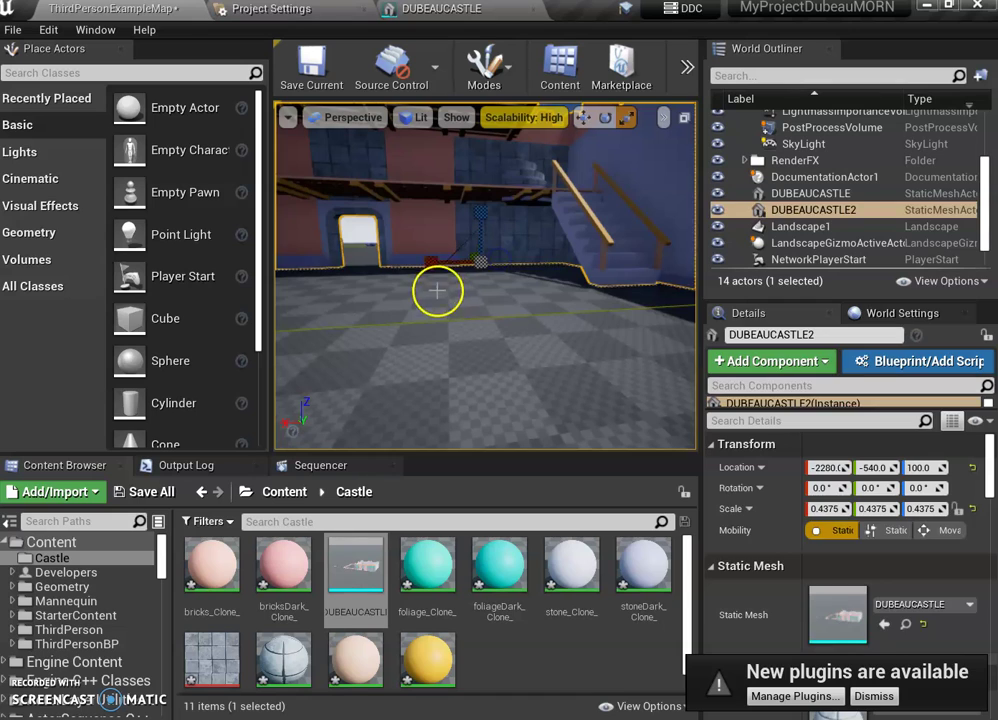
click(437, 291)
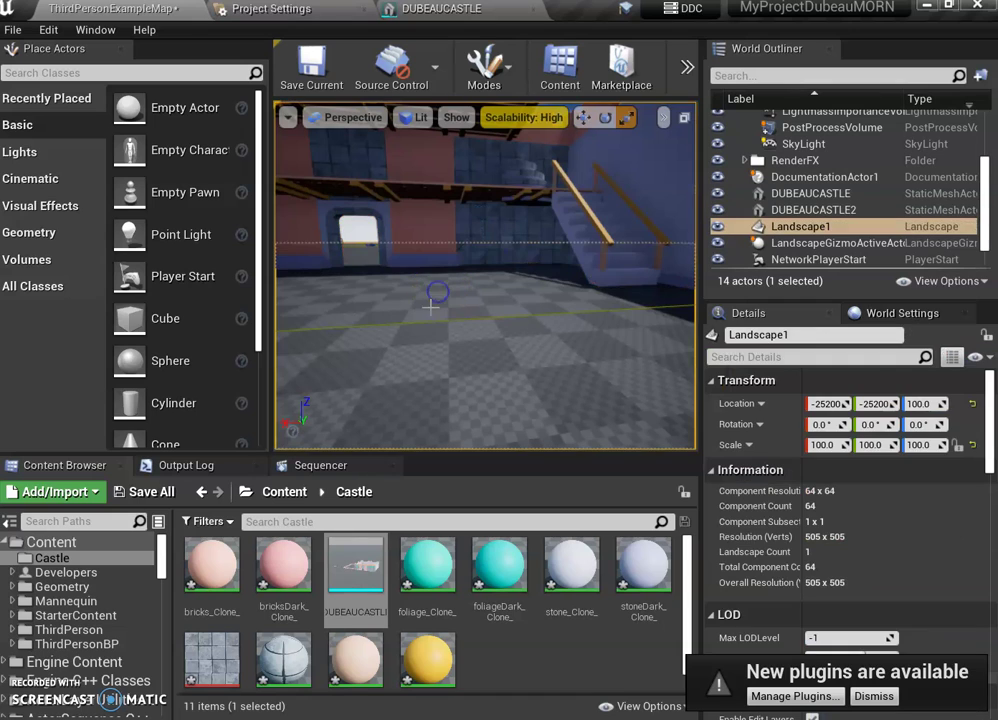
- Play-test the resized castle and run the character inside to the stone block stairs
click(686, 80)
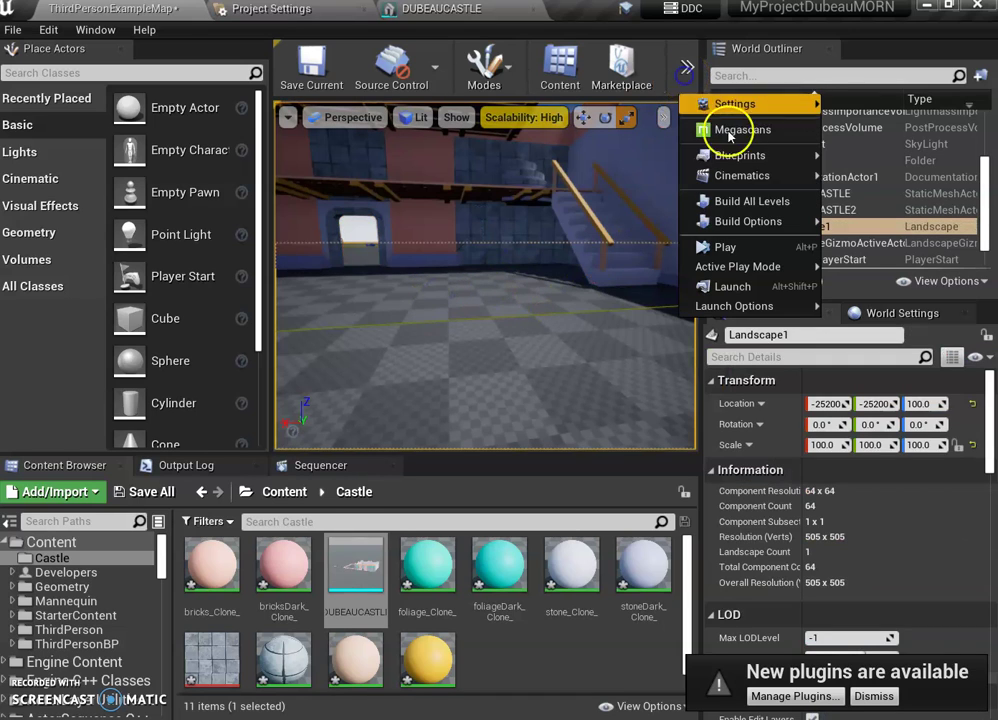
click(720, 247)
click(503, 284)
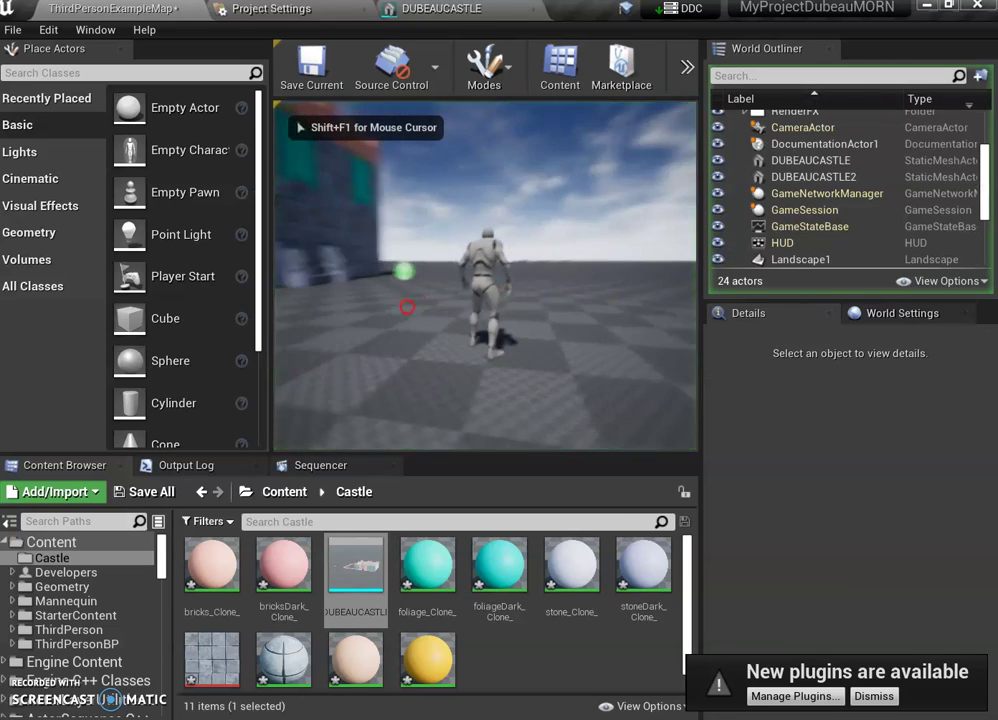
key(w)
key(w)
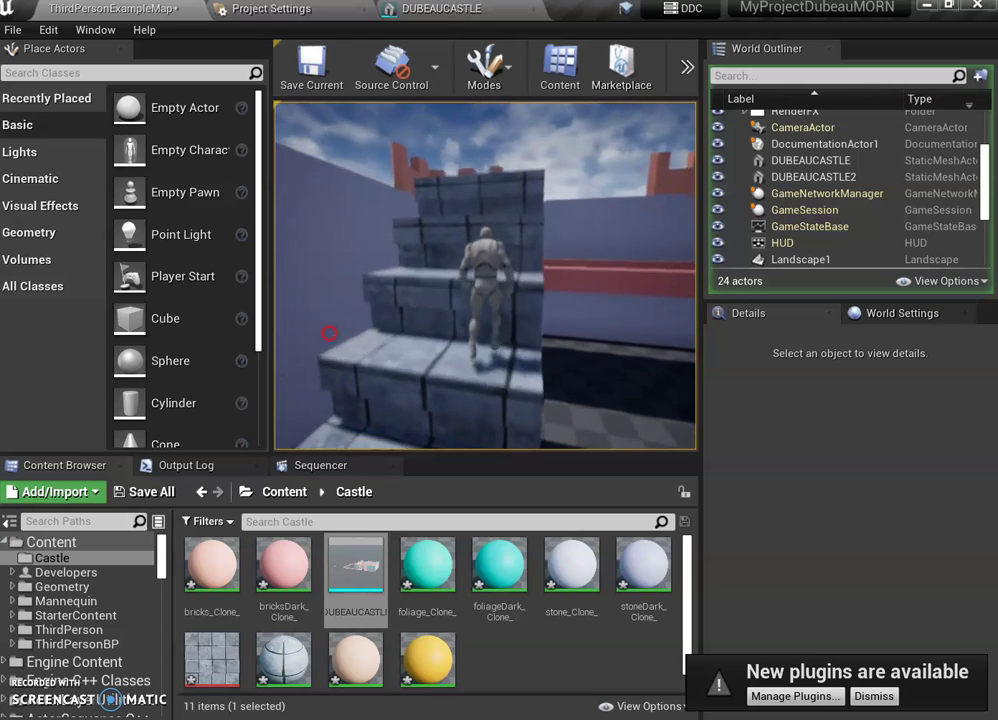
- Jump the character up the stone stairs, try crossing to the red walkway, and end the play session
key(space)
key(space)
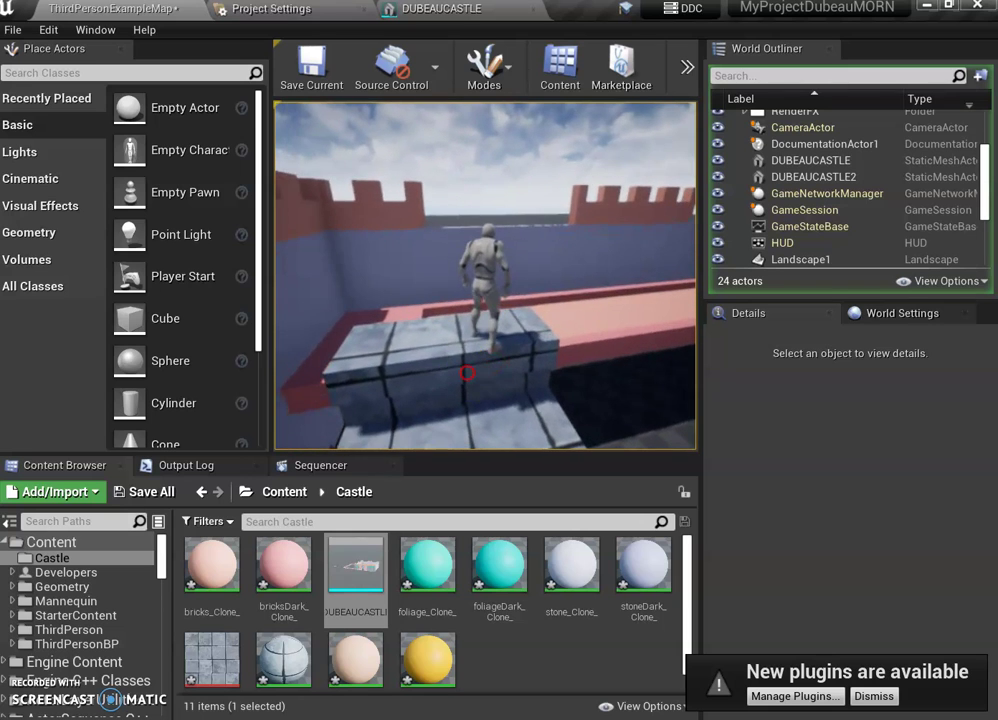
key(w)
key(space)
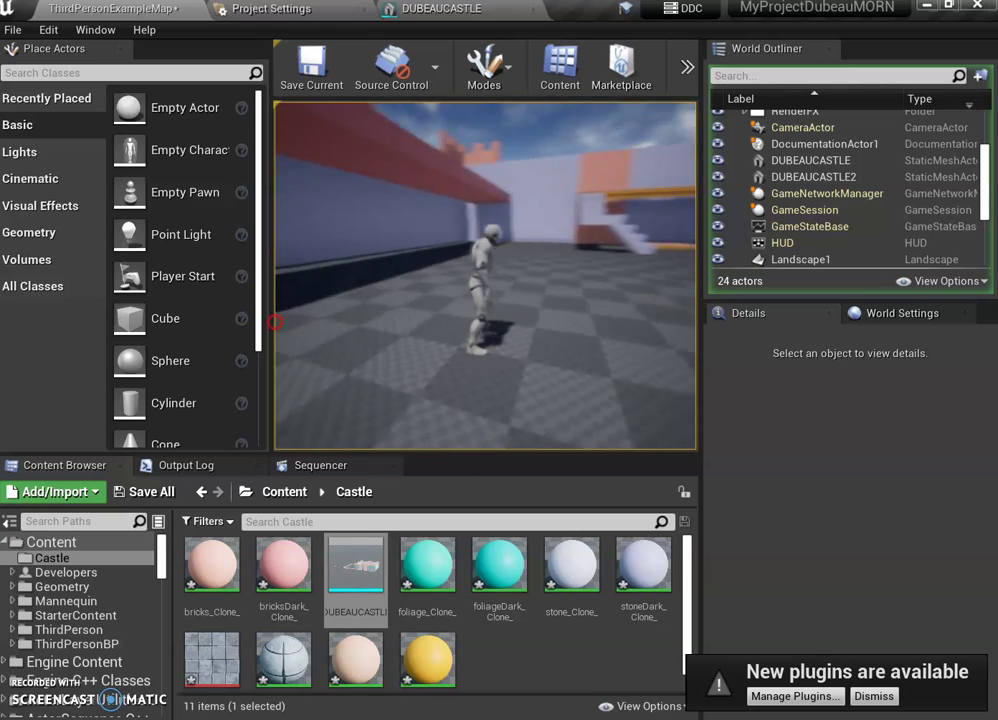
key(Escape)
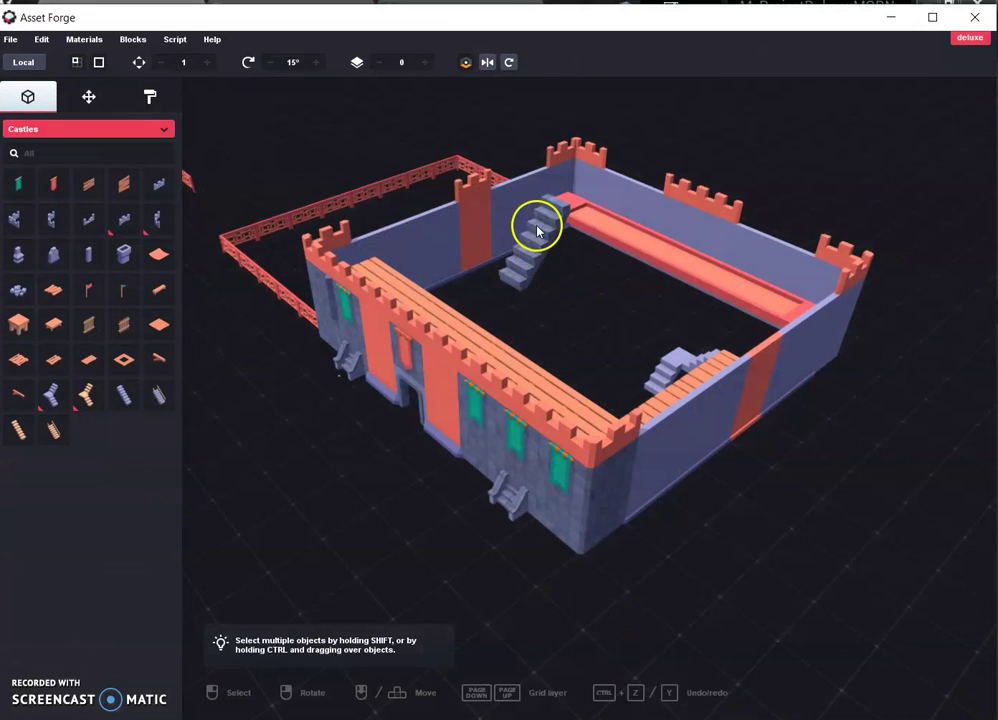
- In Asset Forge, select the stone staircase and move it about 0.2 towards the red walkway
click(537, 230)
key(w)
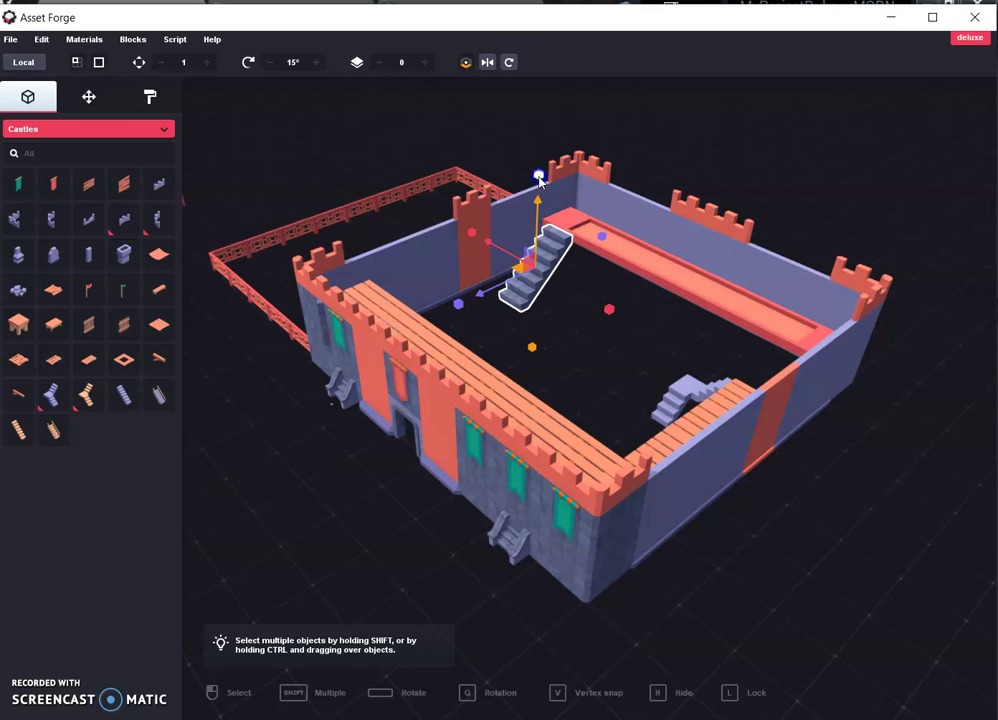
right_drag(612, 260, 465, 280)
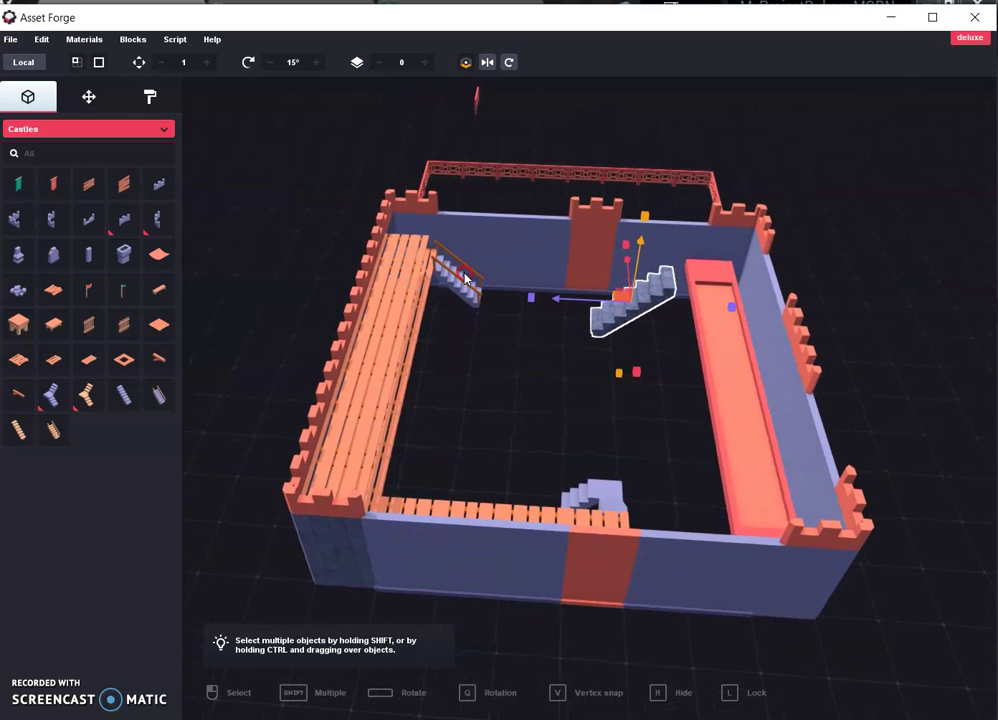
drag(557, 305, 563, 304)
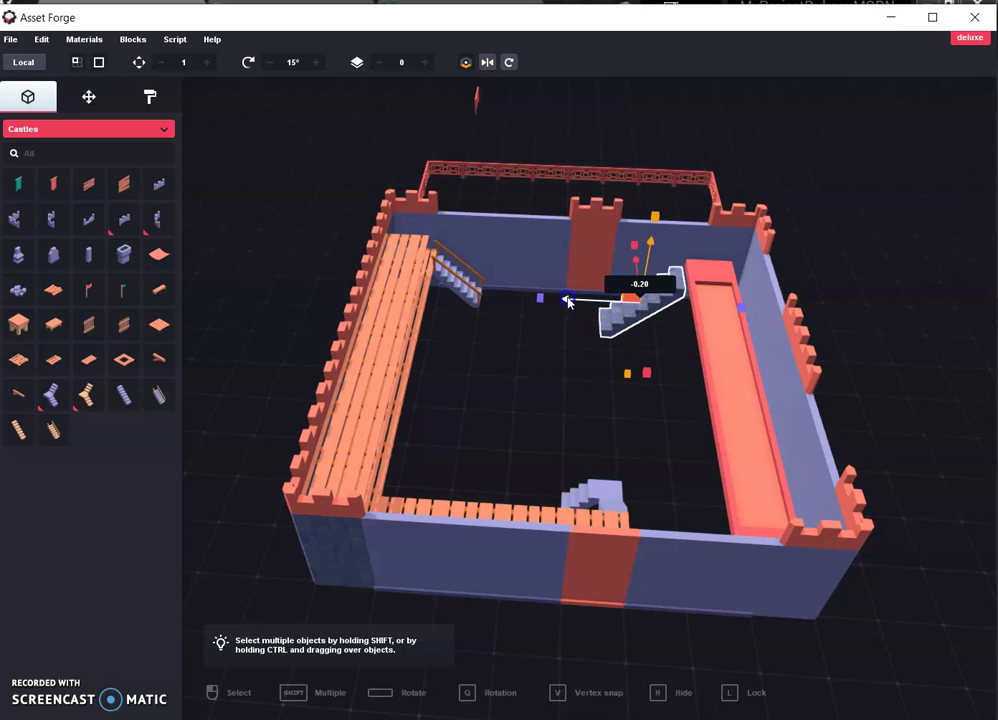
- Nudge the stone staircase closer against the red walkway and lower it slightly
right_drag(679, 375, 628, 319)
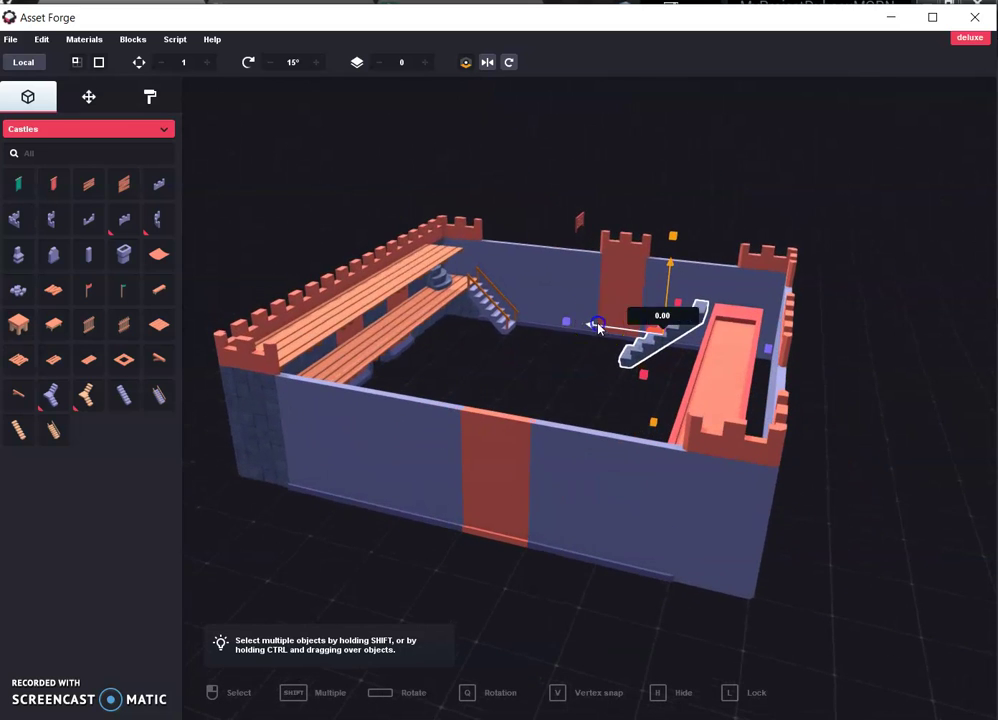
drag(598, 327, 605, 327)
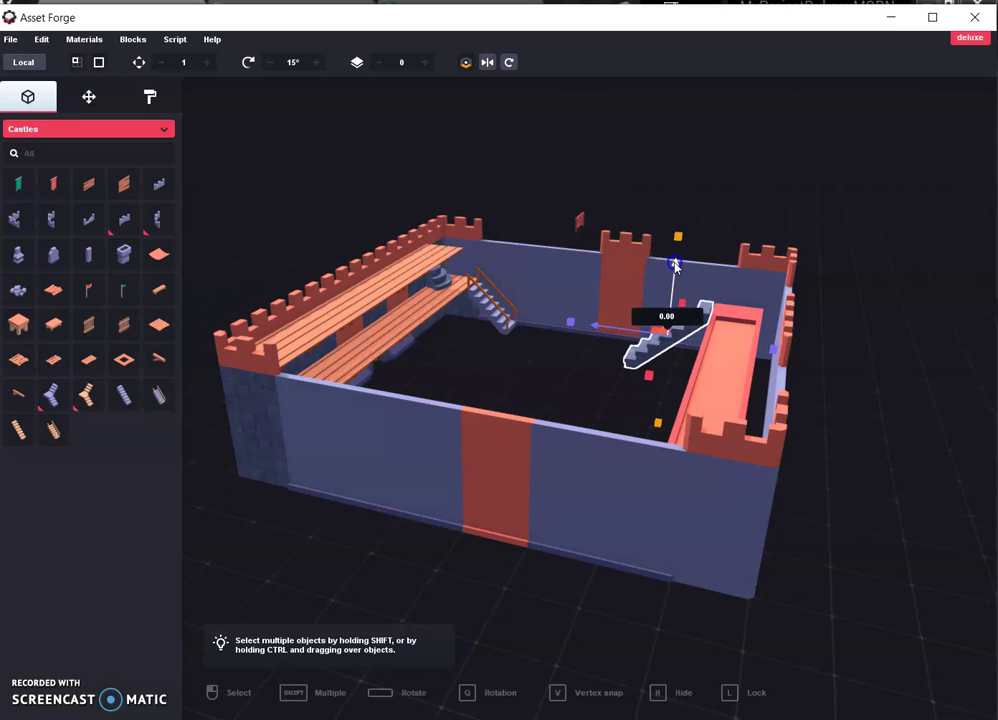
drag(675, 264, 675, 269)
right_drag(592, 357, 573, 365)
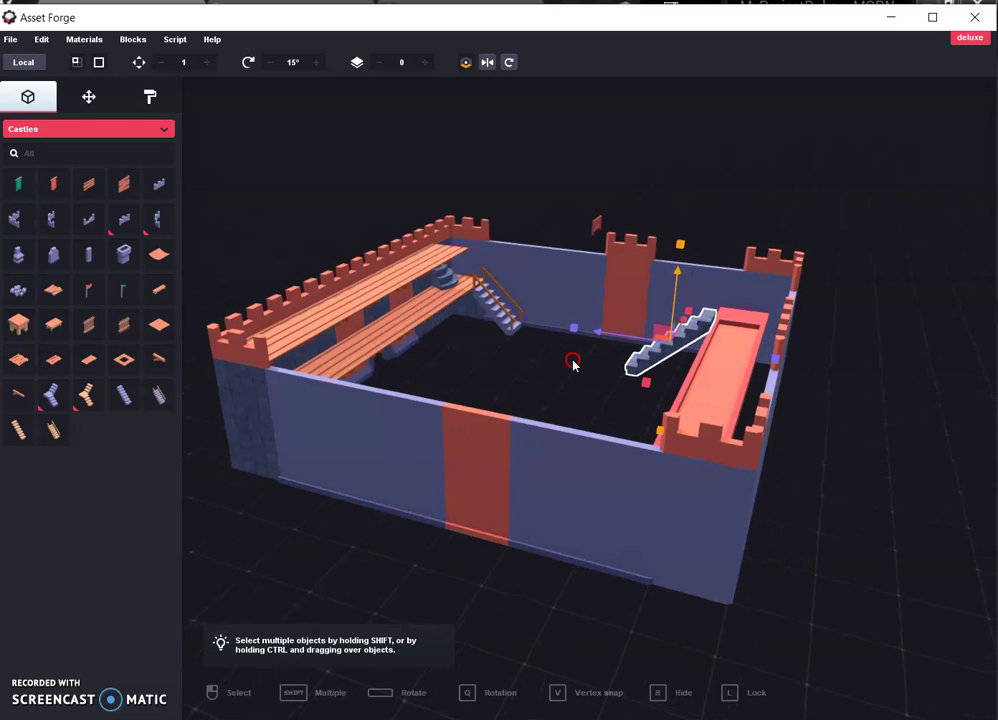
scroll(573, 364, up, 5)
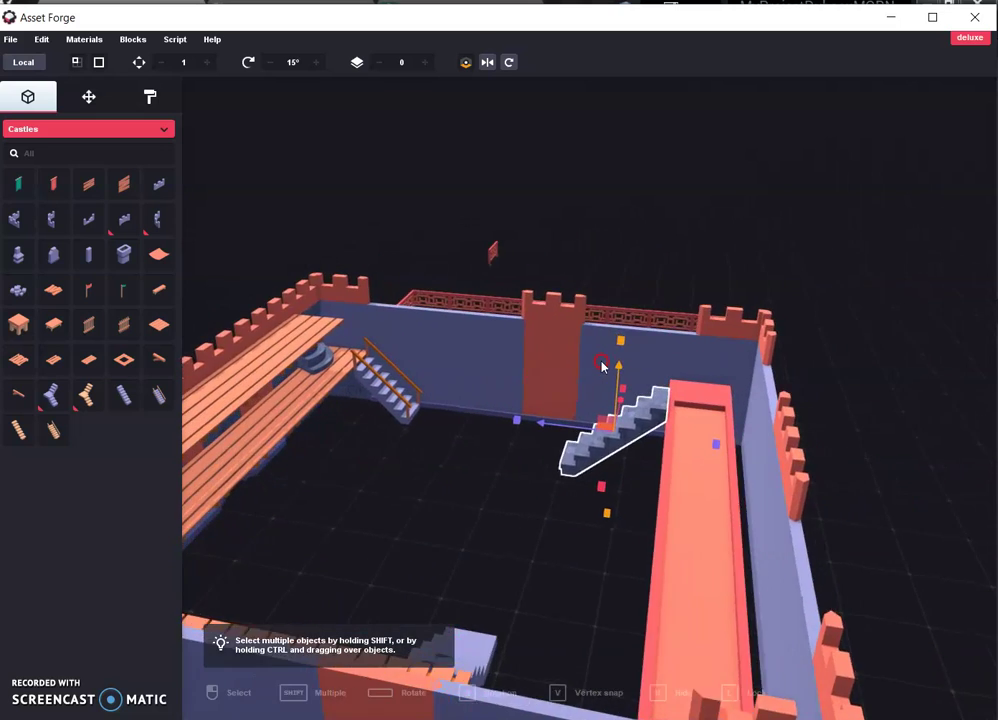
right_drag(601, 366, 651, 396)
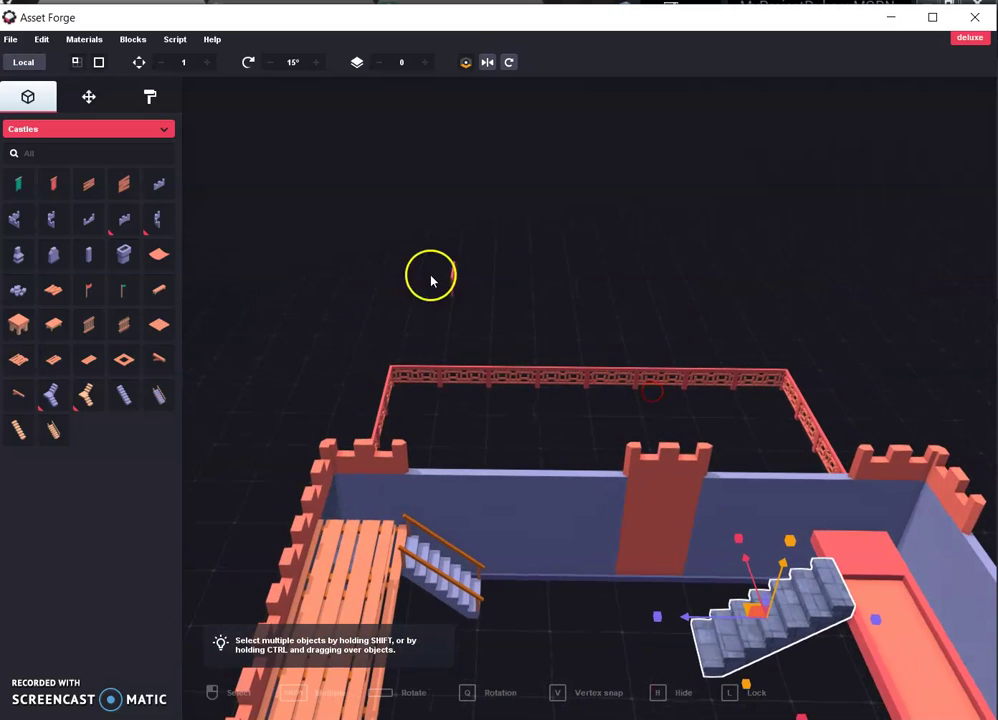
- Save the castle model and export it in FBX format as DUBEAUCASTLE.fbx on New Volume (D:)
click(12, 39)
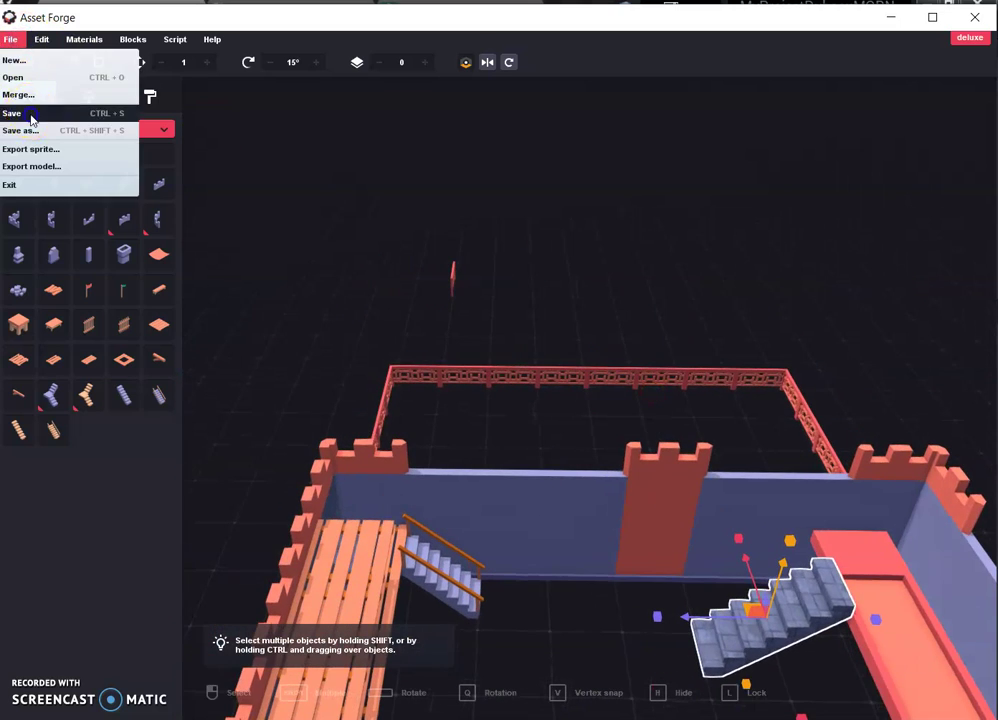
click(30, 112)
click(12, 40)
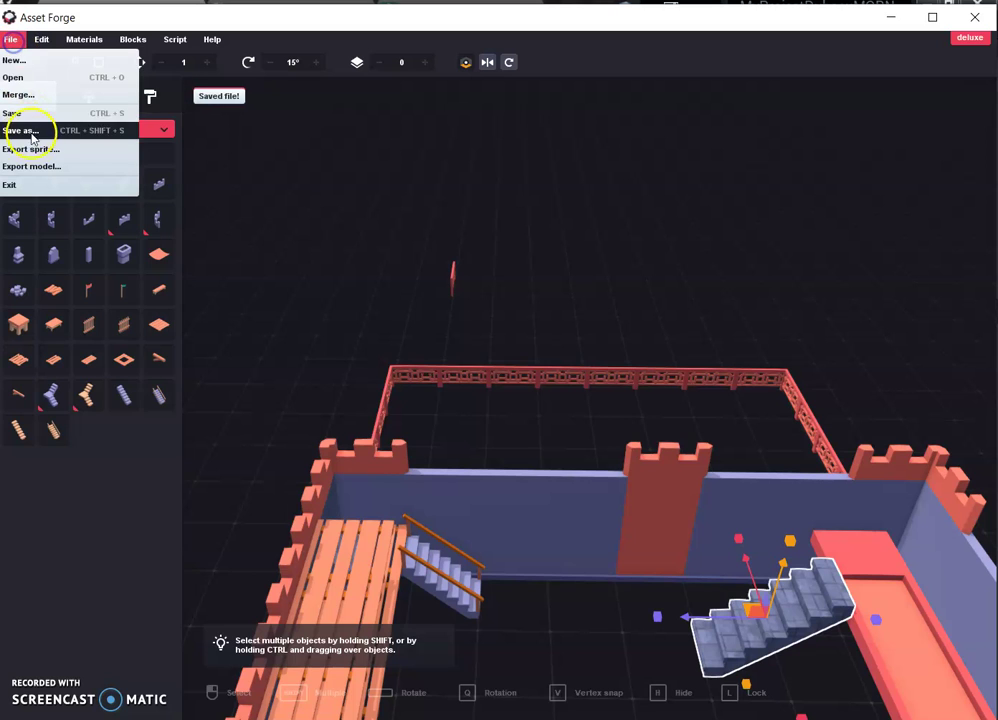
click(40, 166)
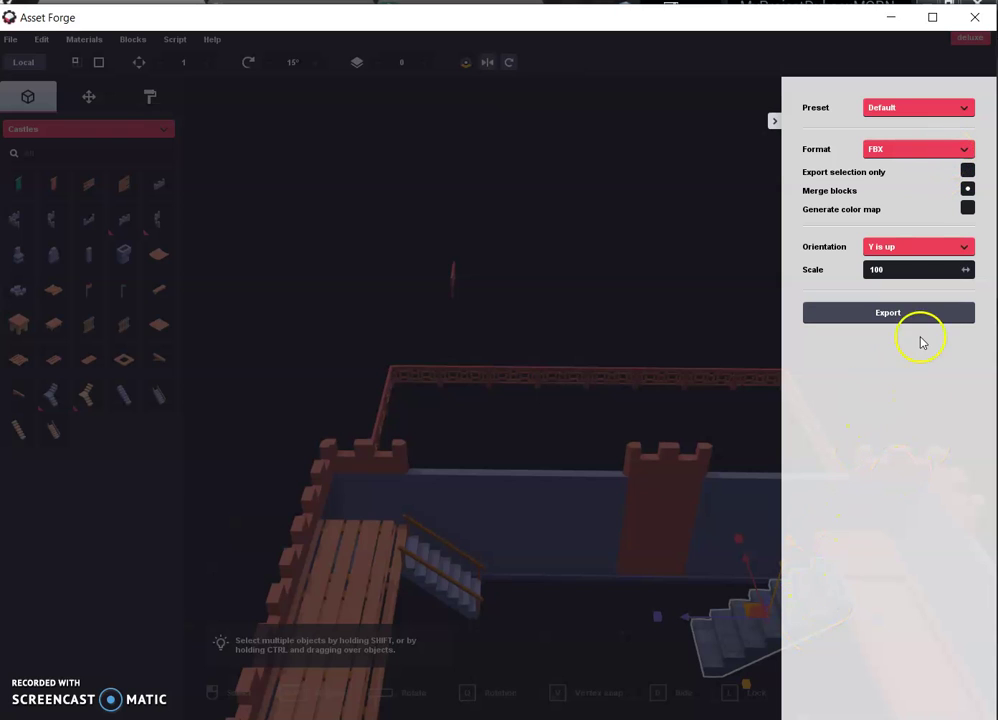
click(893, 312)
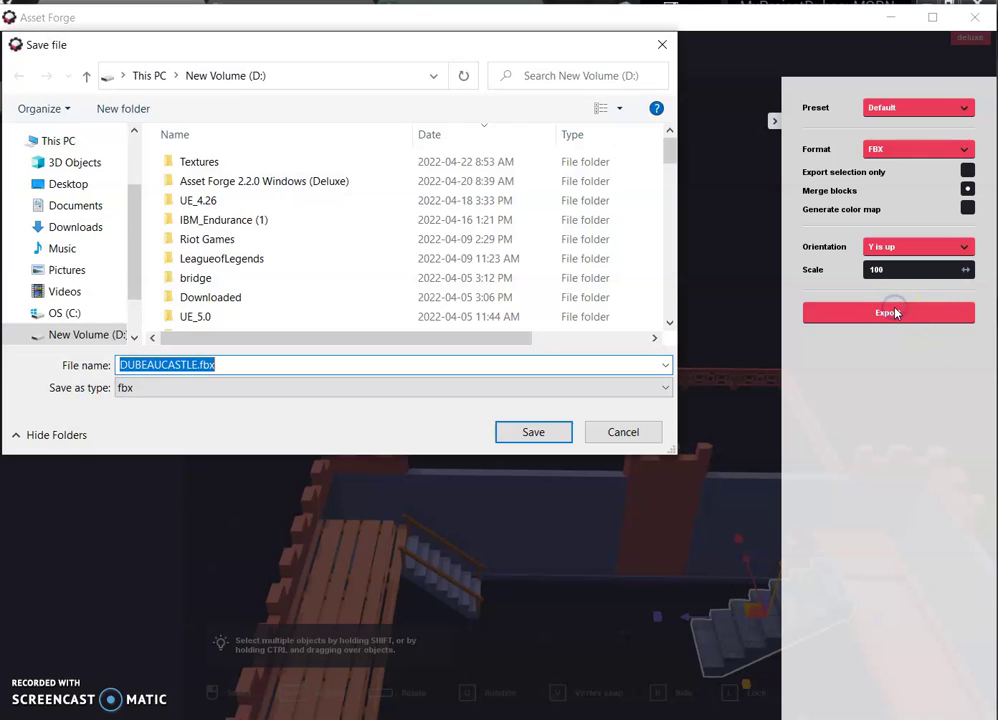
click(533, 433)
click(540, 372)
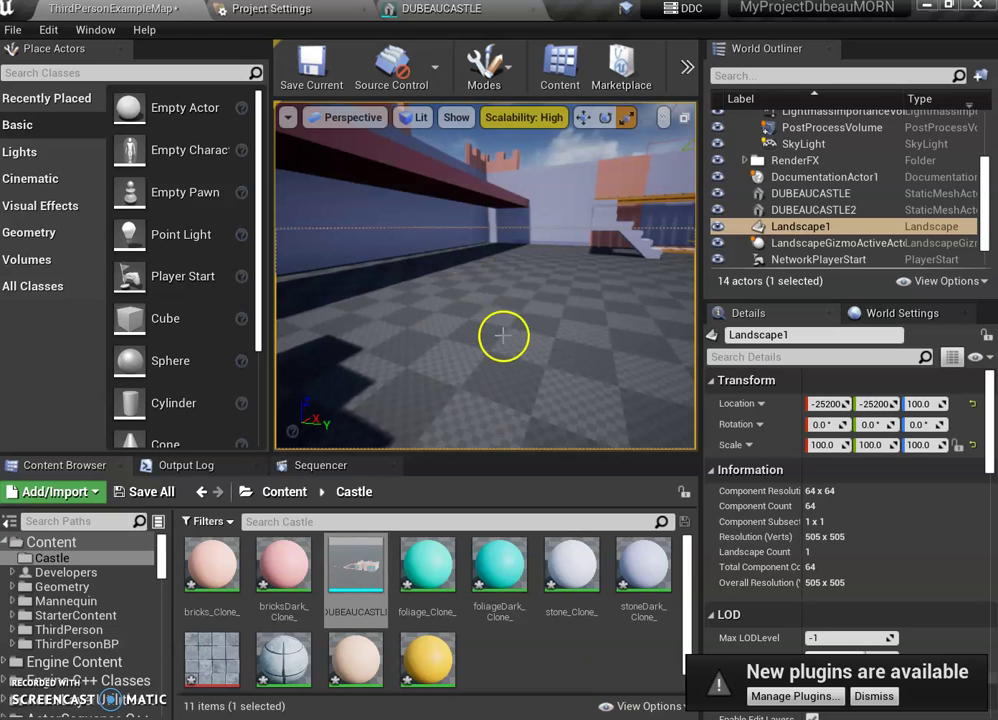
- In Unreal Editor, lower the viewport camera speed to 4 while looking over the castle
right_drag(573, 325, 264, 422)
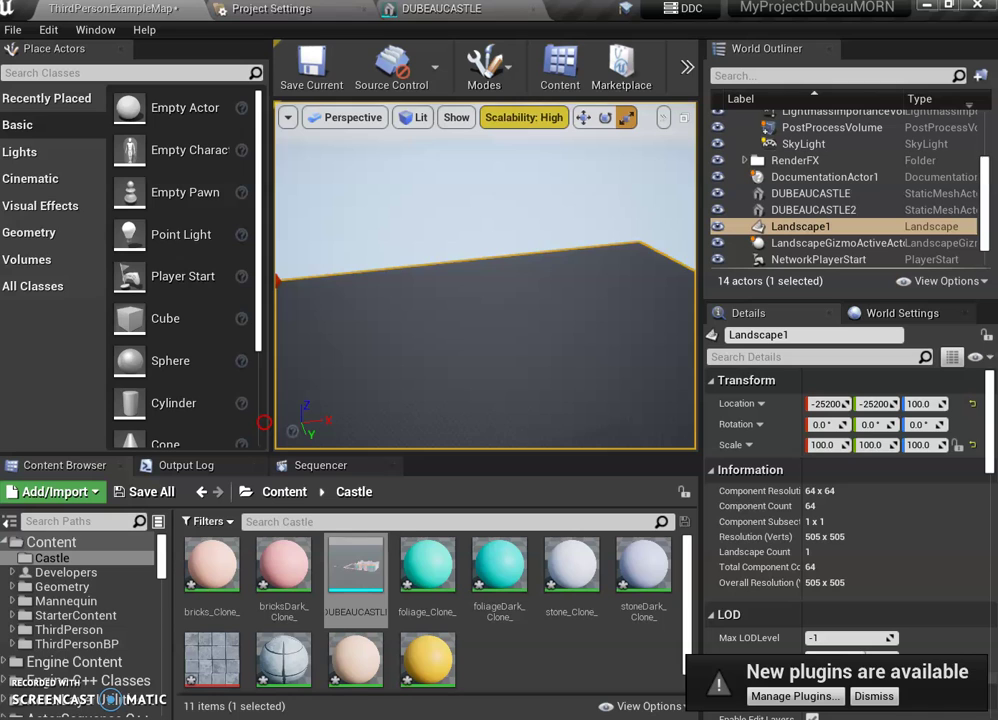
drag(264, 422, 264, 422)
right_drag(263, 422, 263, 422)
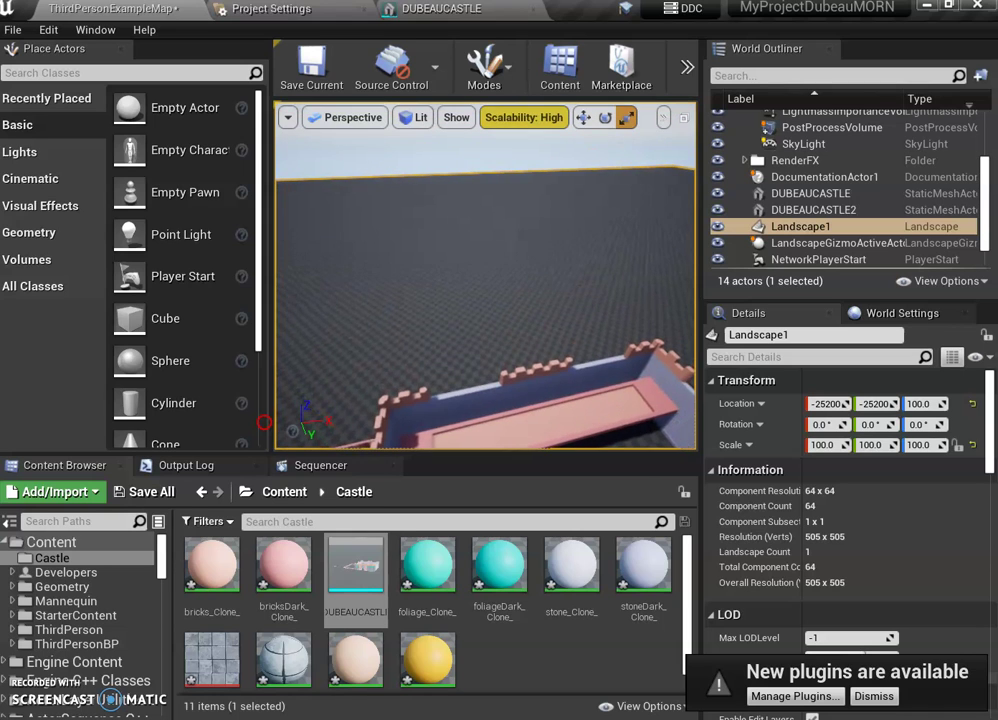
click(684, 116)
click(707, 315)
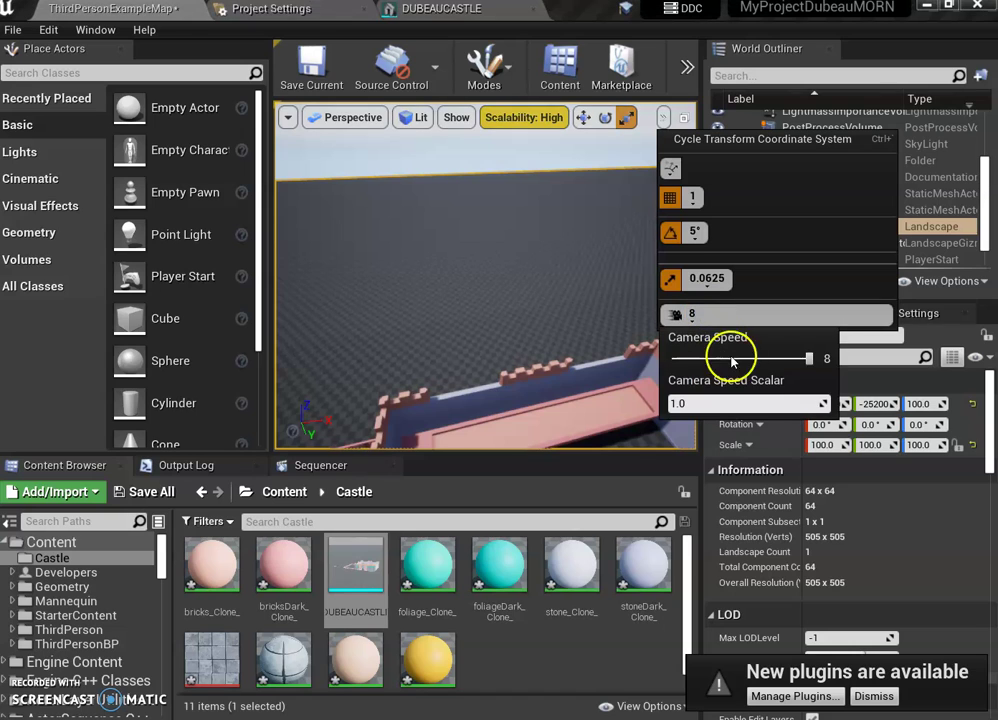
click(509, 319)
- Reimport the DUBEAUCASTLE static mesh from its FBX source and inspect the stairs and red walkway in the level
drag(603, 372, 578, 369)
right_drag(578, 370, 578, 369)
right_drag(622, 399, 603, 412)
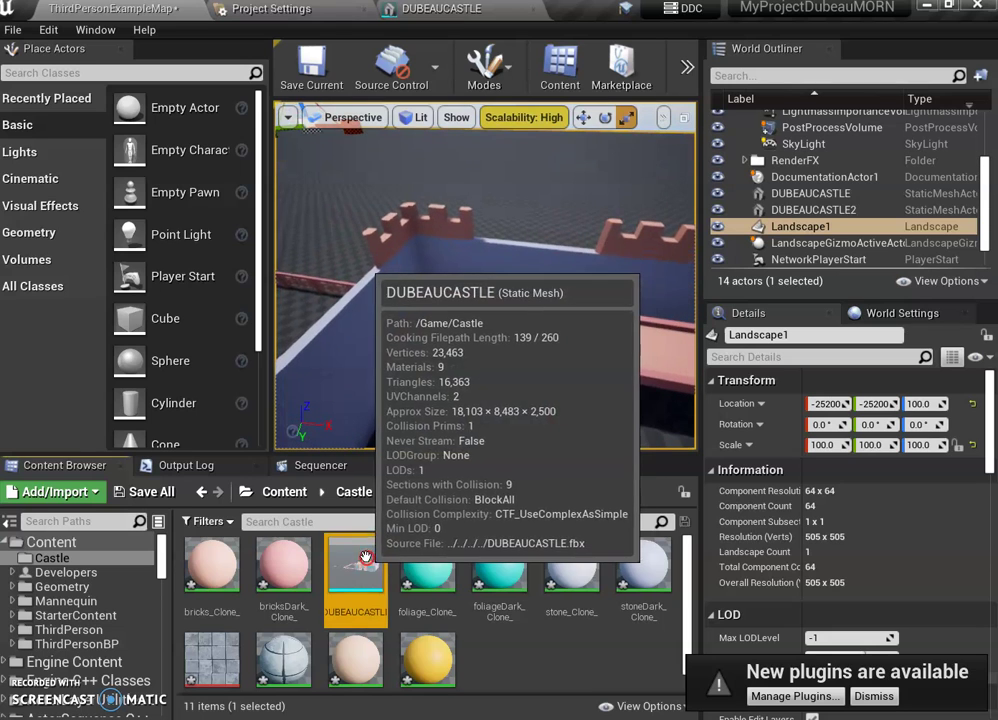
right_click(367, 558)
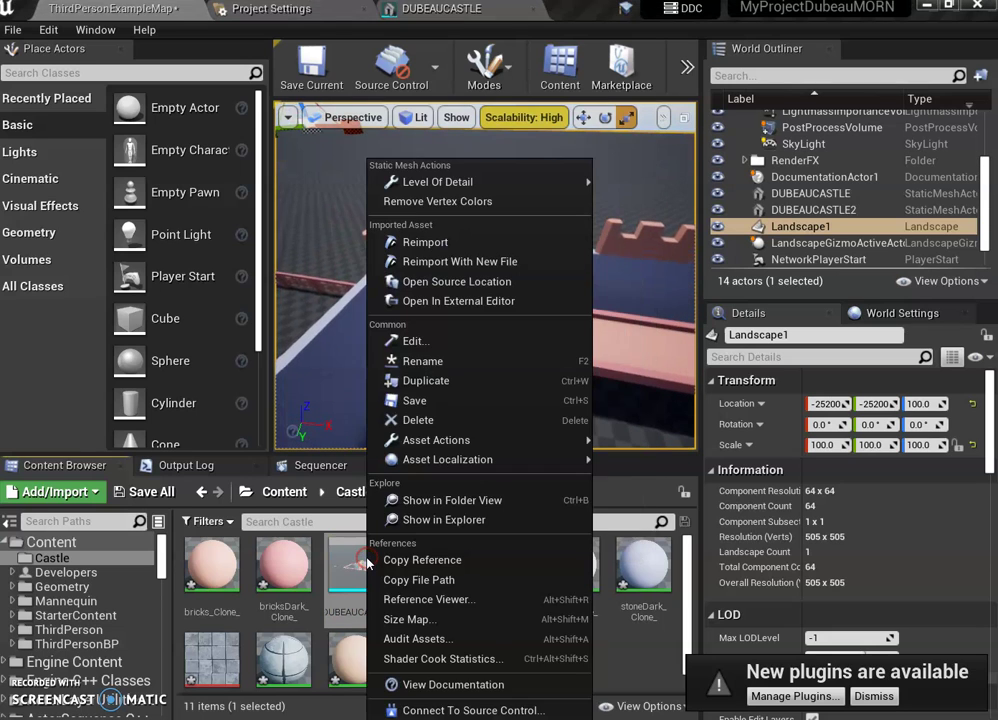
click(470, 241)
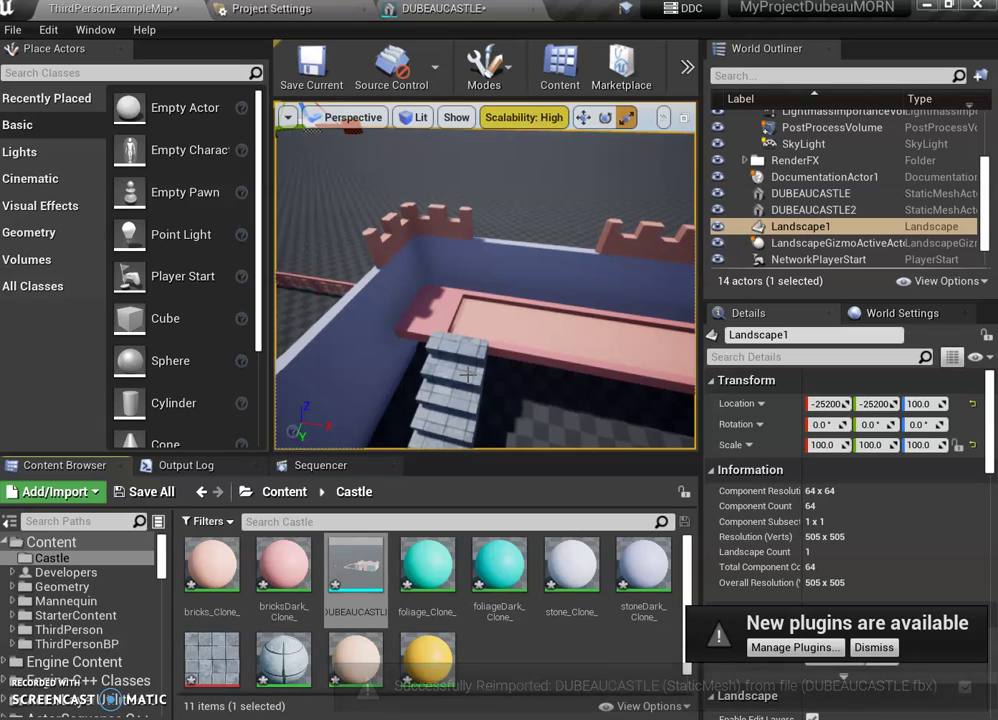
drag(514, 360, 899, 351)
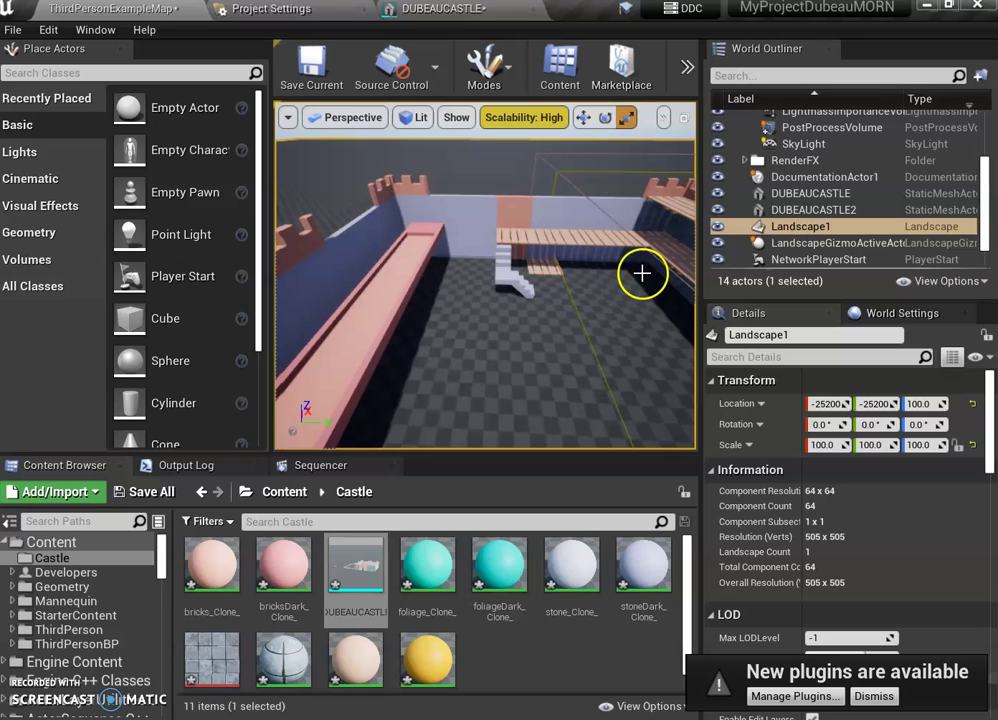
- Start a play session of the level briefly and end it
right_click(624, 365)
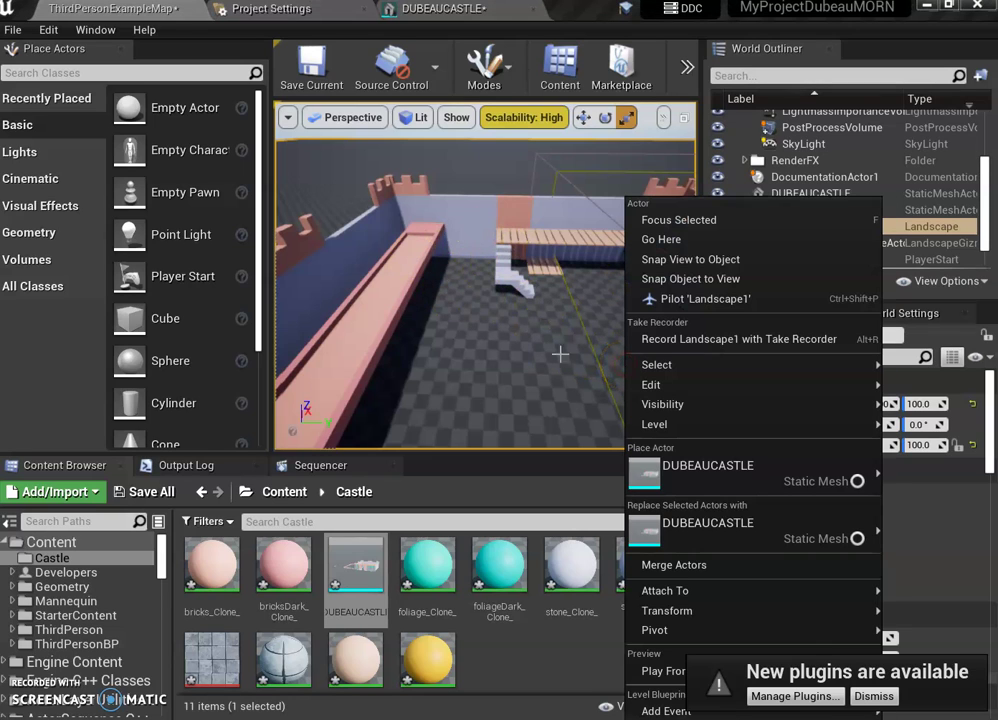
click(687, 67)
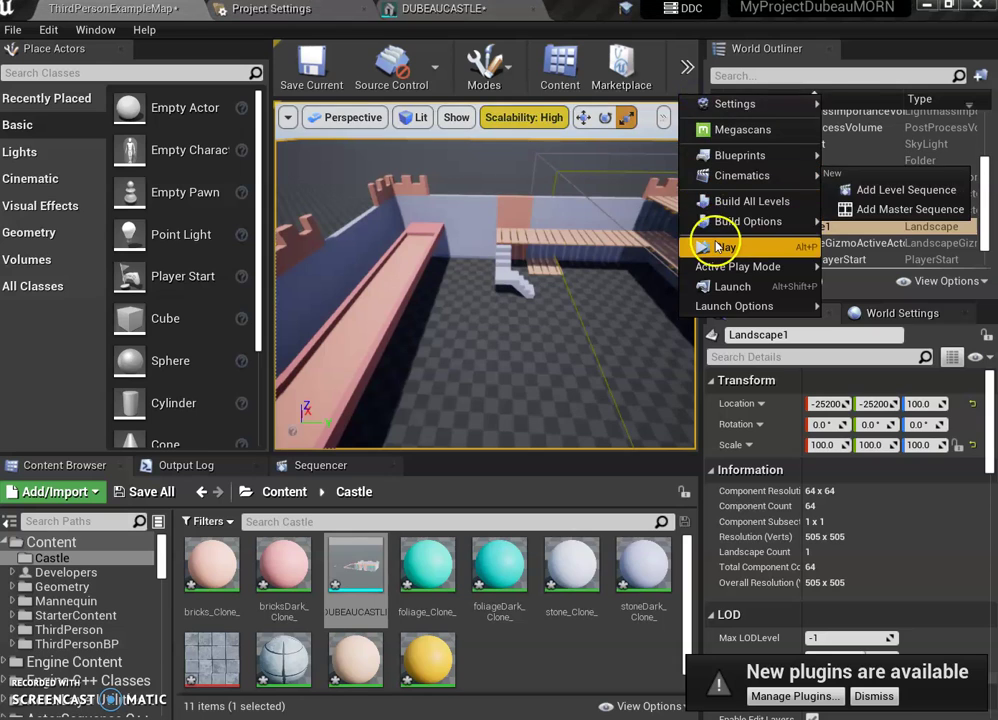
click(722, 246)
drag(358, 330, 279, 332)
key(Escape)
- Try to play from a spot on DUBEAUCASTLE2 near the red walkway, and stop the play session
right_drag(290, 258, 177, 299)
drag(177, 299, 123, 303)
drag(425, 340, 425, 340)
right_click(425, 340)
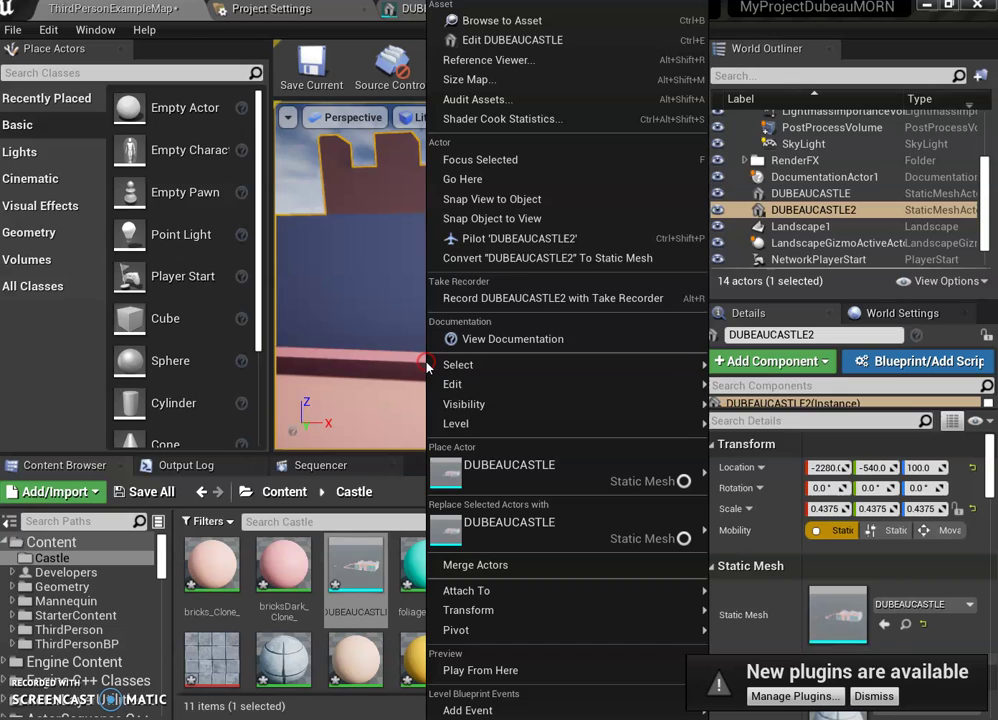
click(505, 670)
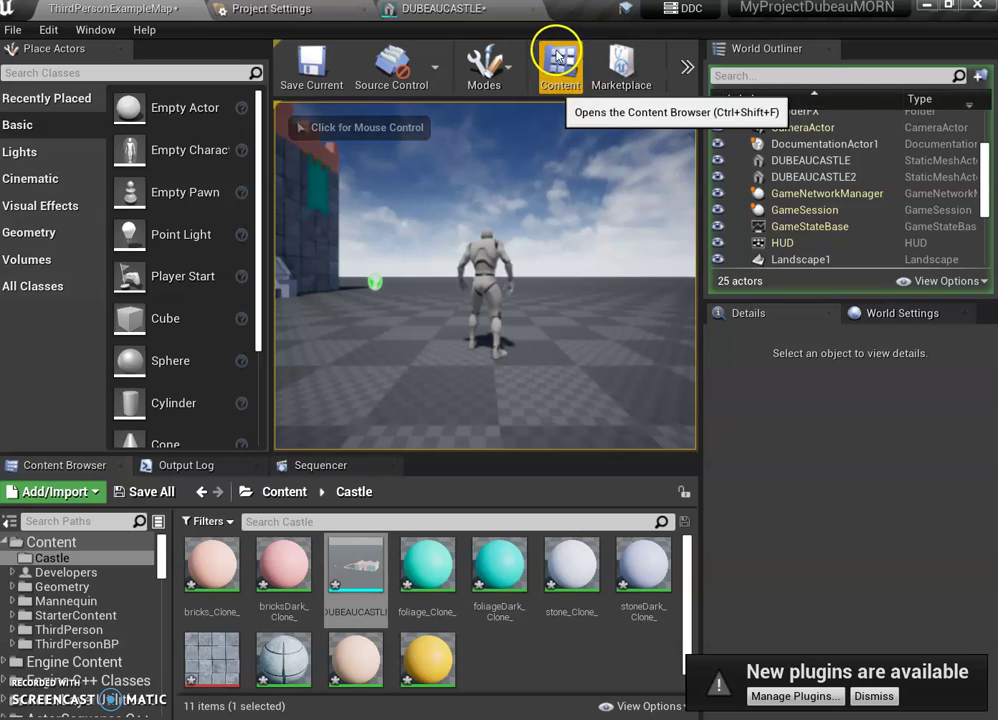
click(686, 66)
mouse_move(760, 113)
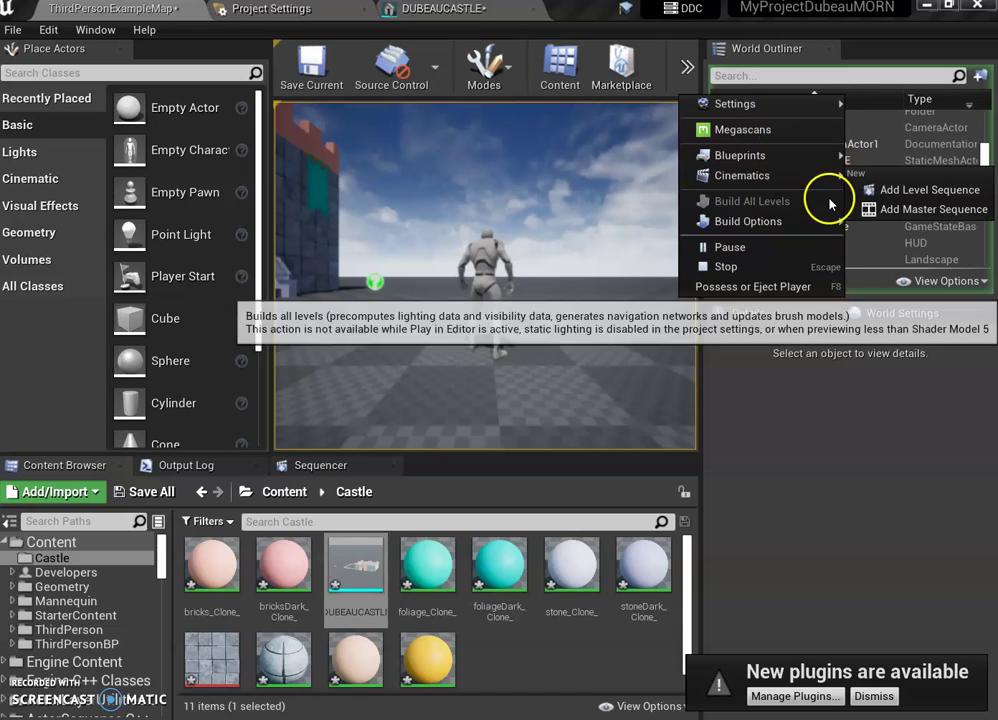
mouse_move(817, 226)
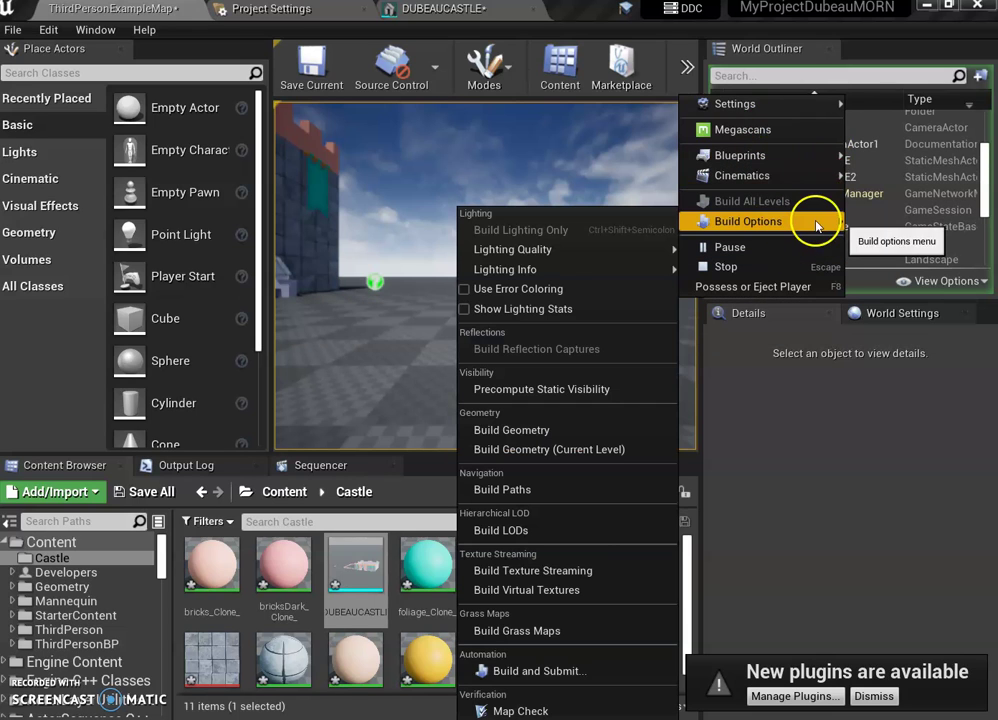
click(738, 267)
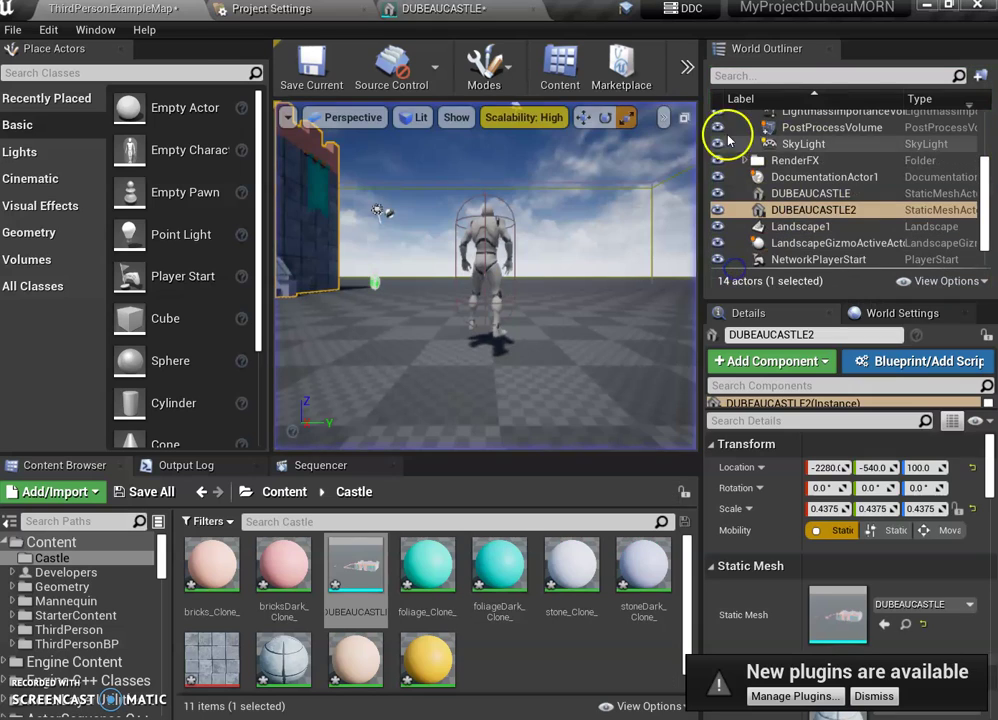
- Set play sessions to spawn the player at the current camera location
click(684, 70)
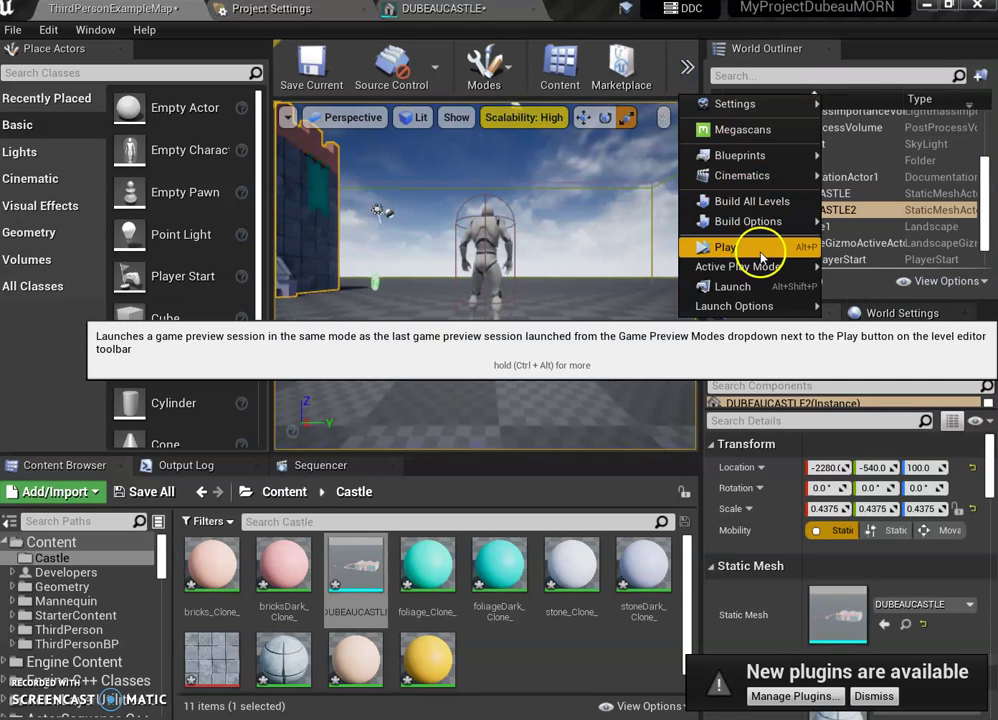
mouse_move(770, 272)
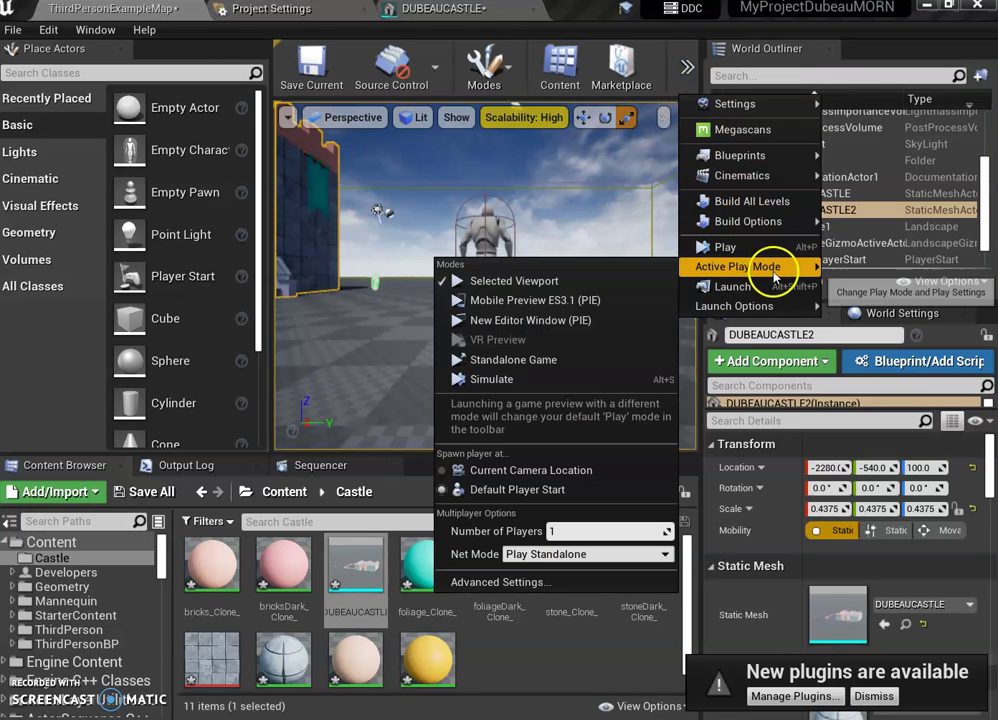
click(575, 470)
- Play the level from a camera view inside the castle, run the character through the gate into the courtyard, and end play
right_drag(625, 361, 56, 359)
key(w)
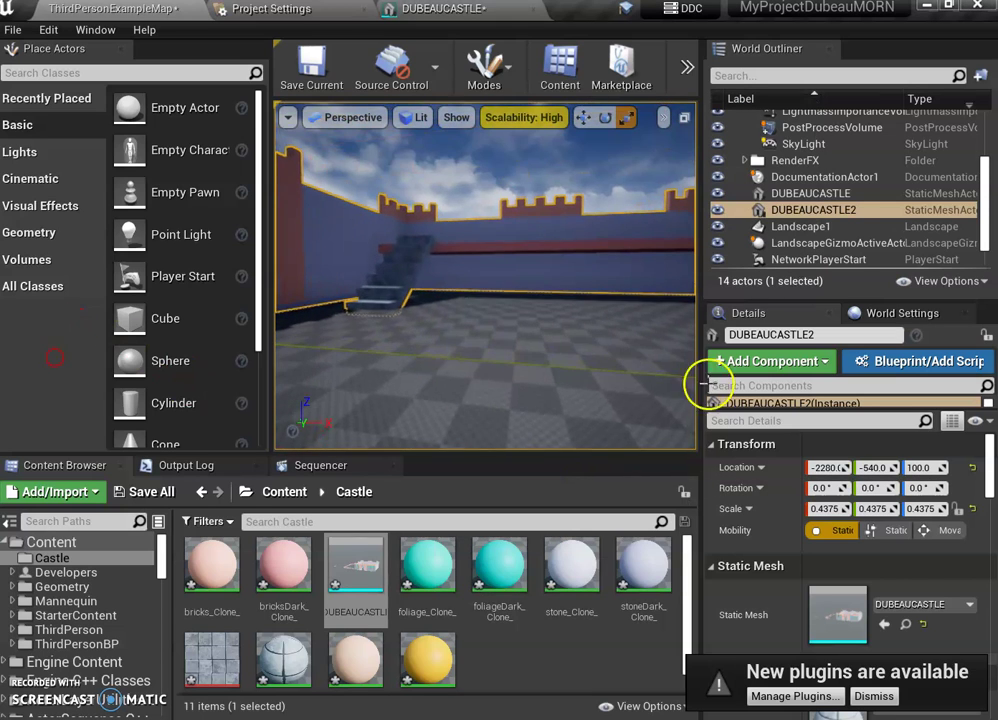
right_click(565, 338)
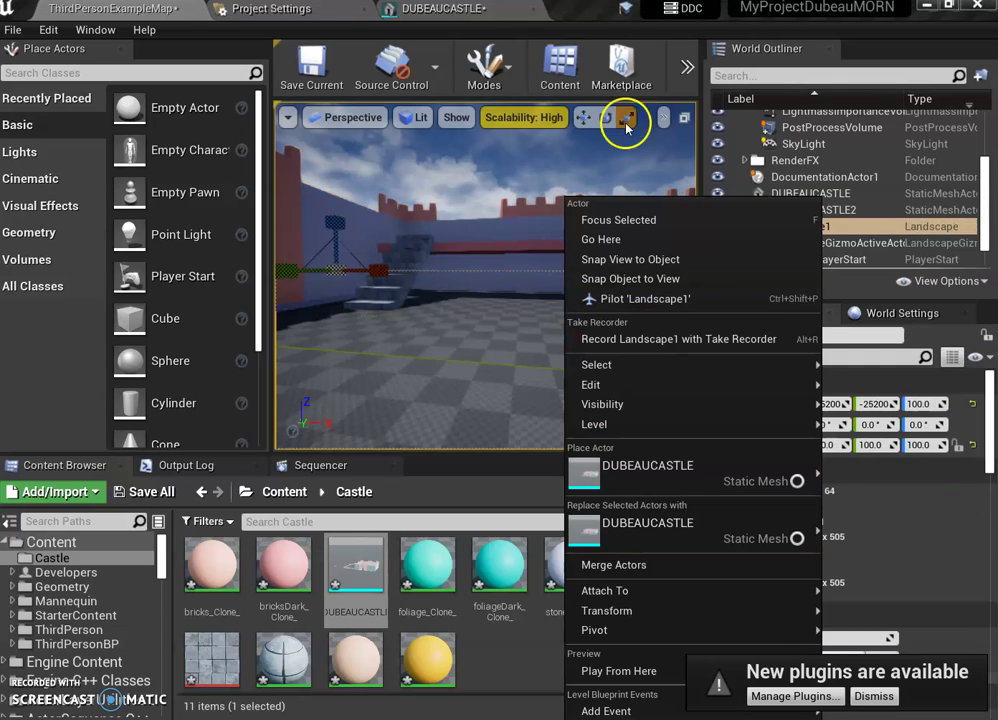
click(686, 67)
mouse_move(712, 114)
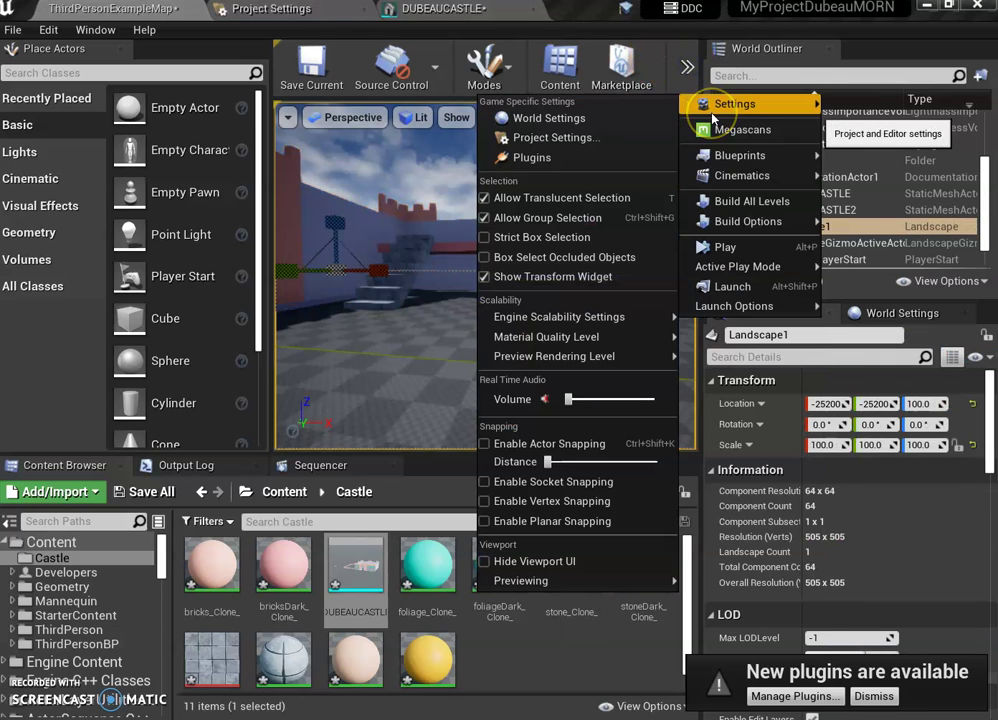
click(716, 248)
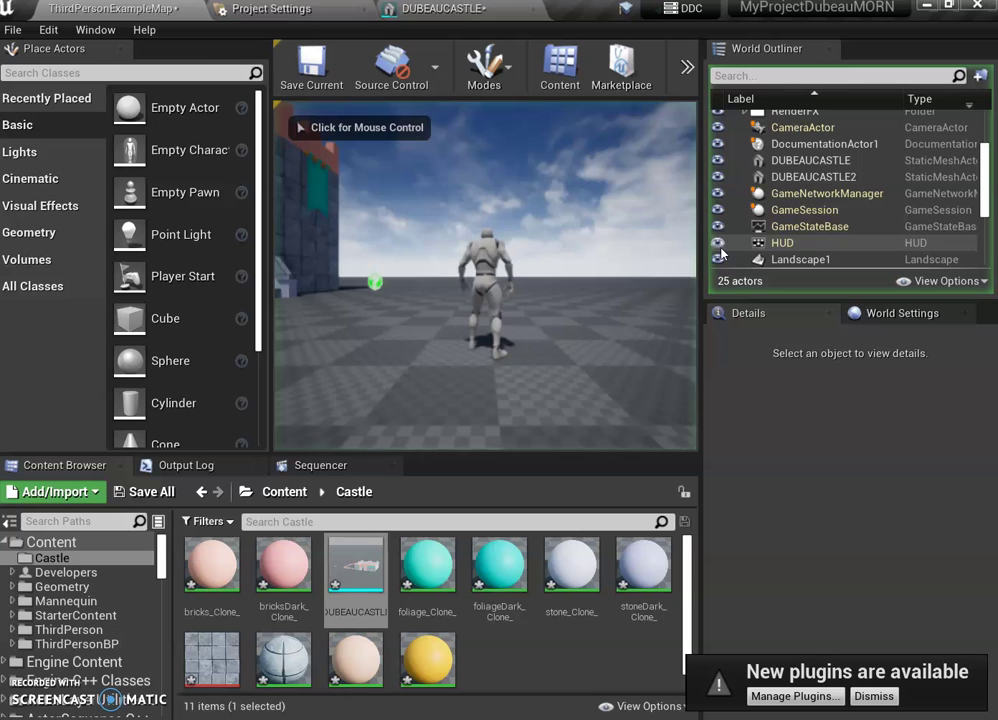
click(566, 303)
key(w)
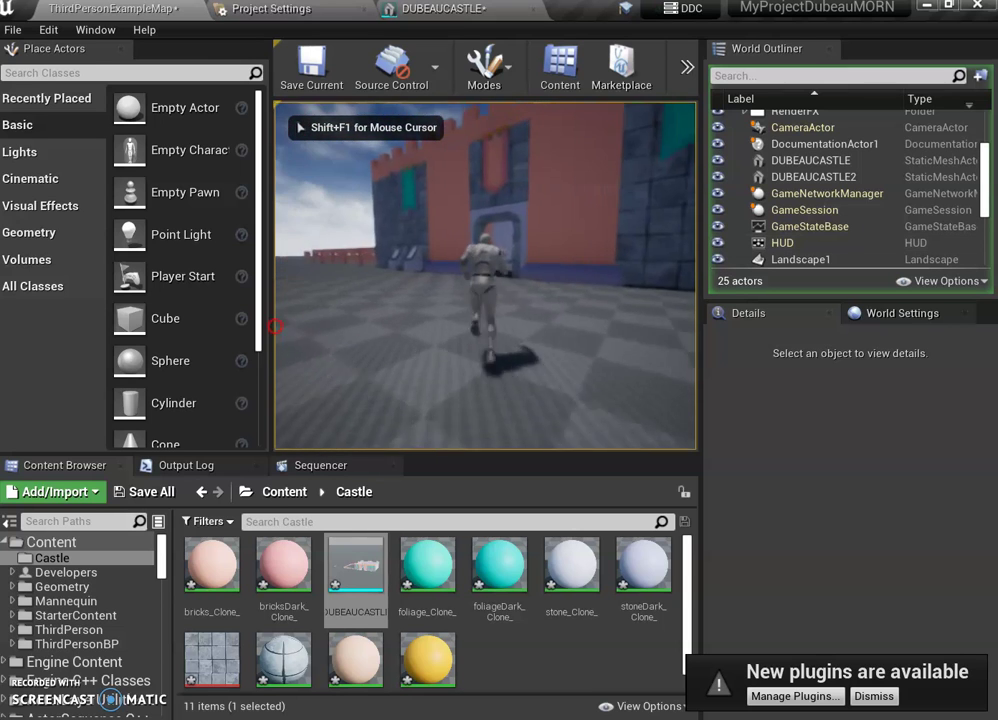
key(w)
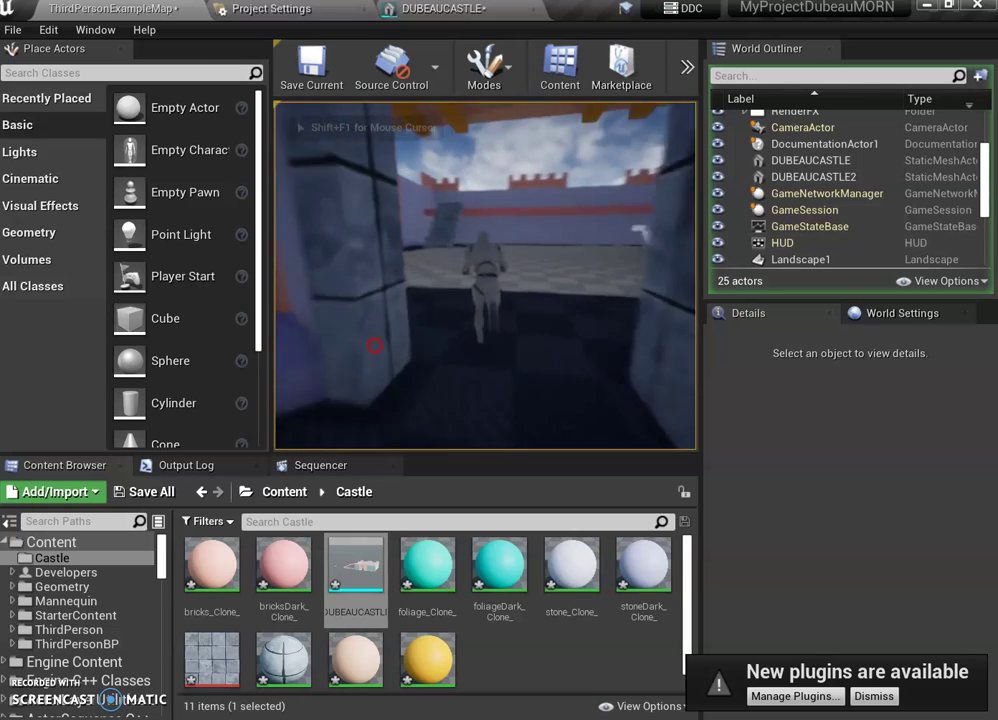
key(w)
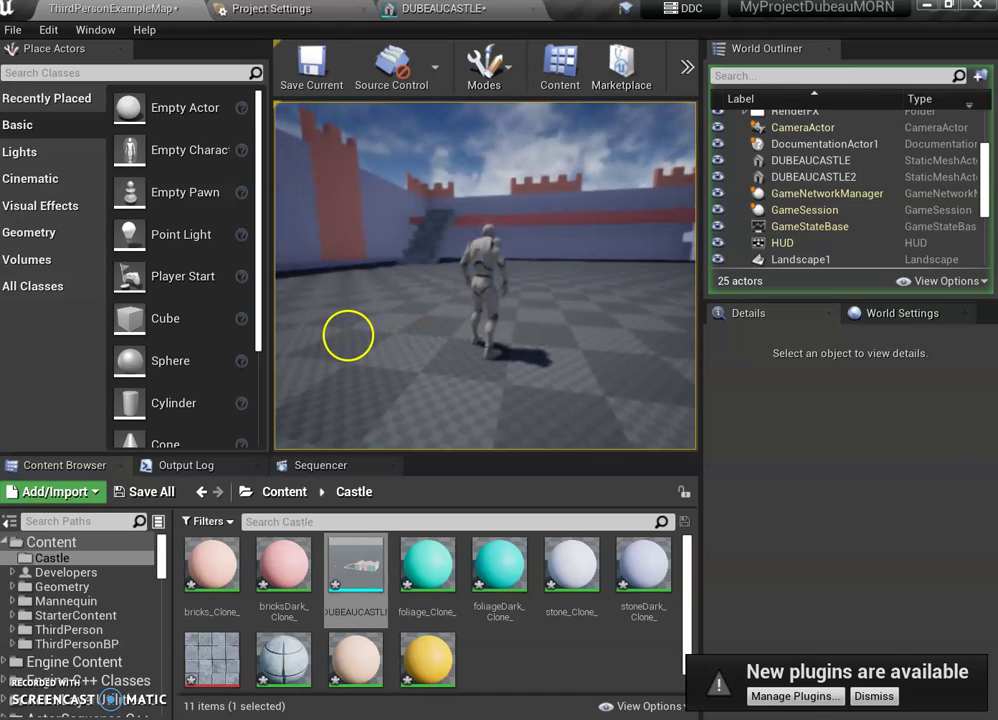
key(Escape)
- Try playing from a spot on the courtyard floor, run the character into the castle, and end the session
click(363, 320)
right_click(441, 299)
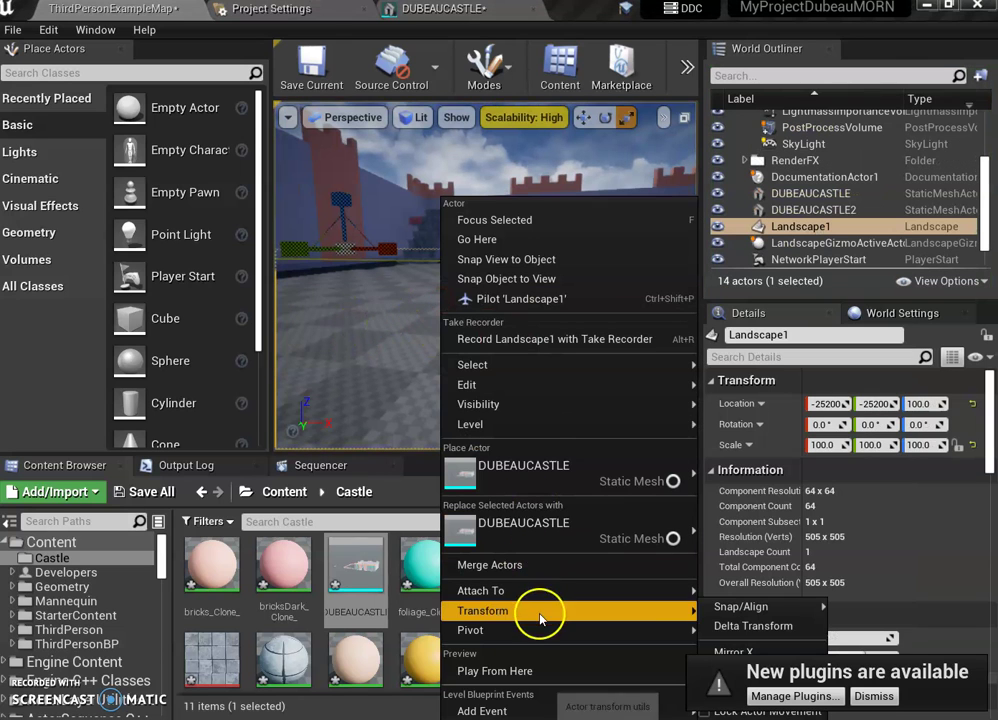
click(546, 667)
click(513, 372)
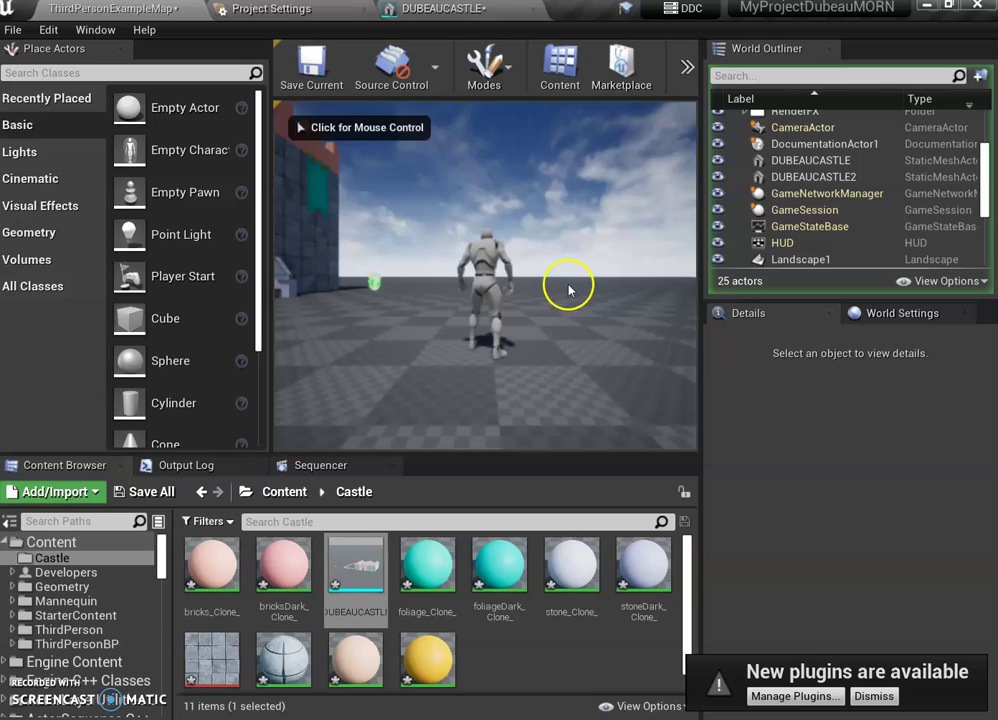
click(568, 290)
key(w)
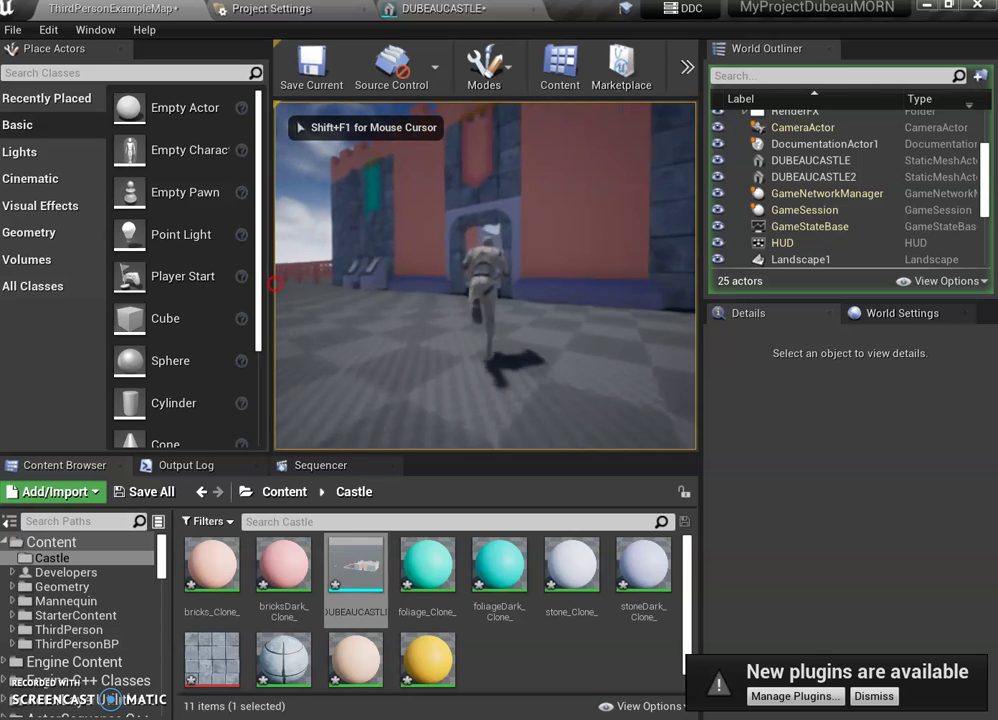
click(323, 289)
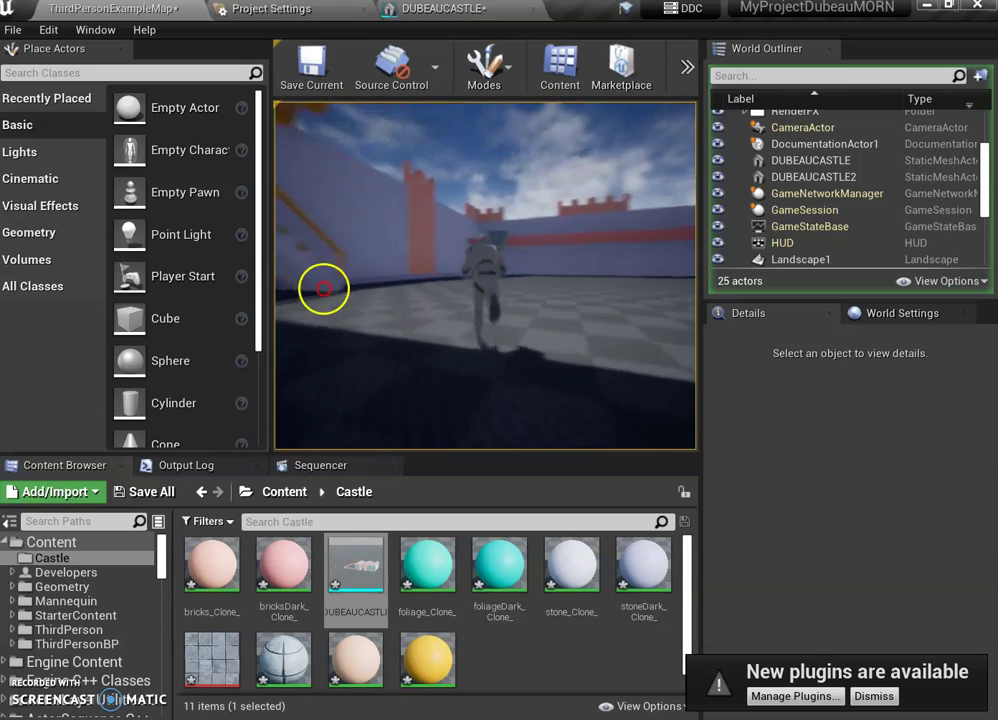
click(414, 317)
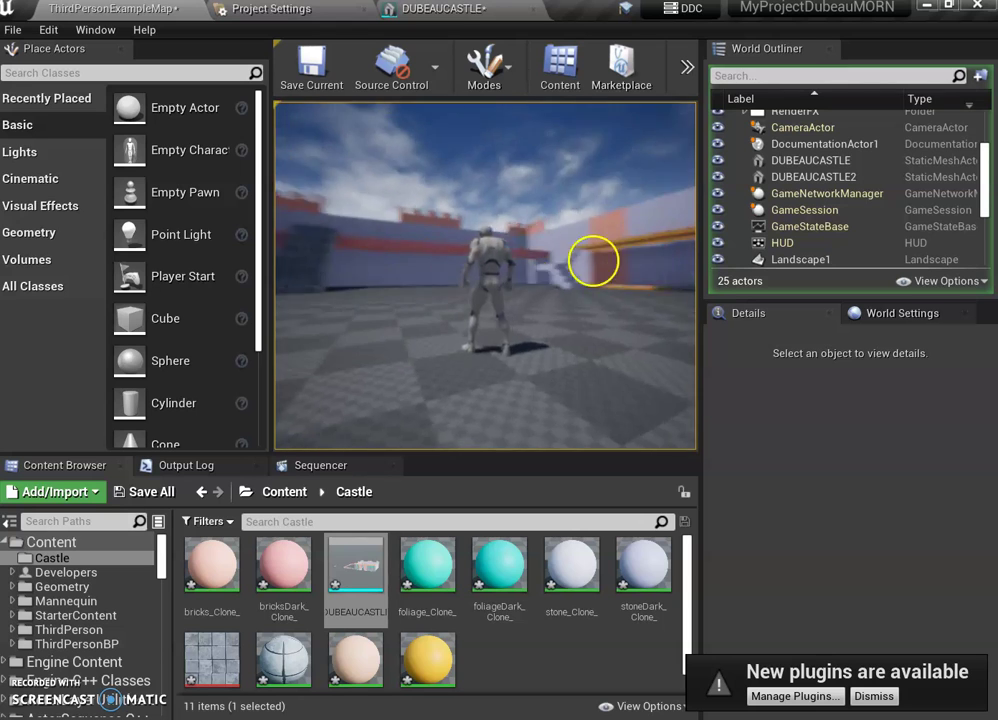
key(Escape)
- Raise the viewport camera speed to 8 and view the whole landscape from above
click(663, 117)
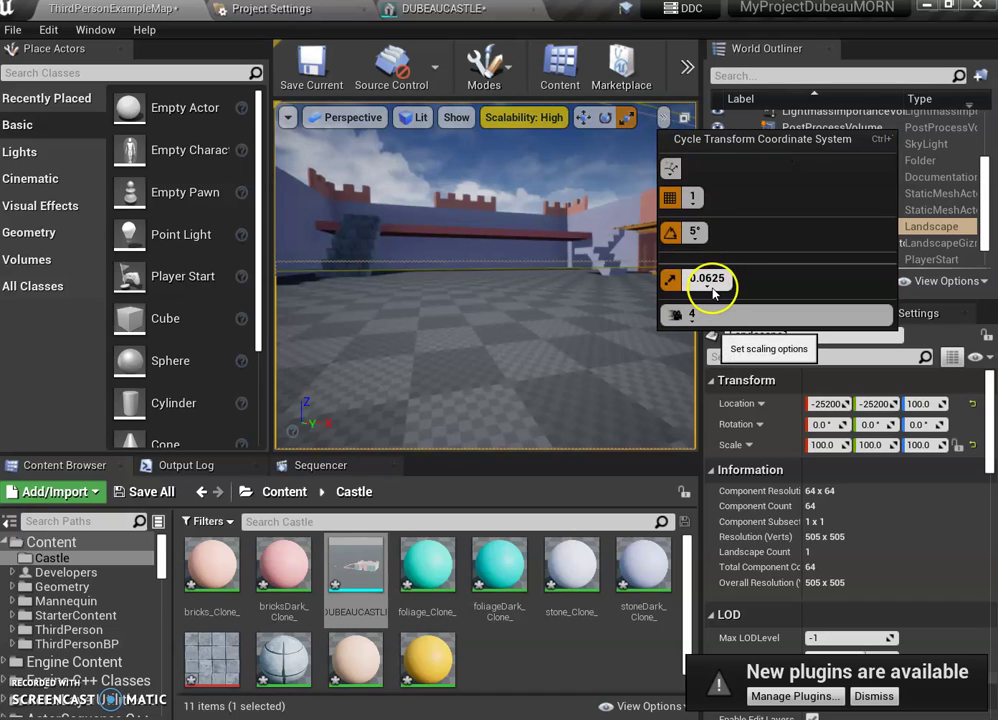
click(690, 316)
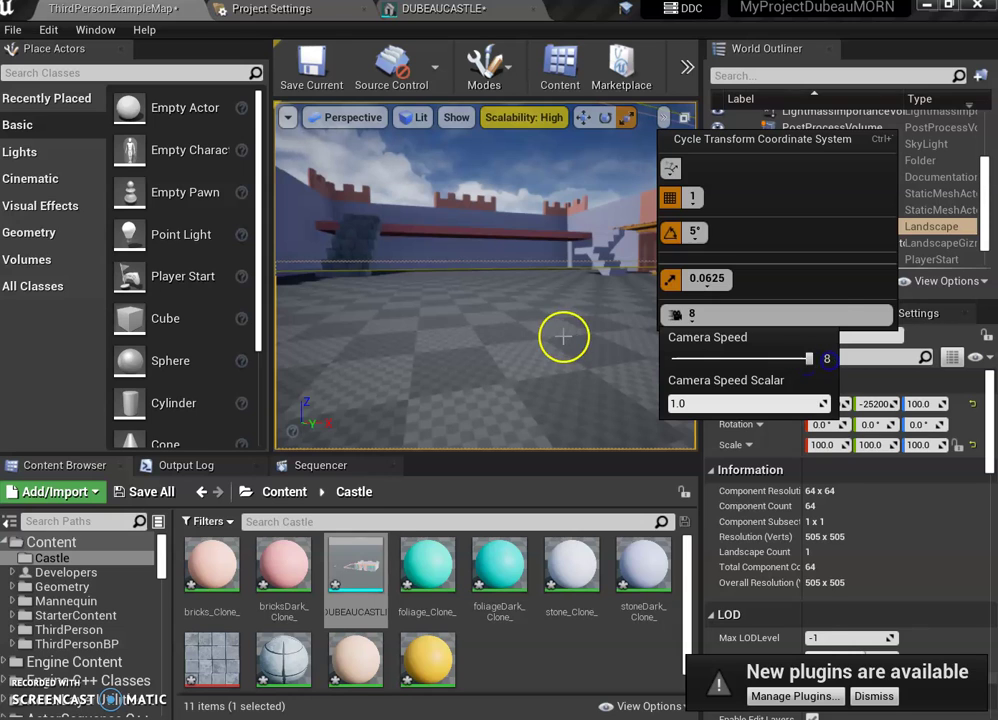
right_click(527, 319)
right_click(506, 318)
key(e)
right_drag(506, 318, 488, 585)
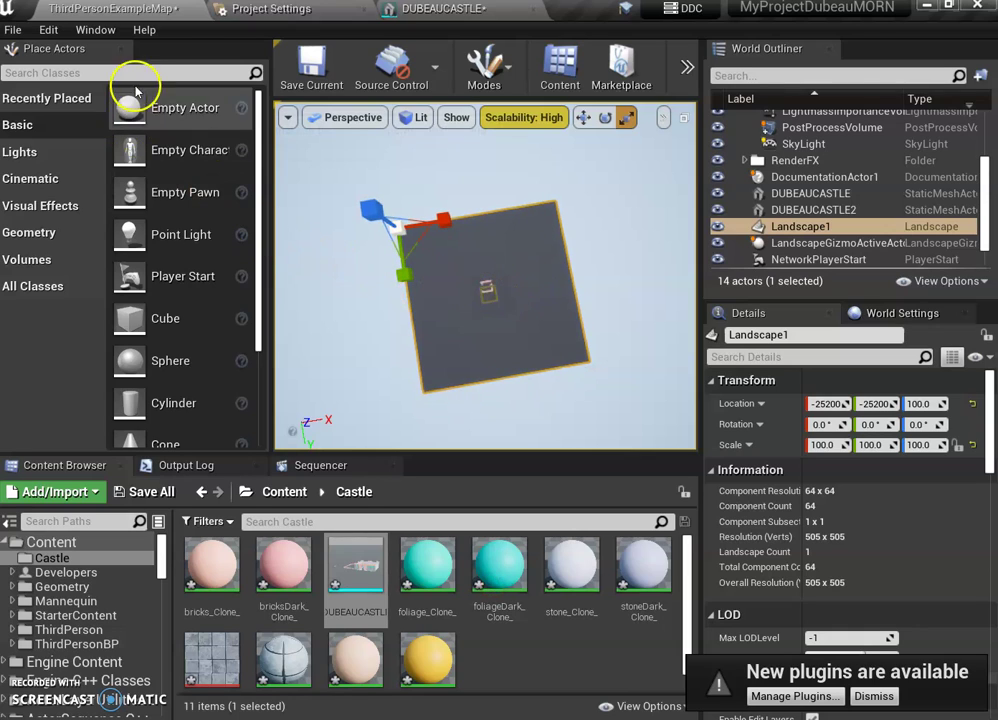
- Switch to Landscape mode's Sculpt tool and raise its tool strength to about 0.35
click(508, 82)
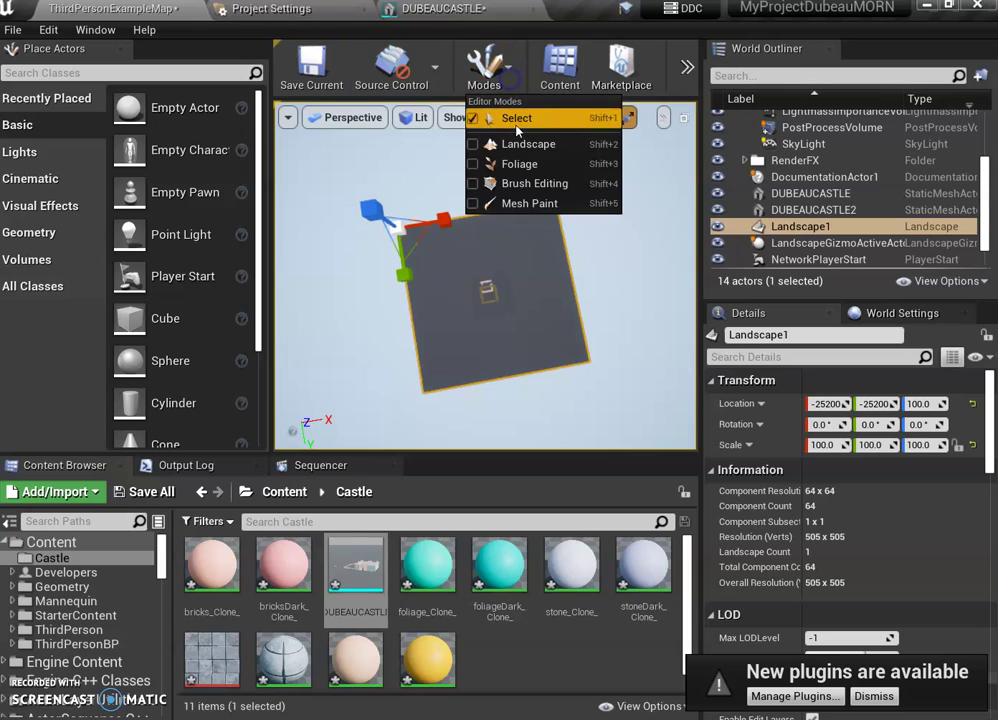
click(515, 144)
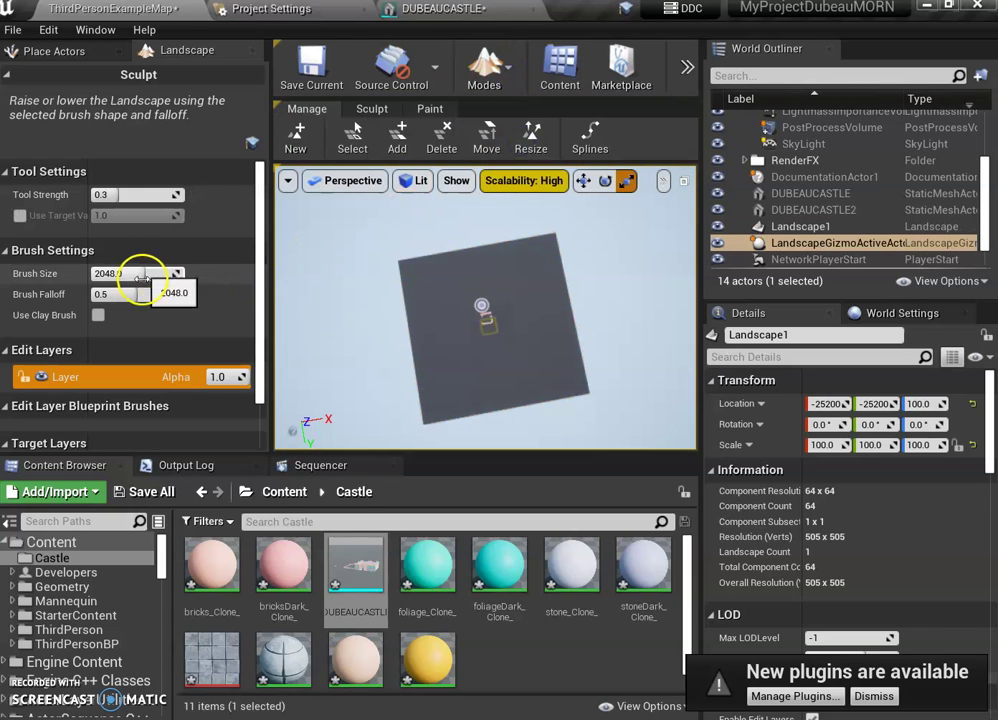
click(368, 110)
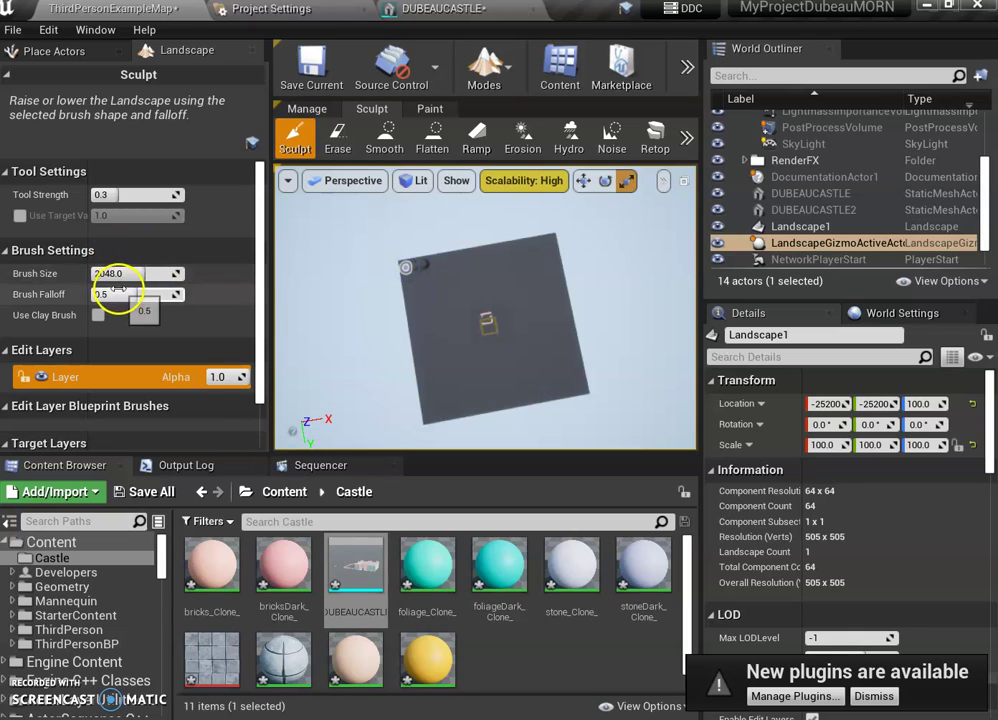
click(114, 197)
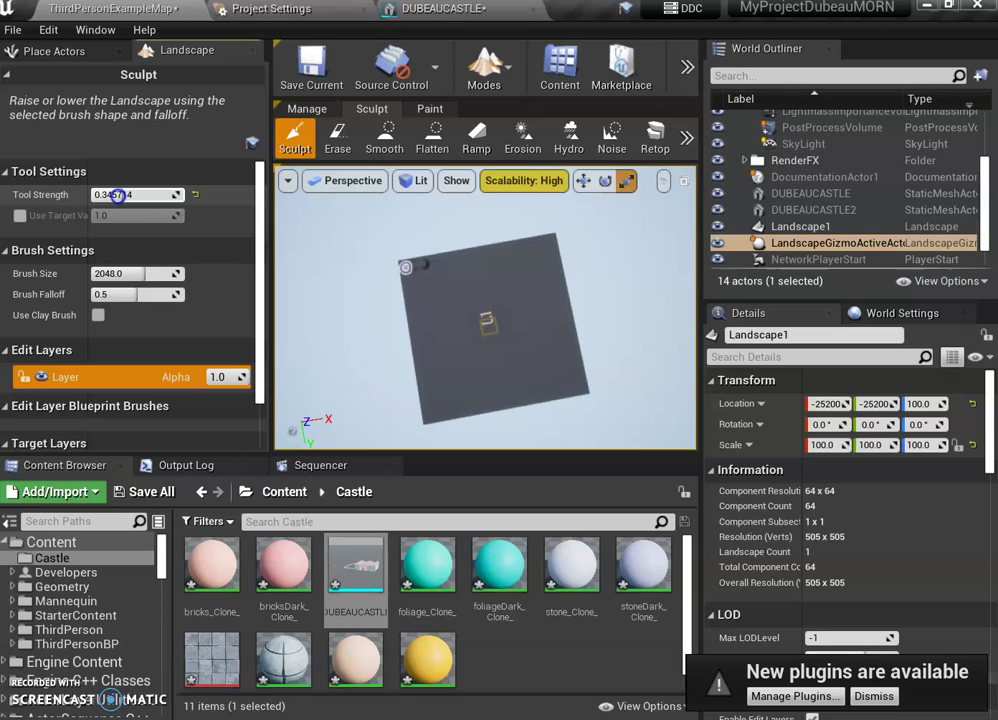
- Raise the tool strength to about 0.44, sculpt mounds along the landscape's far edge, and build up a tall peak in its corner
drag(123, 195, 126, 195)
click(430, 268)
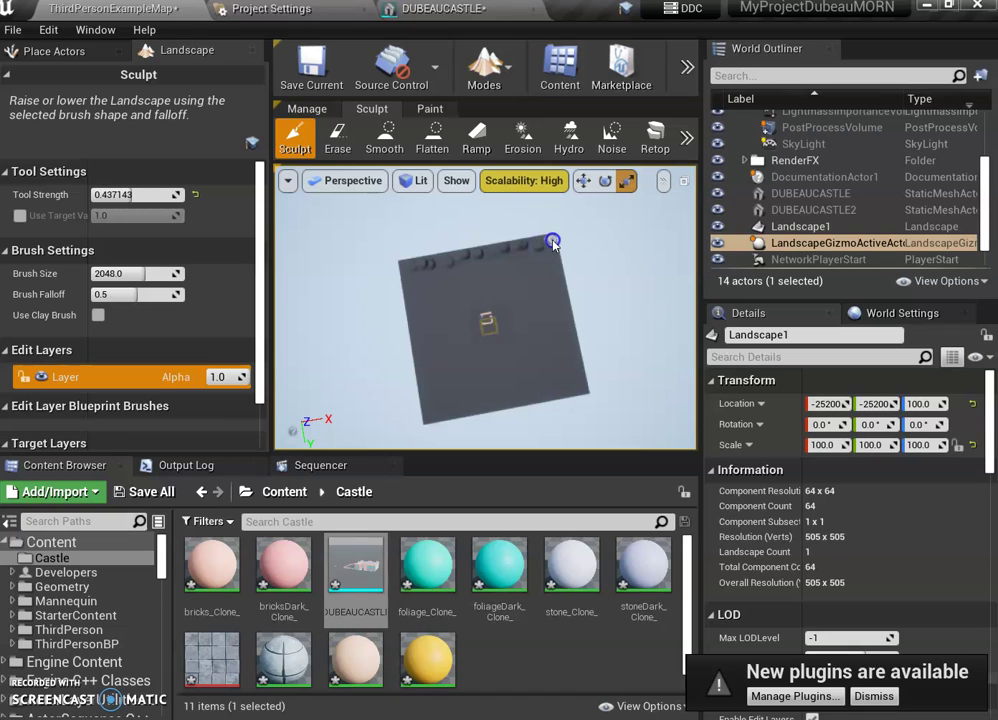
drag(456, 265, 415, 270)
click(415, 262)
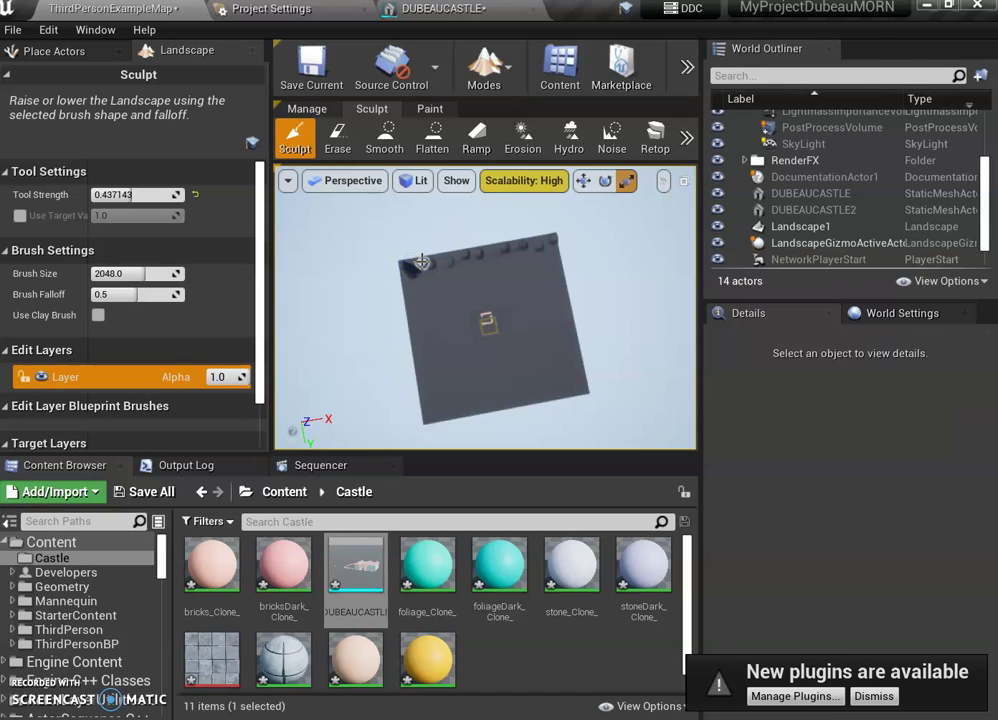
- Lower the brush falloff to about 0.32 and sculpt more small mounds beside the corner peak
click(454, 346)
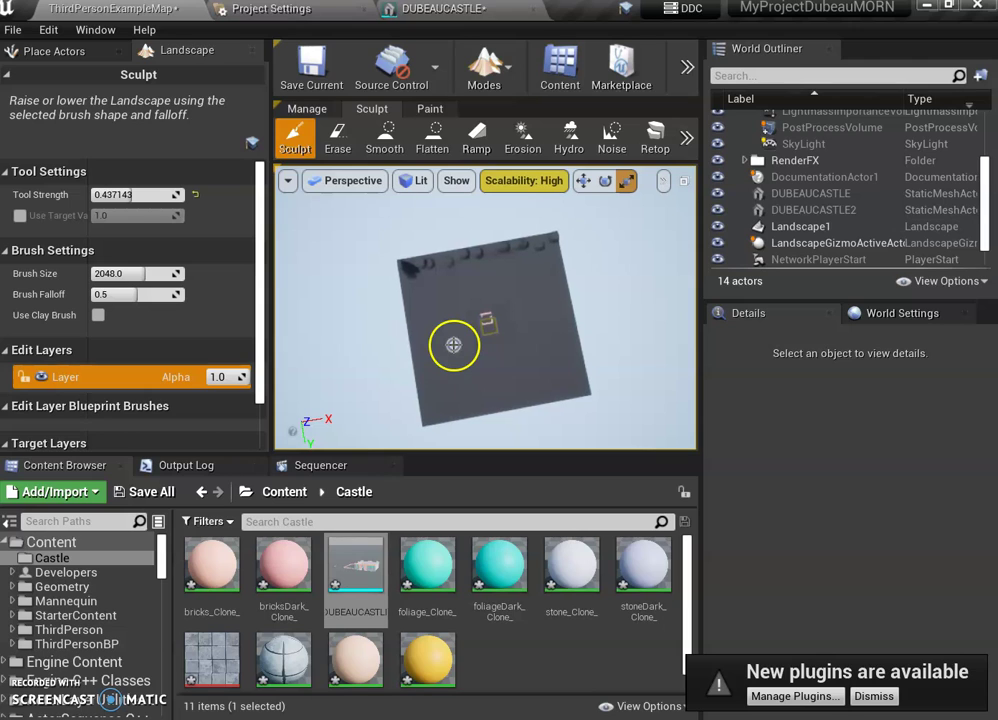
key(w)
mouse_move(454, 346)
right_down()
mouse_move(402, 263)
mouse_move(452, 345)
right_up()
key(w)
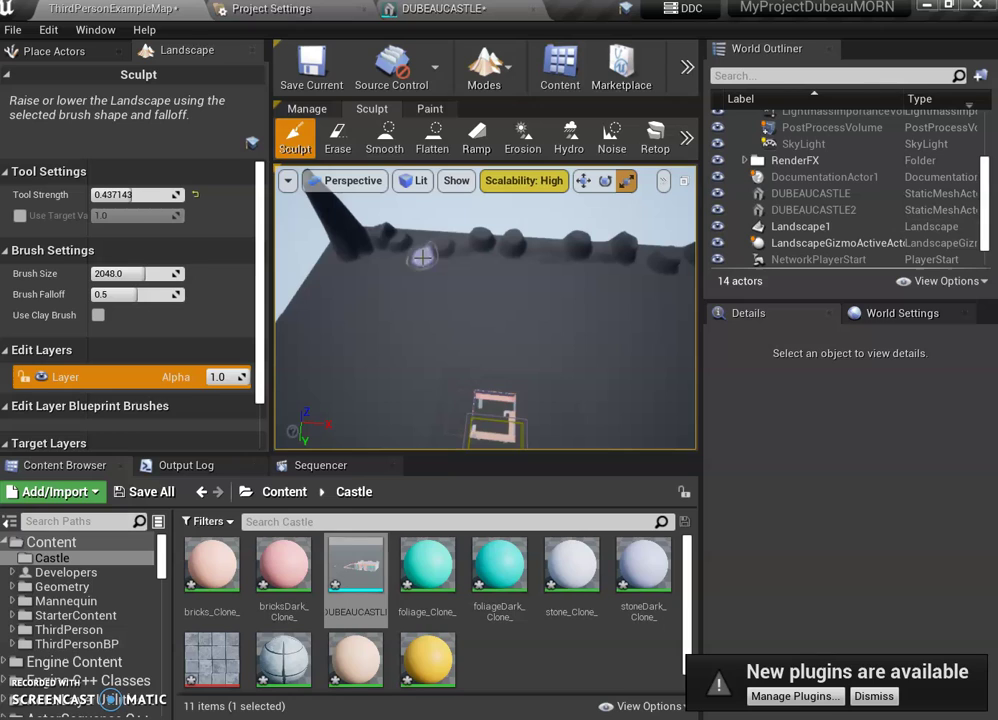
click(94, 294)
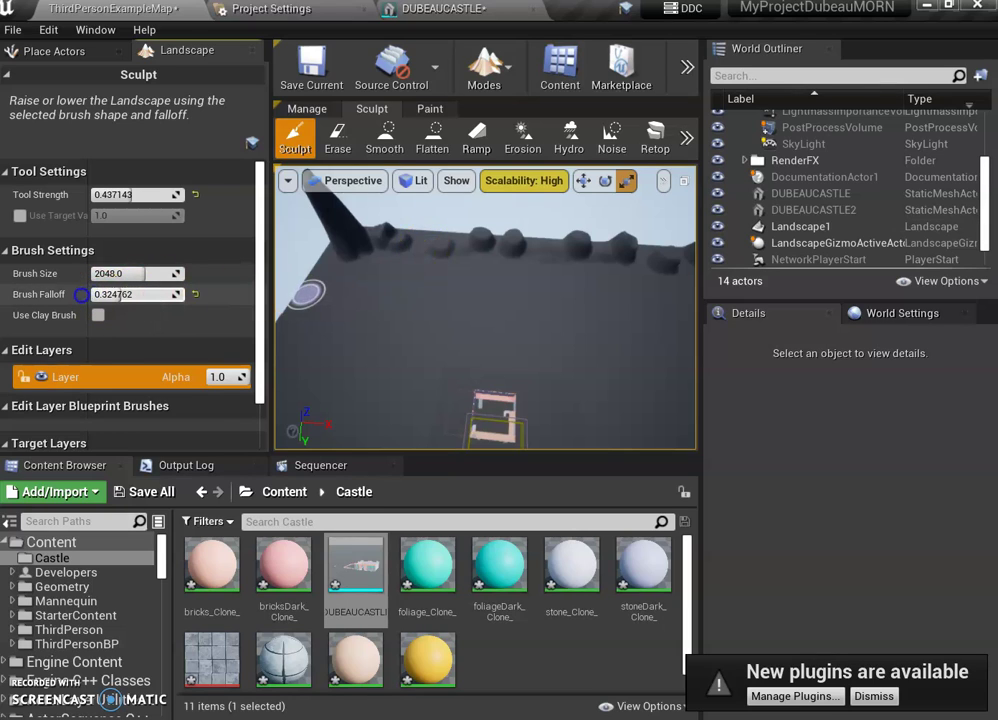
click(409, 244)
mouse_move(408, 243)
mouse_down()
mouse_move(436, 250)
mouse_move(417, 238)
mouse_move(400, 268)
mouse_up()
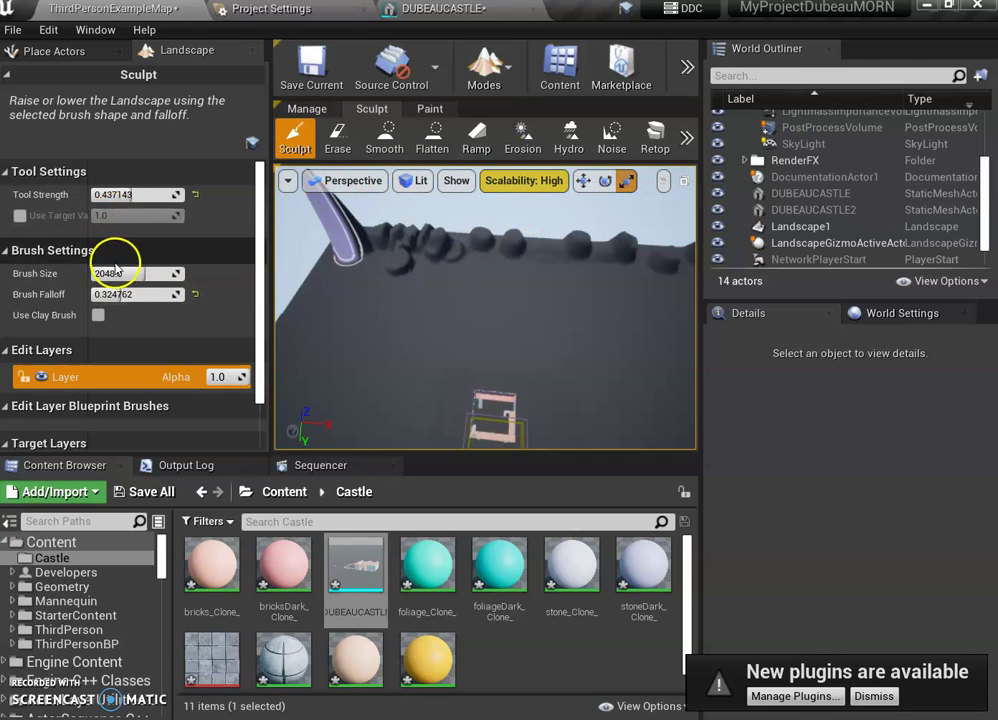
- Set the brush size to 8192 and raise a large plateau in front of the corner peak
drag(116, 272, 205, 273)
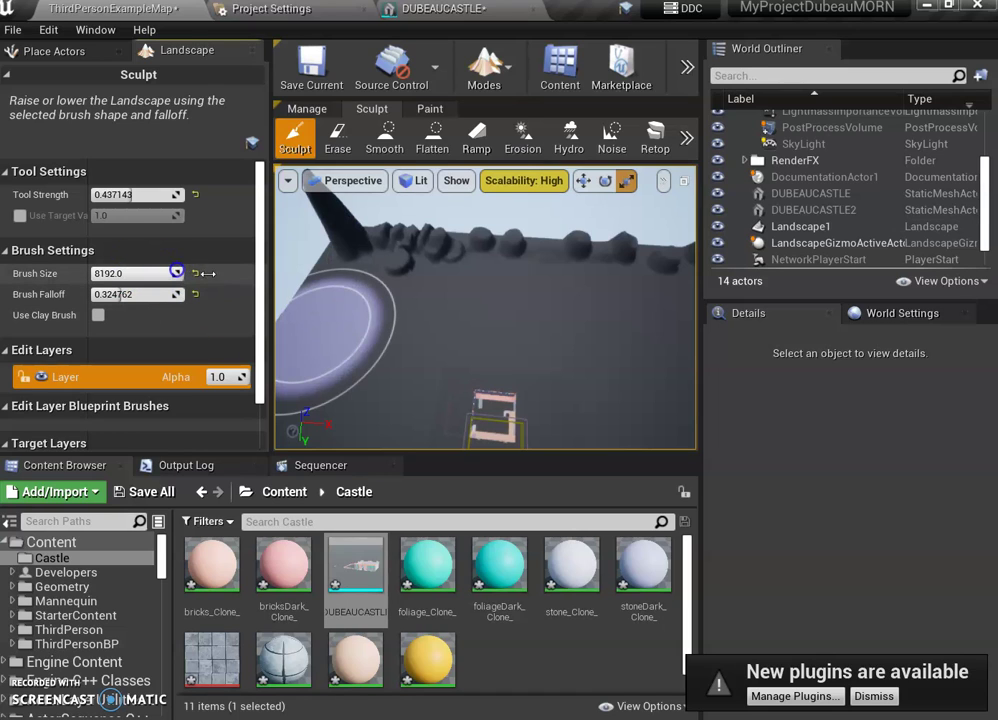
mouse_move(312, 278)
mouse_down()
mouse_move(324, 303)
mouse_move(394, 312)
mouse_move(526, 303)
mouse_move(345, 296)
mouse_up()
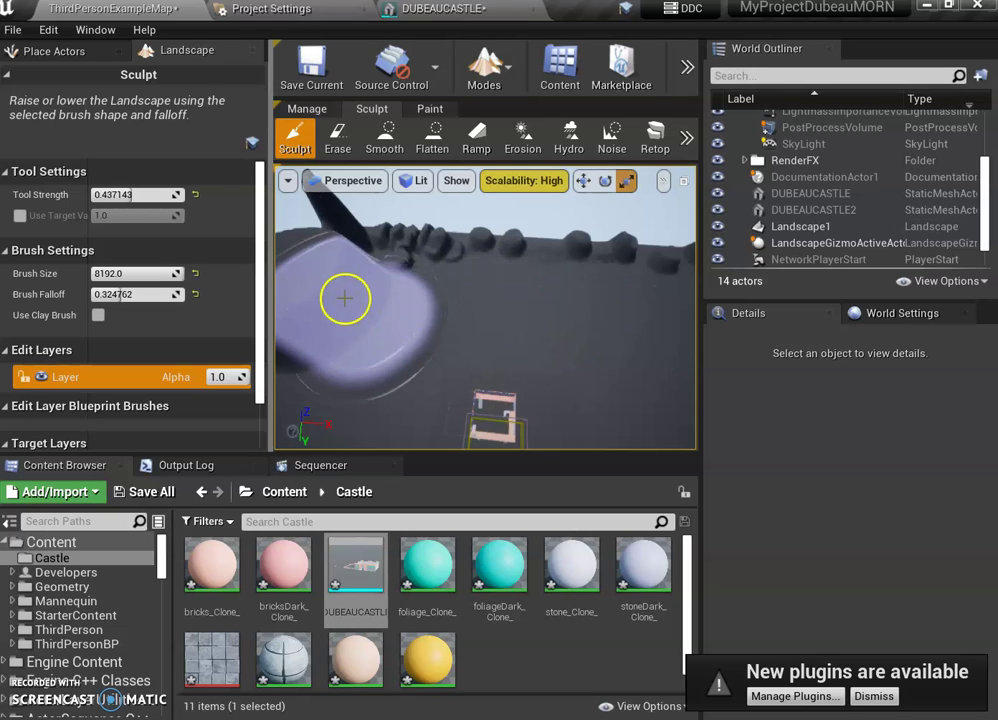
- Add a ramp from the plateau's edge down to the ground above the castle, and move its lower point closer to the plateau
click(476, 140)
click(341, 279)
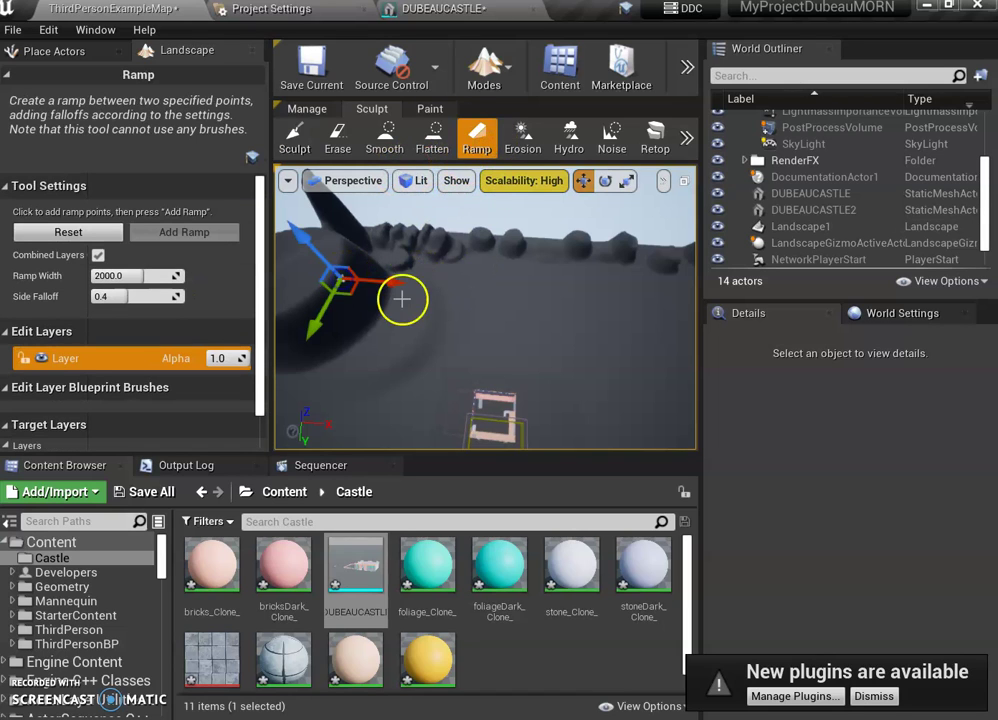
click(484, 319)
drag(526, 339, 394, 340)
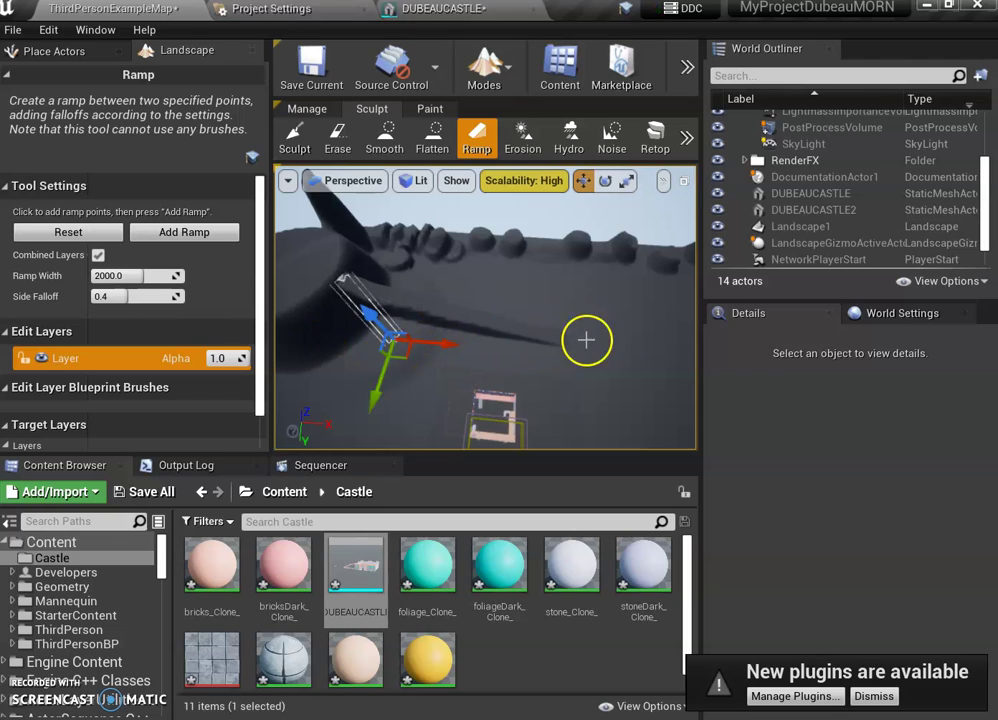
mouse_move(339, 317)
right_down()
mouse_move(350, 321)
mouse_move(340, 321)
right_up()
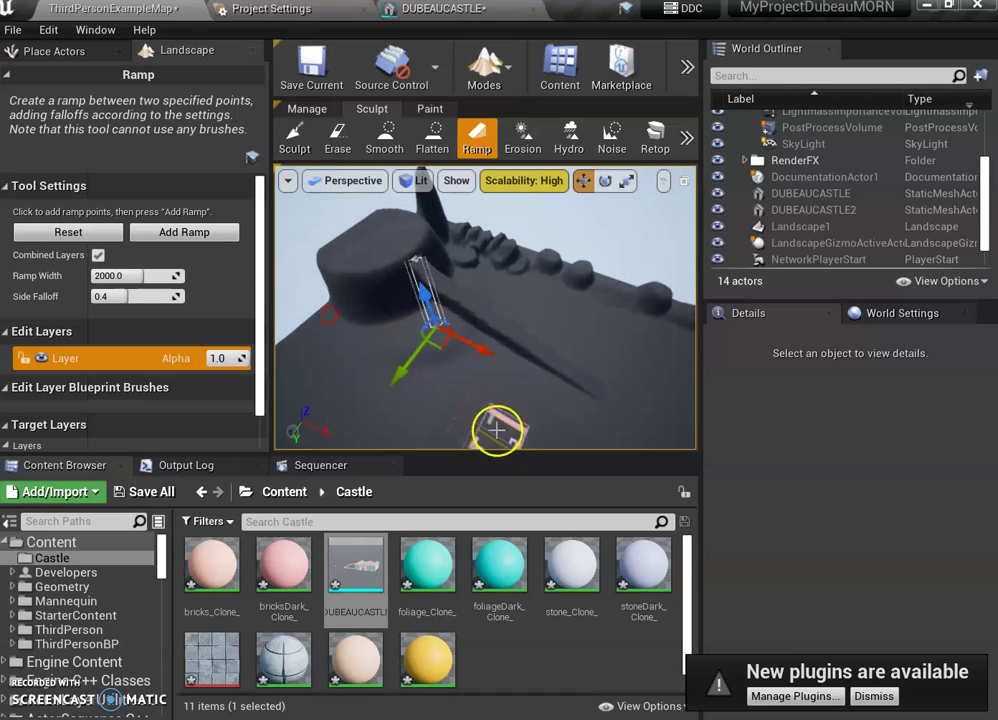